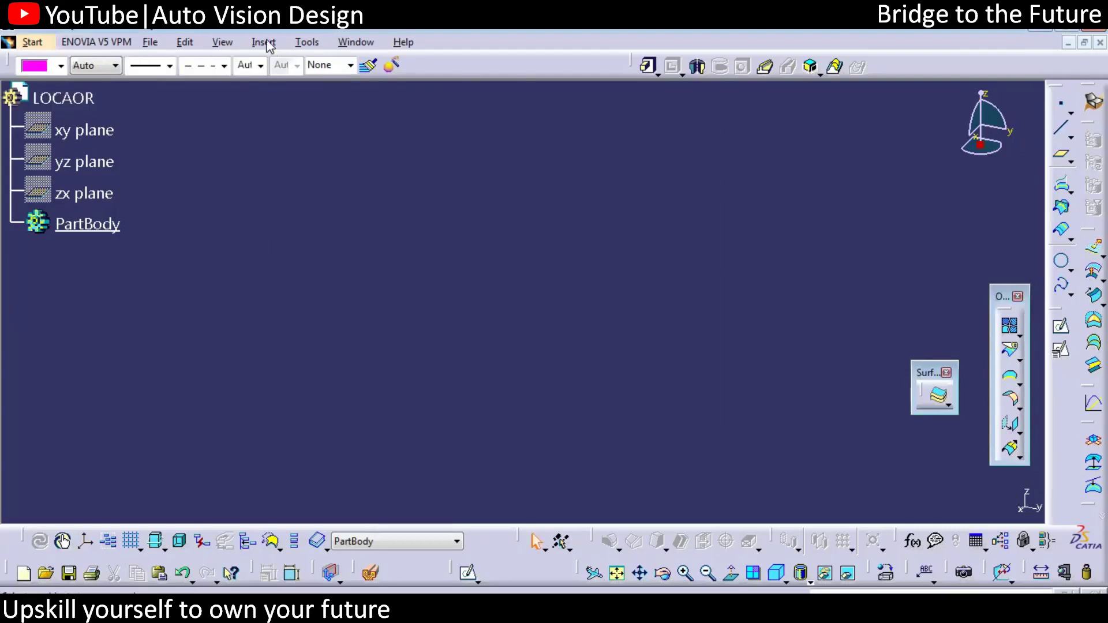
Insert two geometrical sets under LOCAOR, named INPUT and WORK.
left_click(264, 42)
left_click(306, 100)
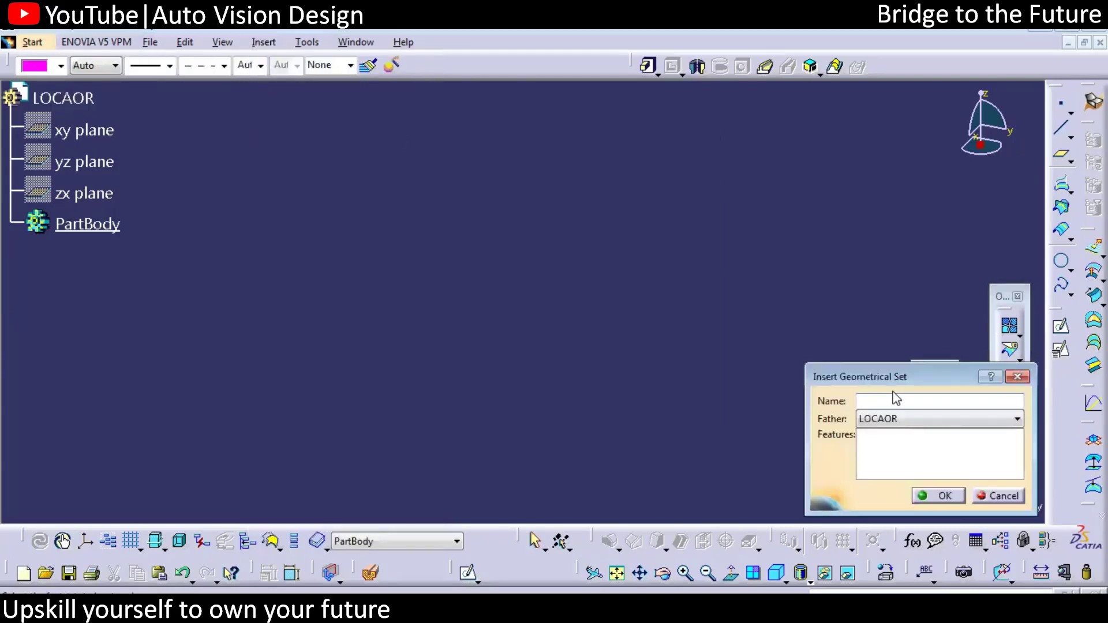
type("INPUT")
key("Return")
left_click(264, 43)
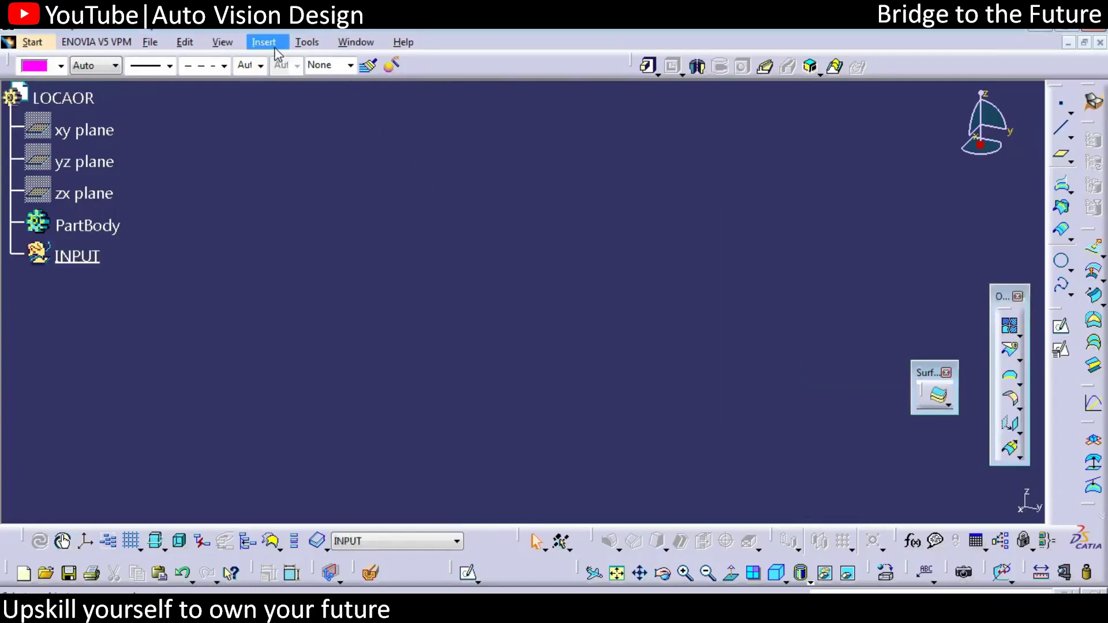
left_click(285, 102)
type("WORK")
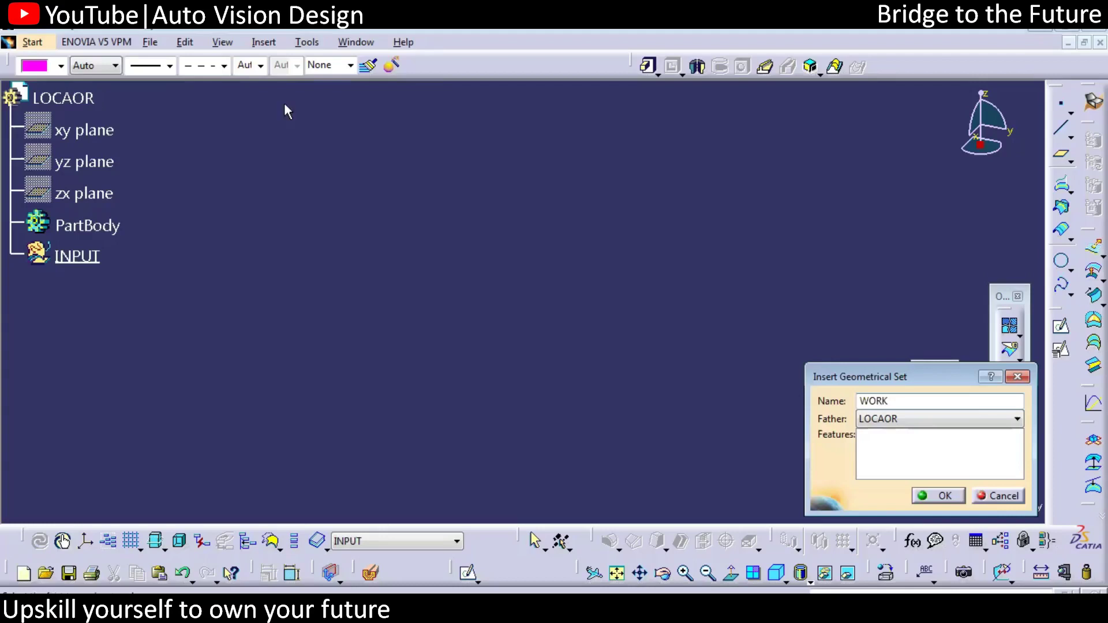
key("Return")
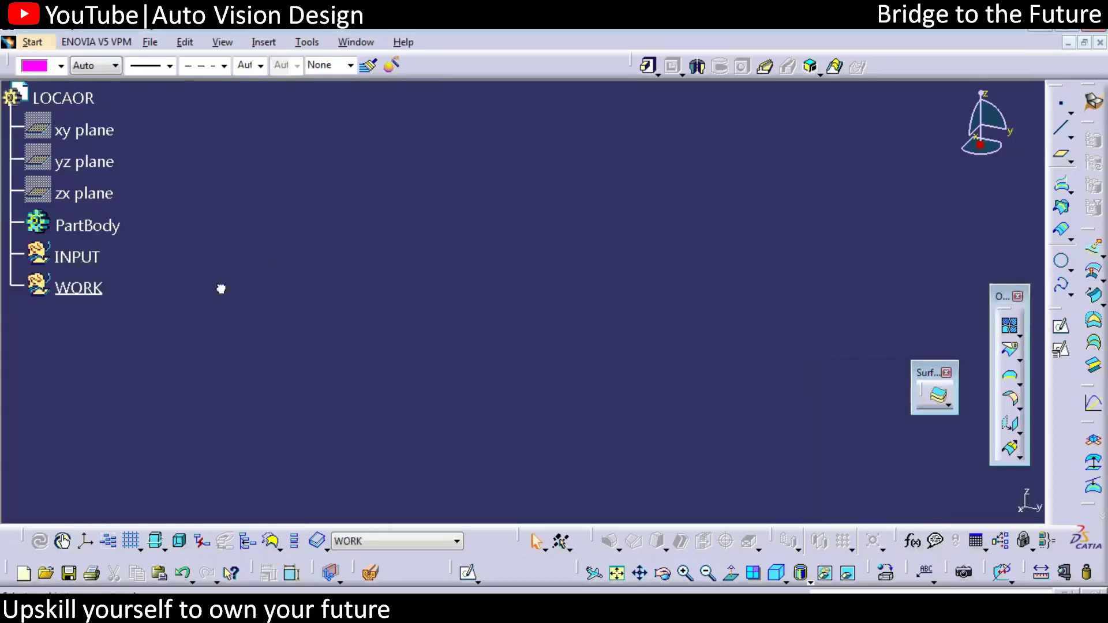
Make the INPUT set the active work object and create a coordinate point in it at X 50 mm, Y 0 mm, Z 0 mm.
left_click(95, 263)
right_click(85, 262)
left_click(173, 379)
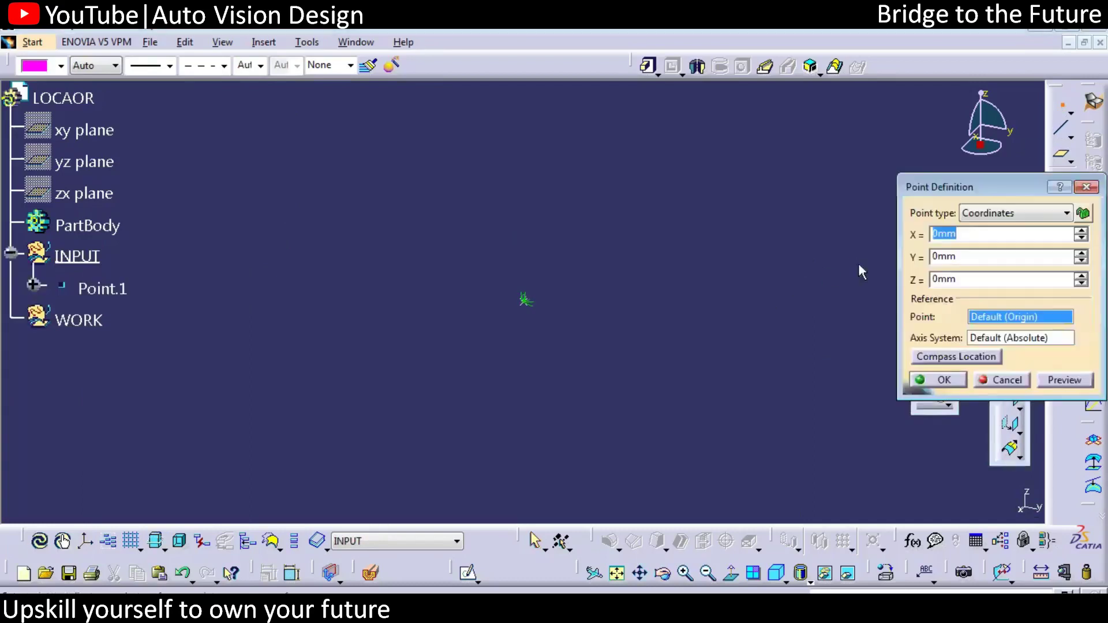
type("50")
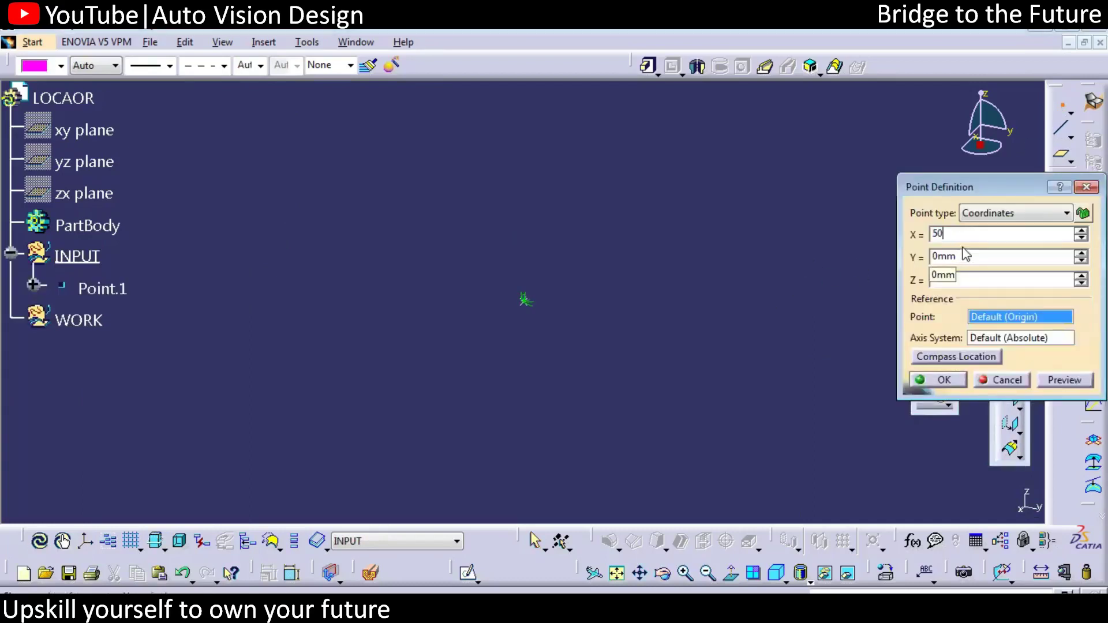
key("Return")
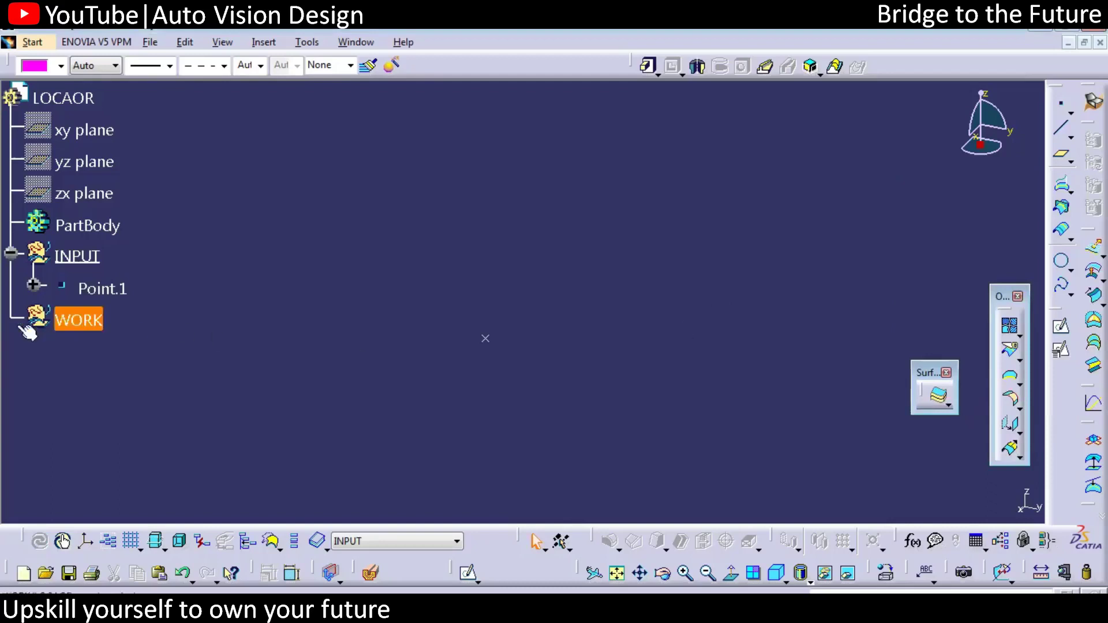
Rename the new point in the INPUT set as START POINT.
right_click(102, 288)
left_click(136, 345)
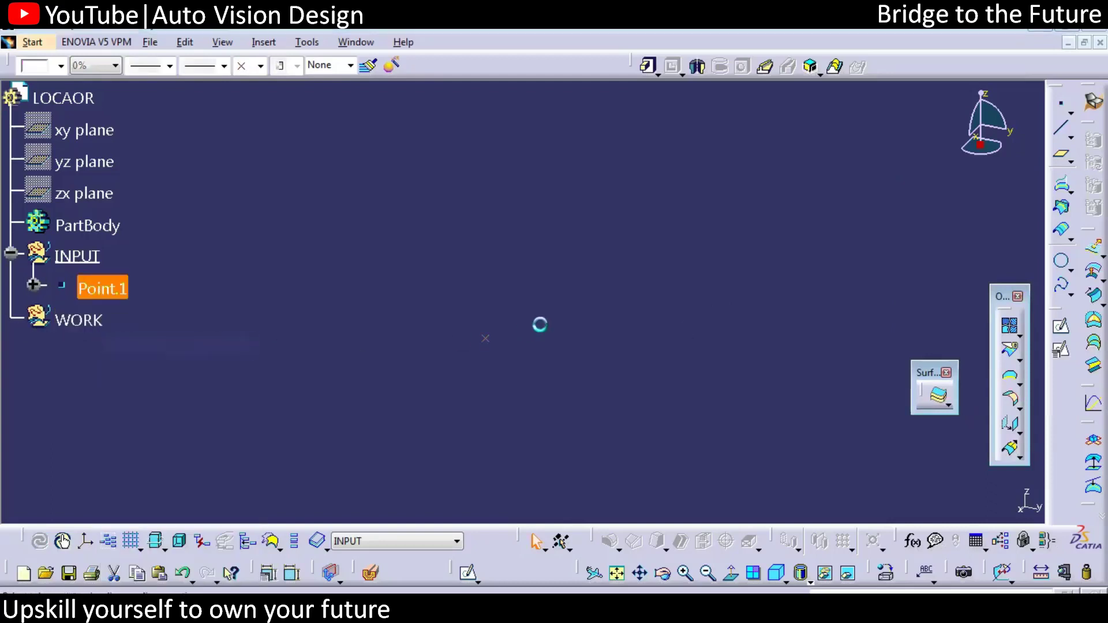
left_click(477, 177)
type("STAR")
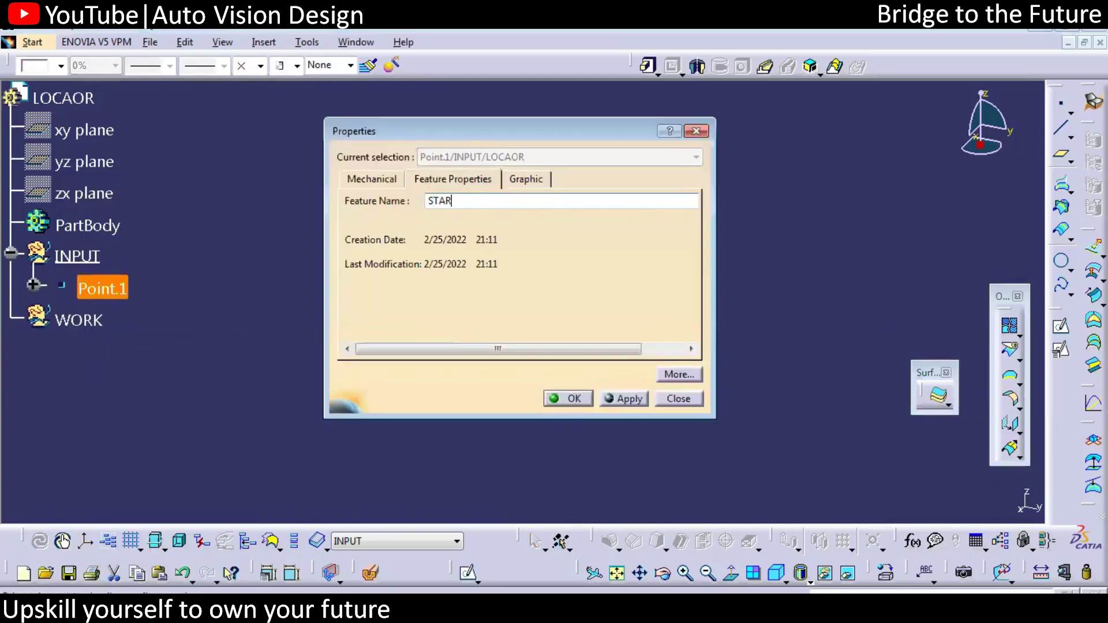
type("T PO")
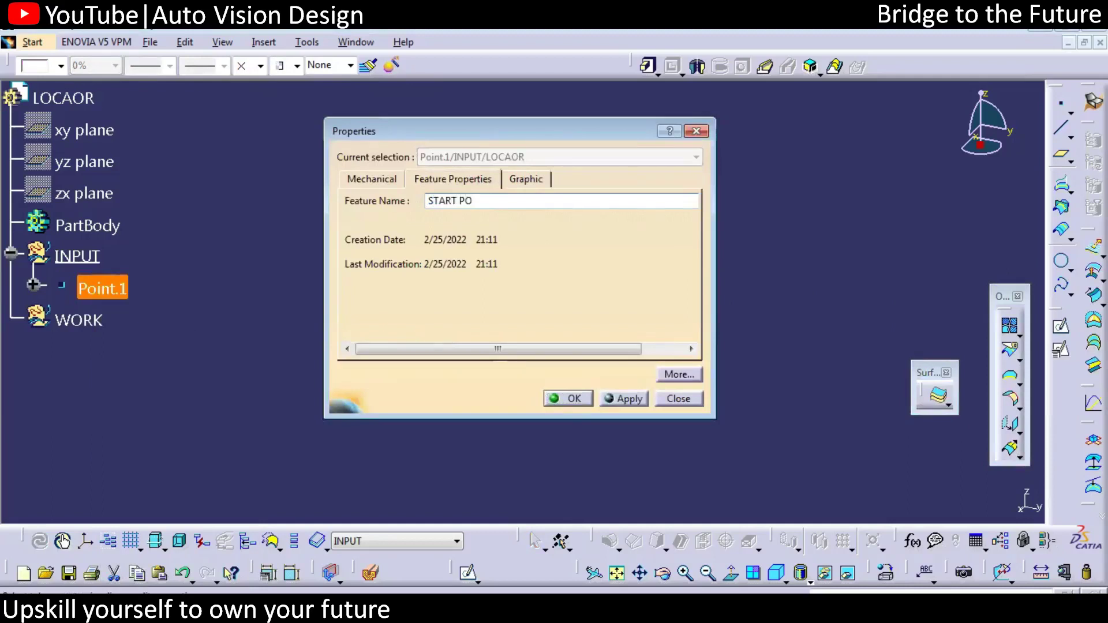
type("INT")
key("Return")
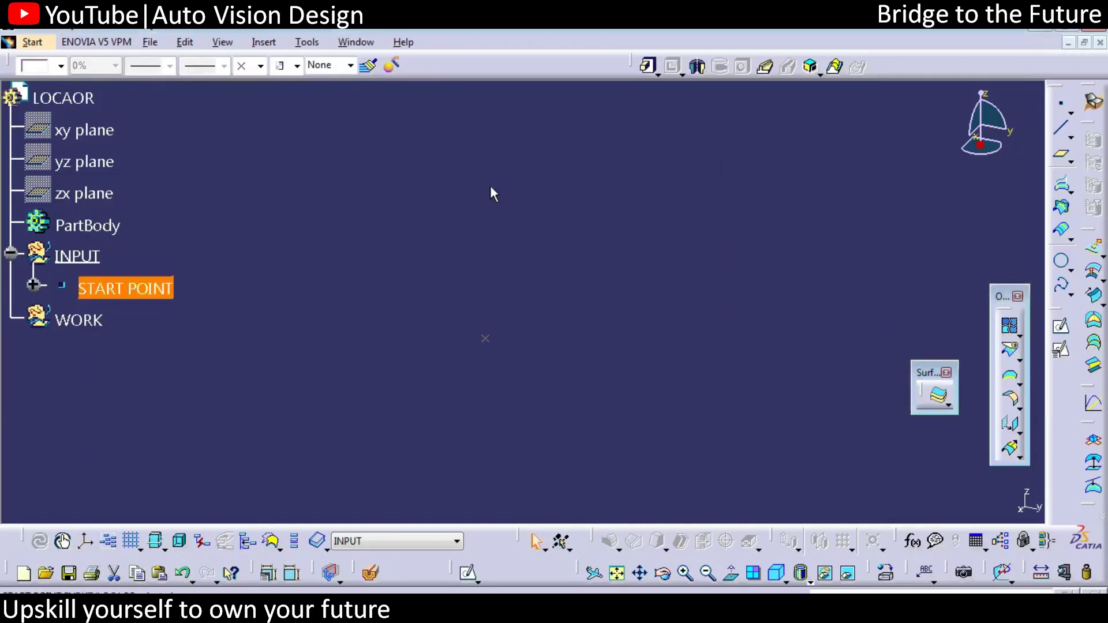
left_click(493, 195)
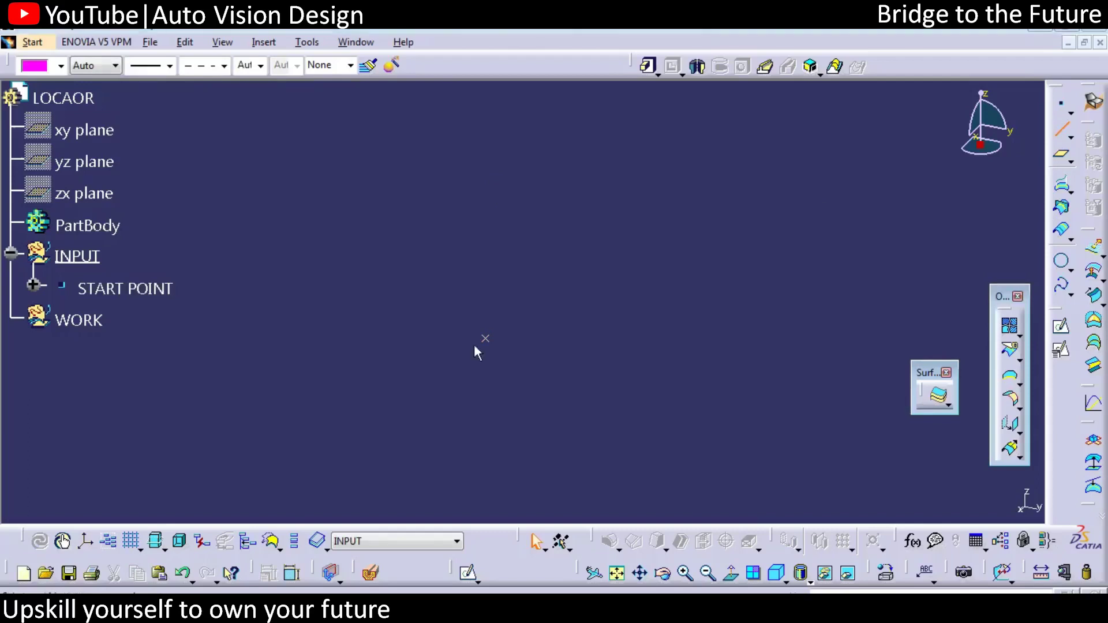
Create a Point-Direction line from START POINT along the Z component, with start 59 mm and end 117 mm.
key("l")
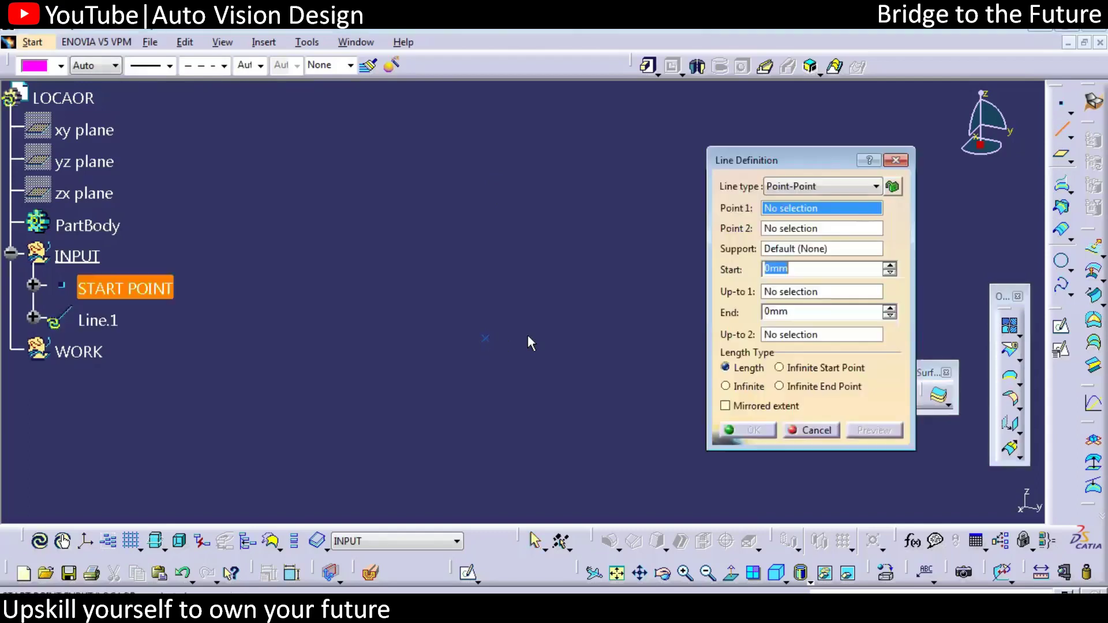
left_click(486, 338)
left_click(811, 188)
left_click(798, 211)
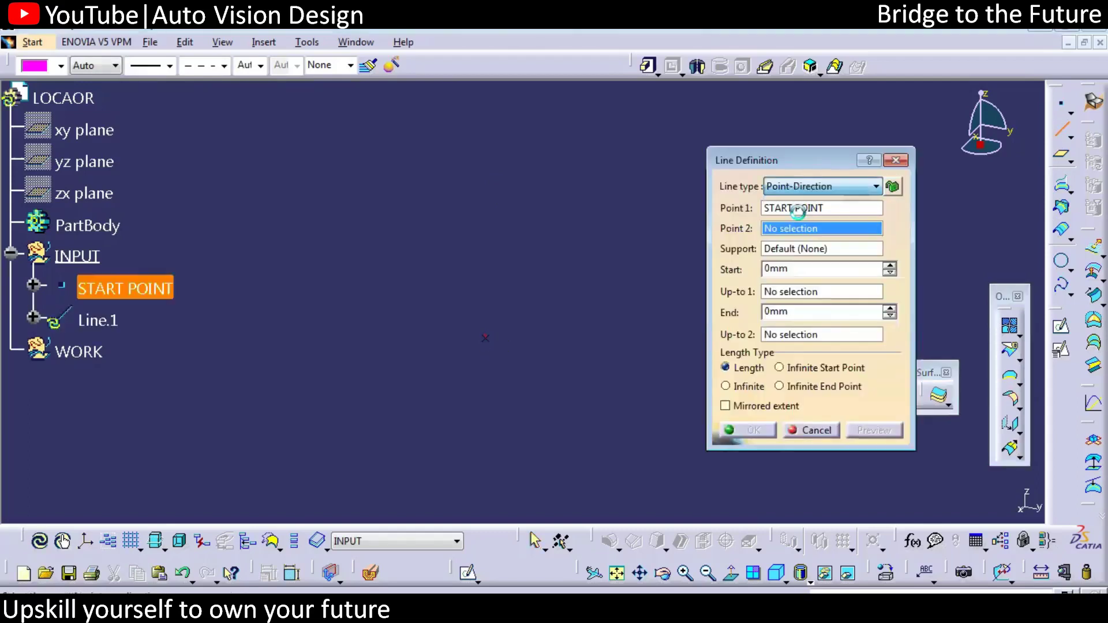
right_click(815, 229)
left_click(849, 345)
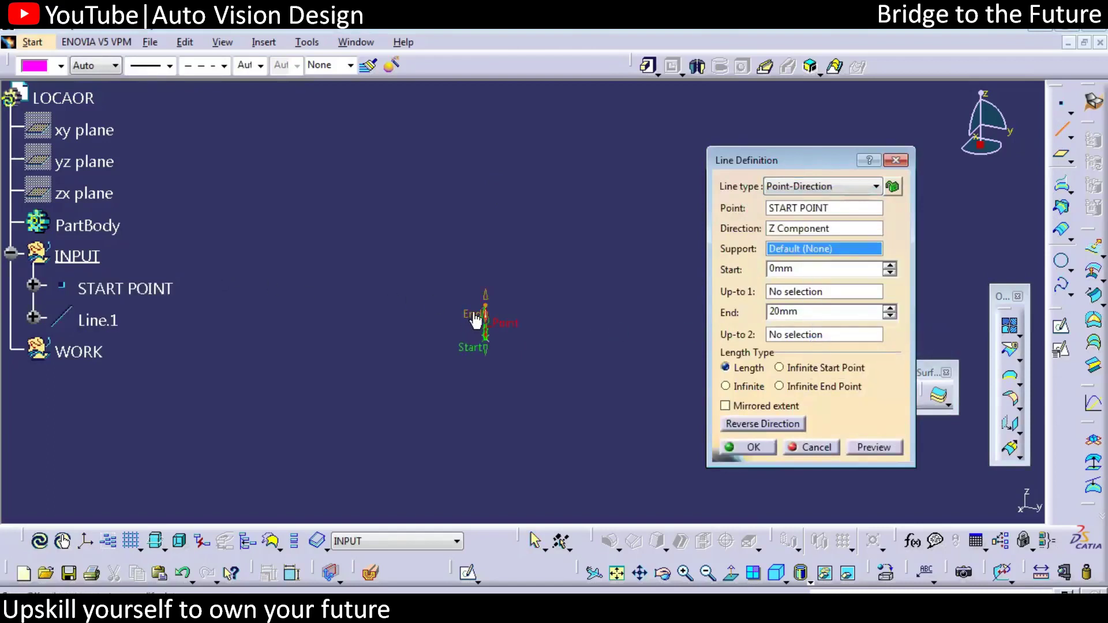
left_click_drag(478, 317, 472, 154)
left_click_drag(472, 351, 472, 249)
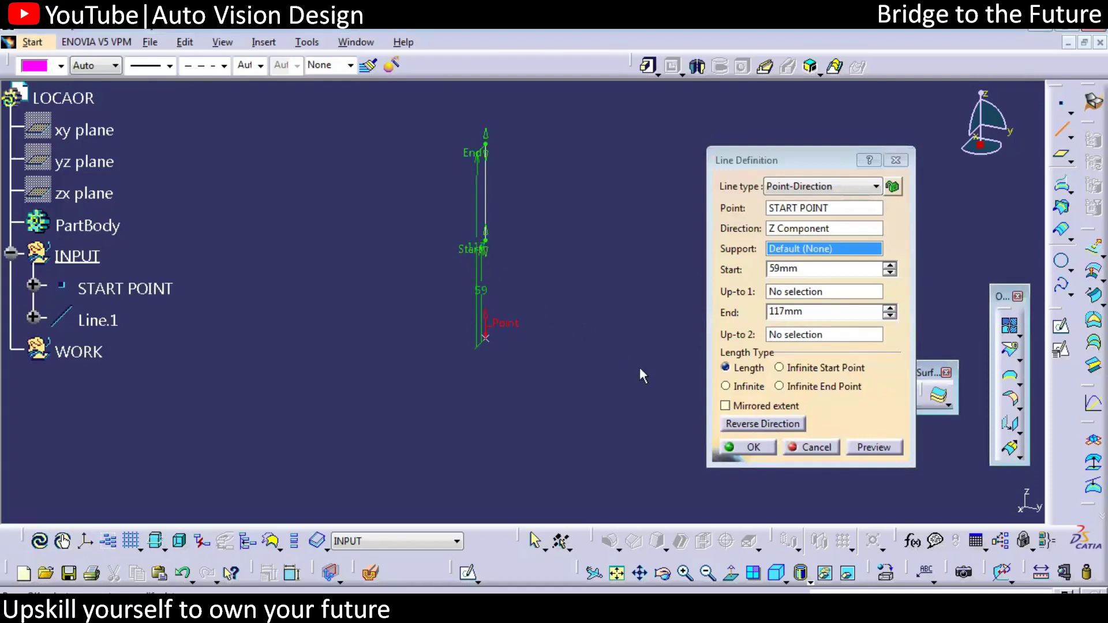
left_click(753, 452)
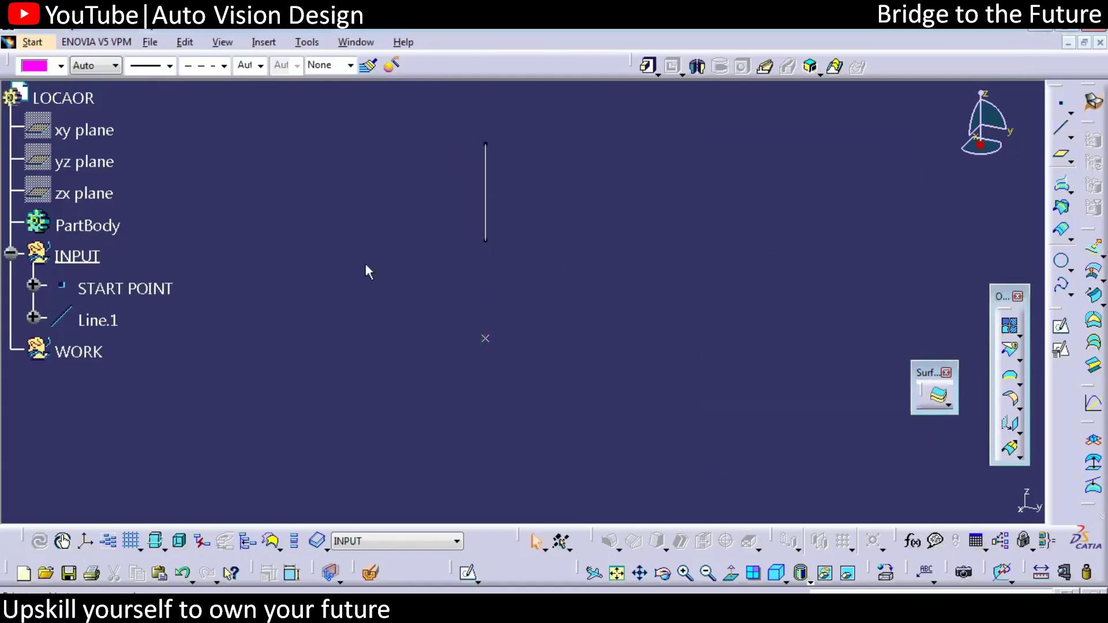
Rename the vertical line in the INPUT set as TOOLING LINE.
left_click(101, 321)
right_click(101, 321)
left_click(150, 341)
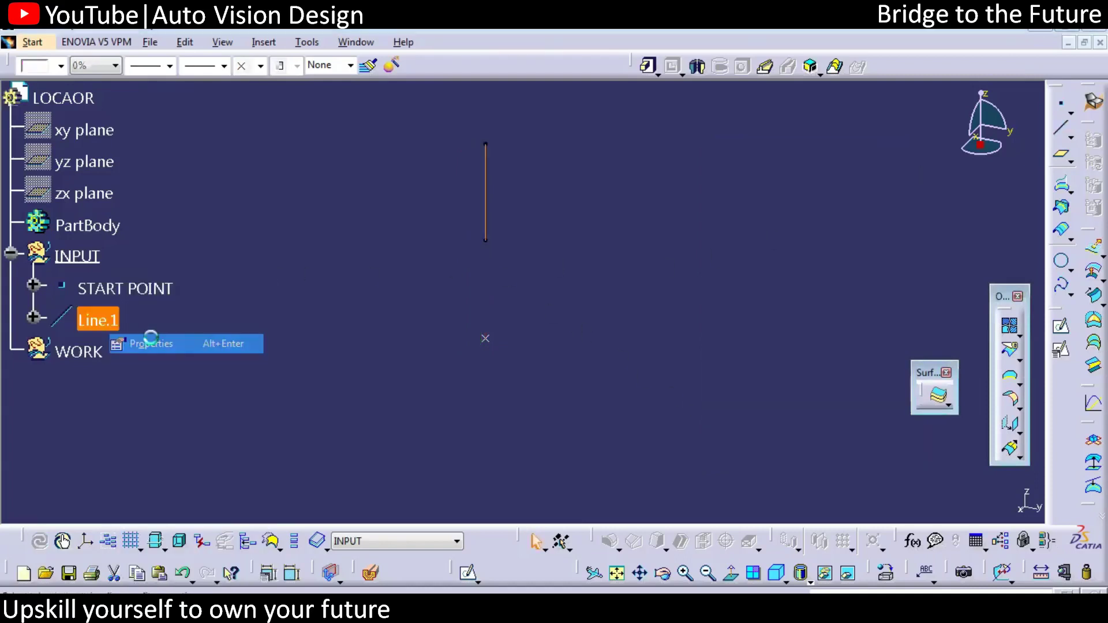
type("TOOLING")
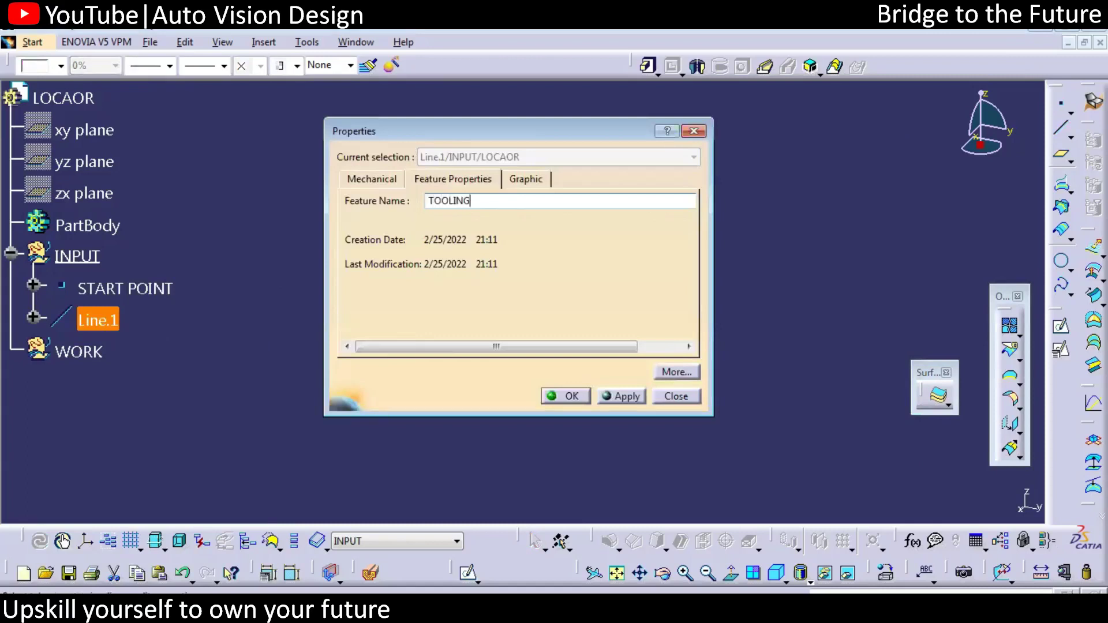
type(" LINE")
key("Return")
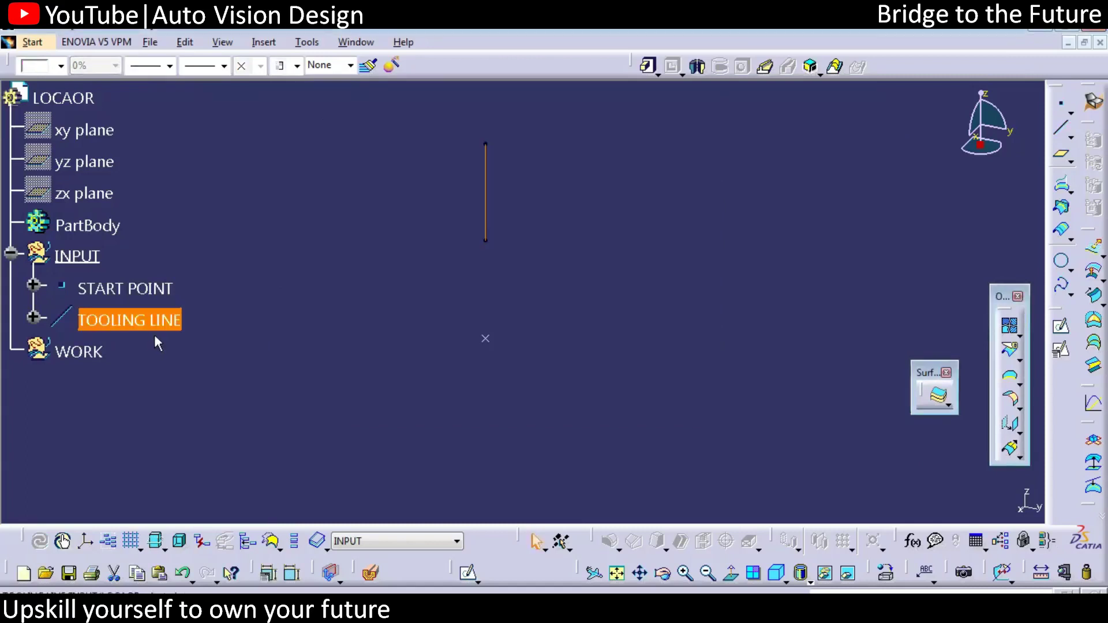
left_click(331, 303)
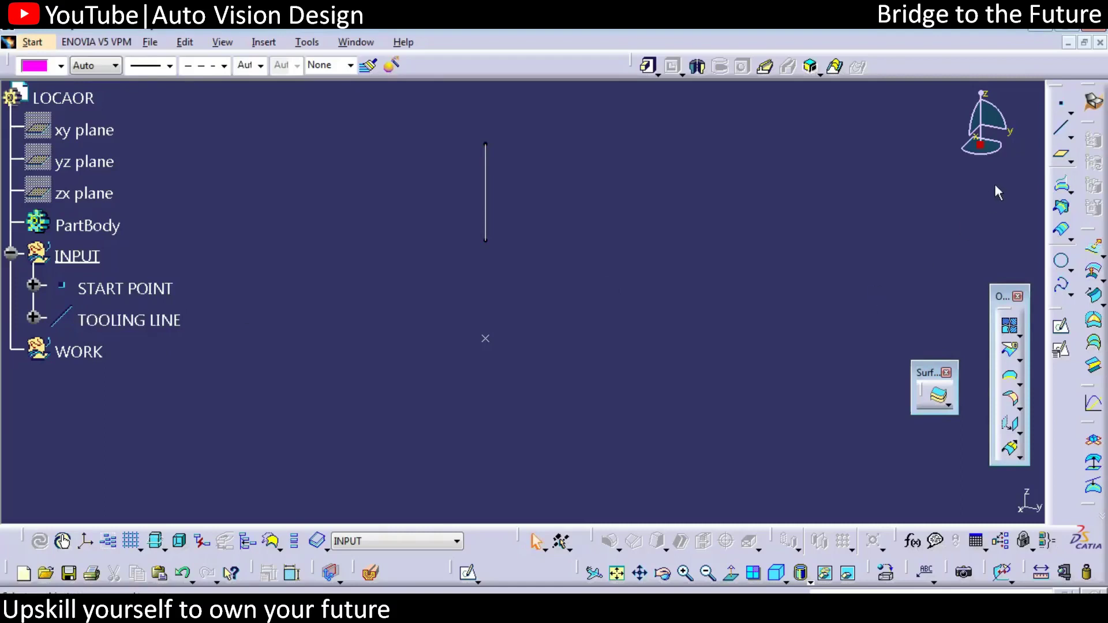
Create a horizontal reference plane through START POINT and move it into the WORK set.
left_click(1062, 155)
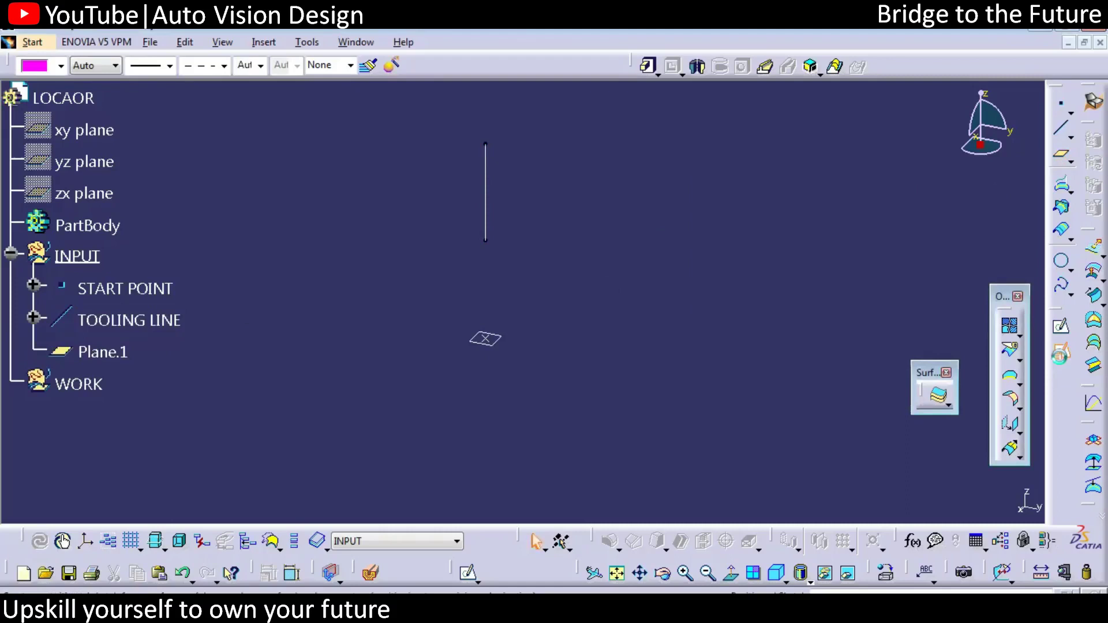
key("Escape")
left_click(118, 353)
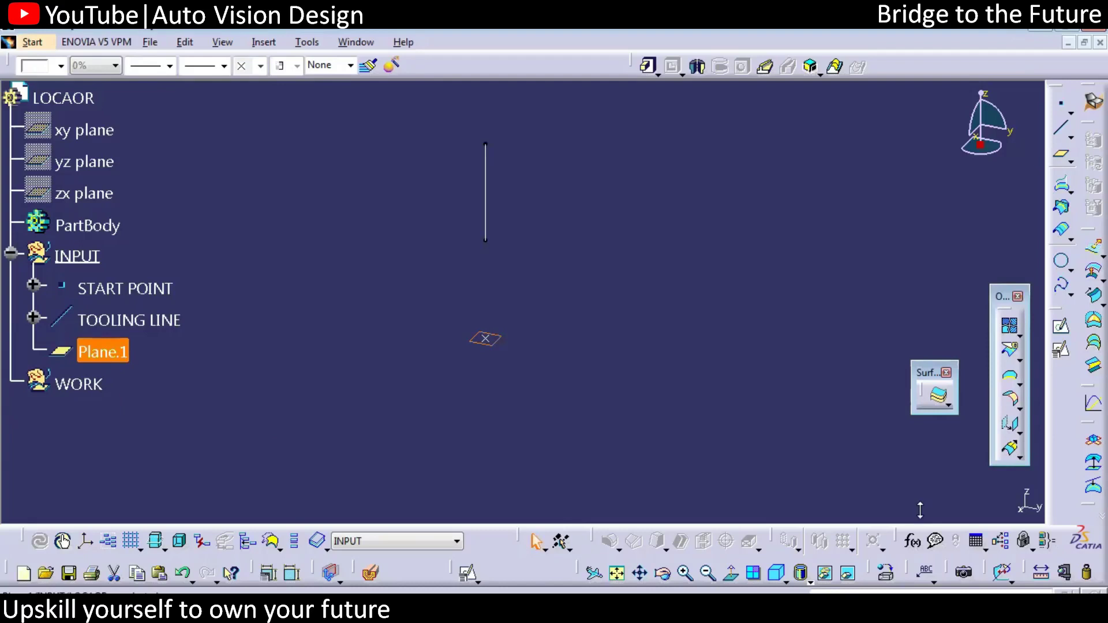
left_click_drag(103, 352, 77, 384)
Make the WORK set active and start a positioned sketch on Plane.1, using START POINT as the projection point for its origin.
right_click(93, 349)
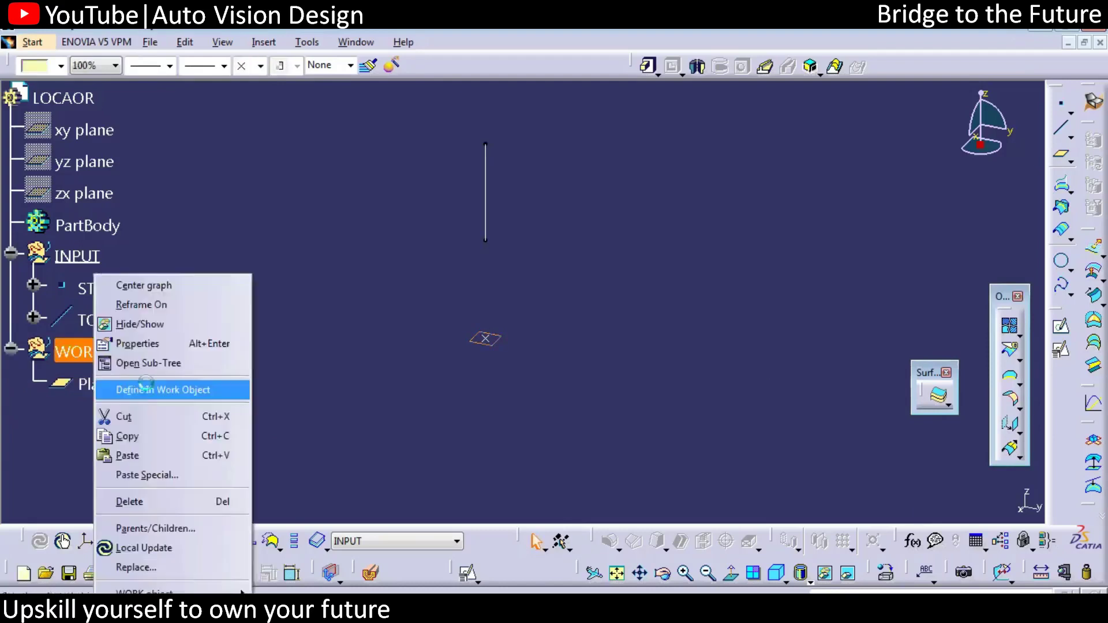
left_click(141, 388)
left_click(1061, 349)
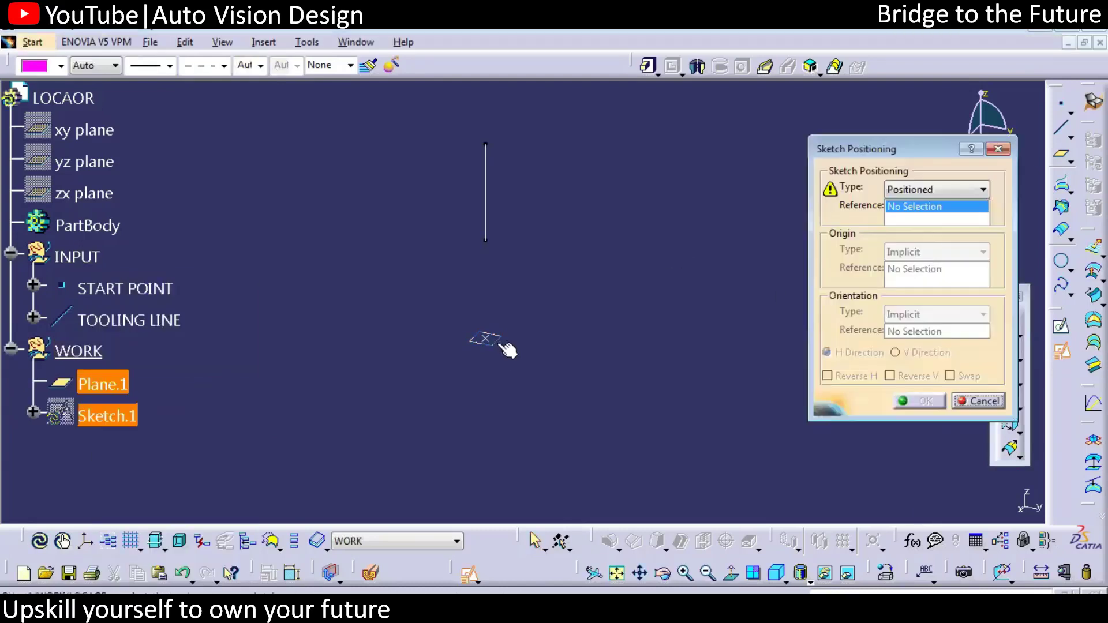
left_click(500, 343)
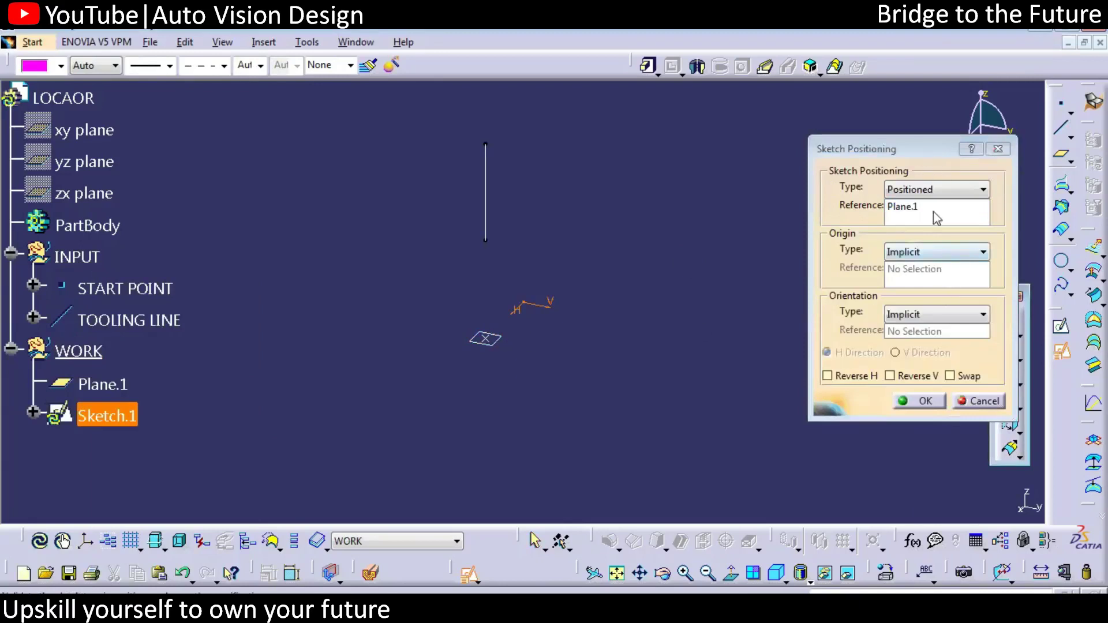
left_click(926, 252)
left_click(913, 290)
left_click(488, 339)
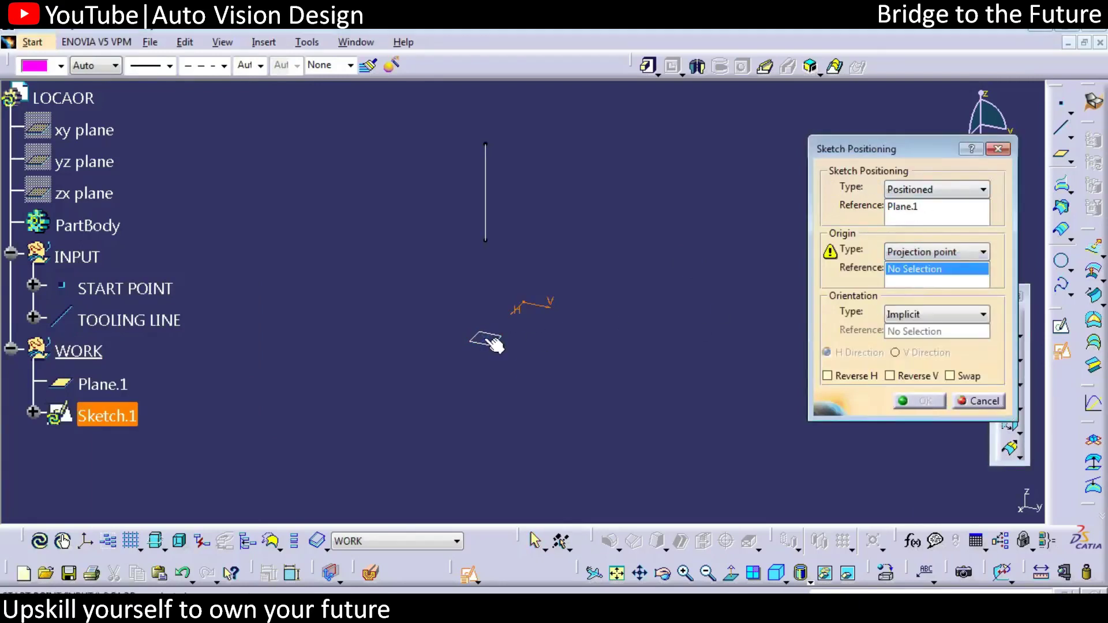
Orient the sketch with H reversed and the axes swapped, keeping the Implicit orientation type, and enter the sketch.
left_click(827, 376)
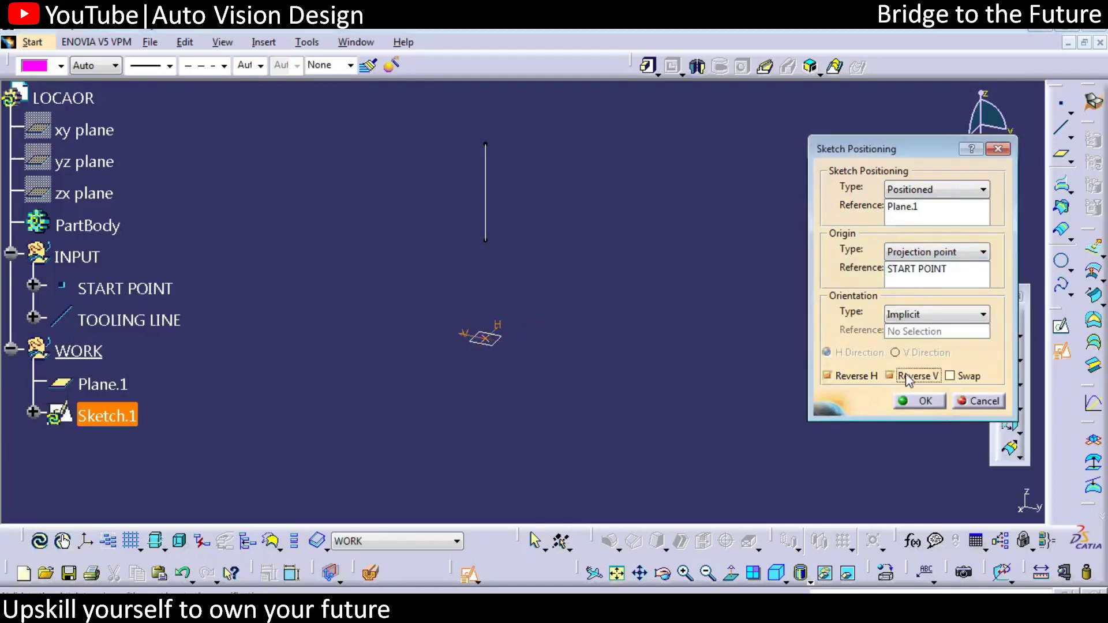
left_click(952, 376)
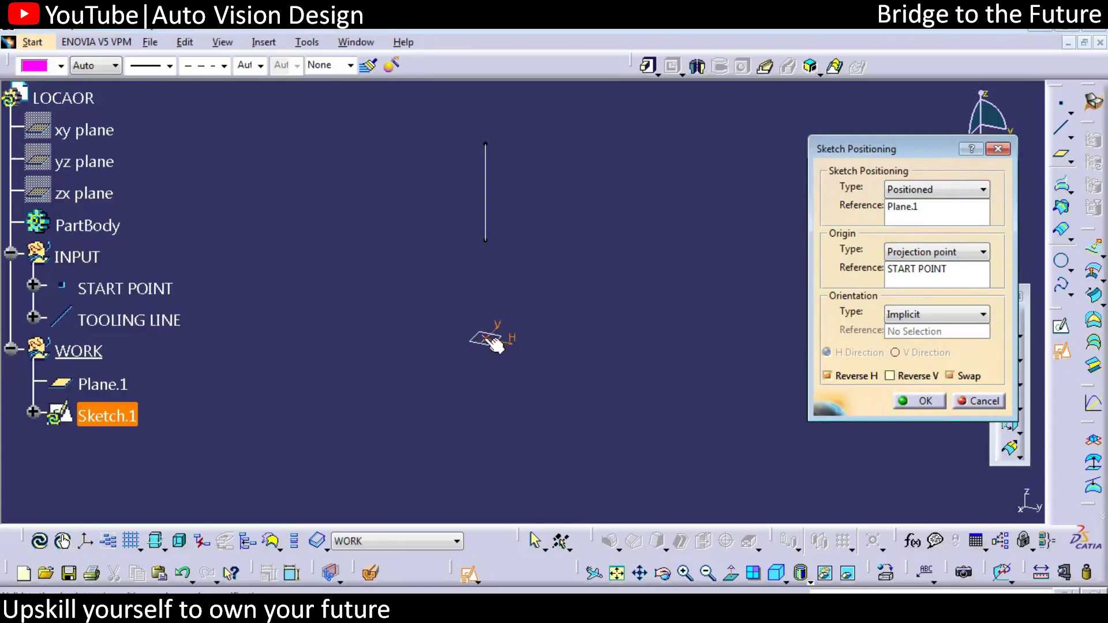
left_click(952, 314)
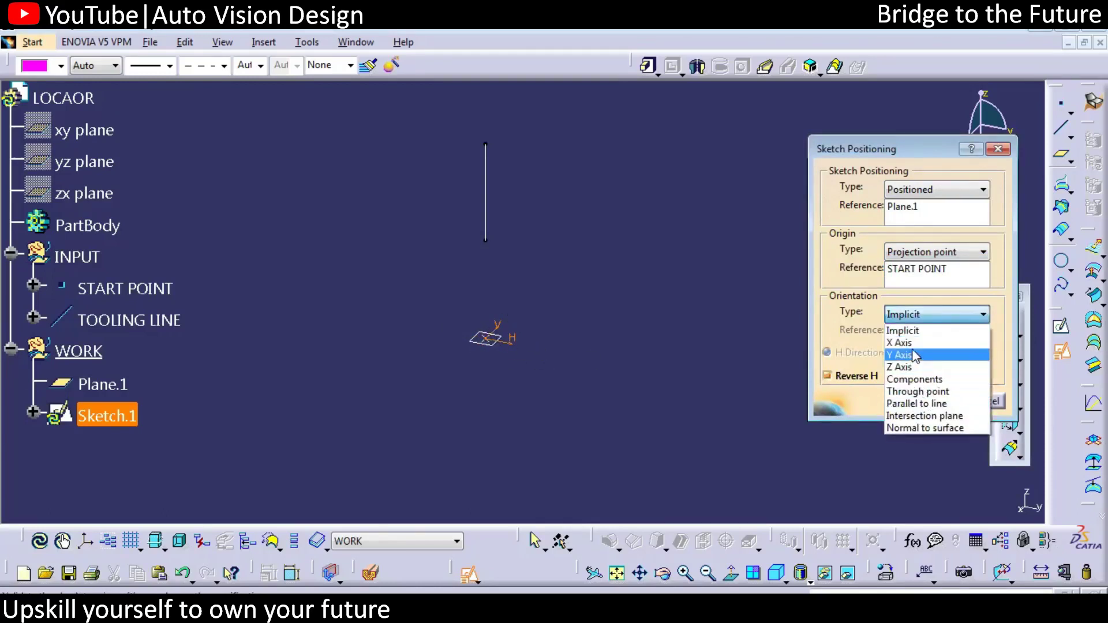
left_click(839, 340)
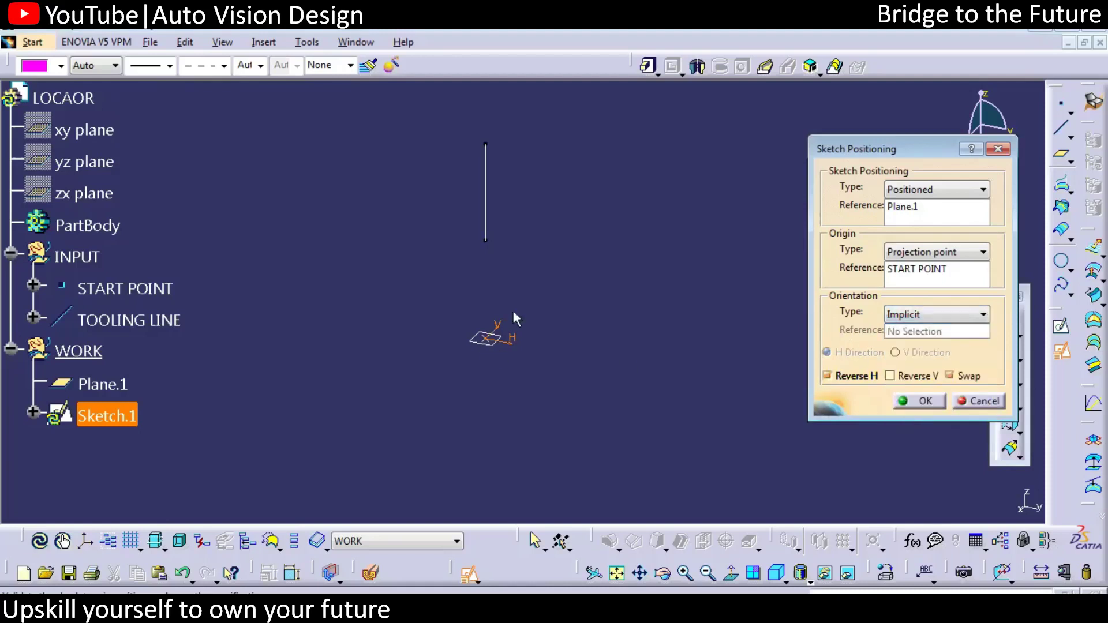
left_click(923, 401)
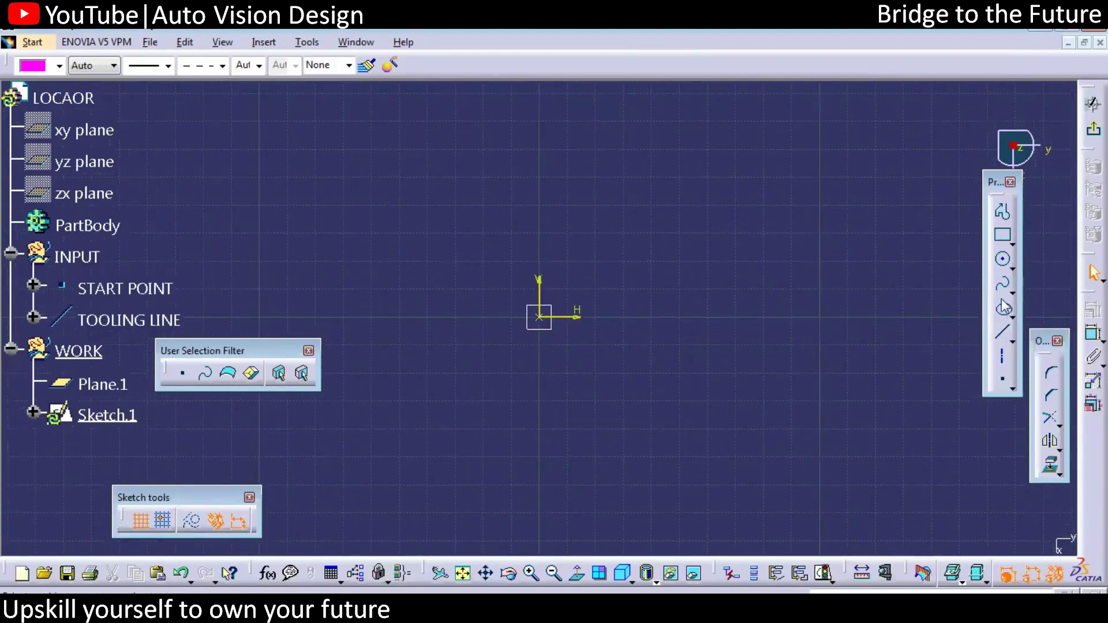
Sketch a circle centred on the sketch origin and constrain its diameter to 8 mm.
left_click(541, 318)
left_click(645, 279)
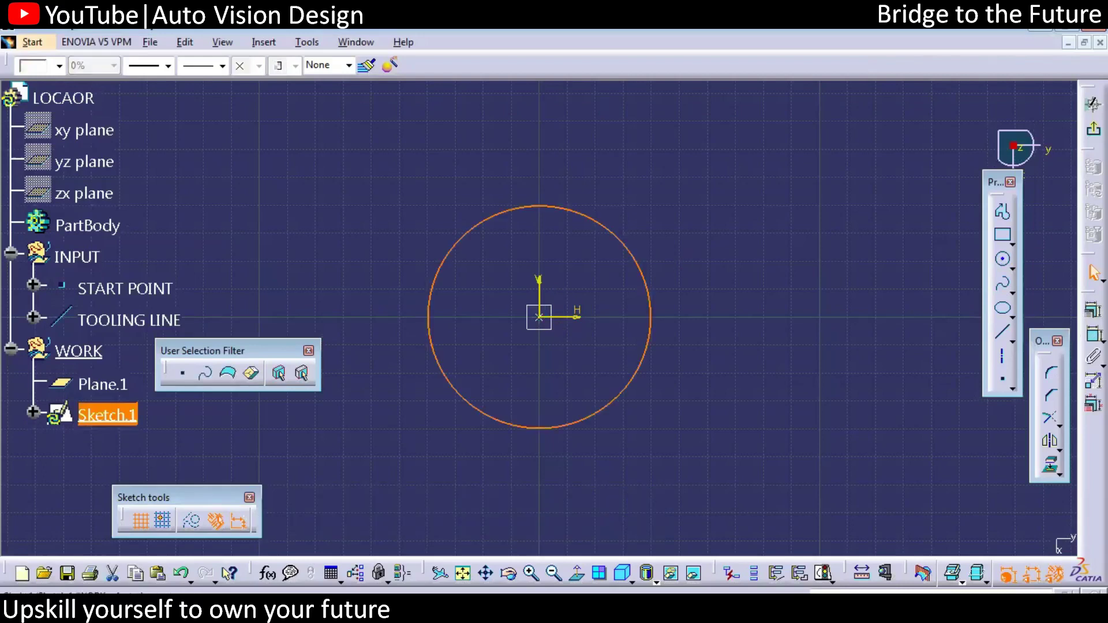
left_click(1091, 333)
left_click(624, 173)
double_click(623, 174)
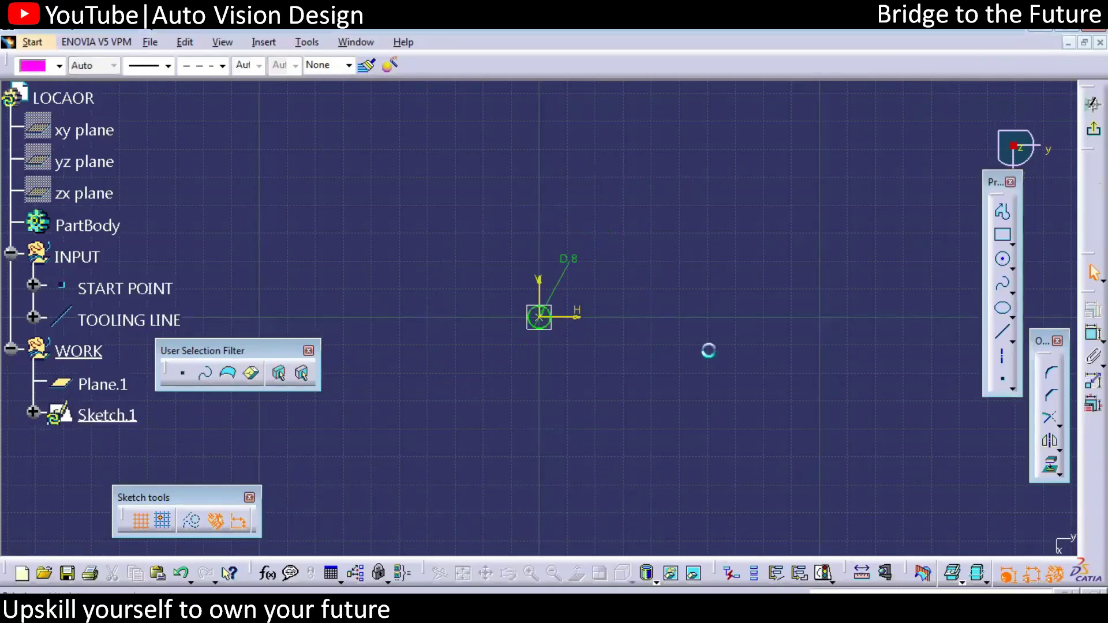
middle_click_drag(687, 302, 871, 287, "ctrl")
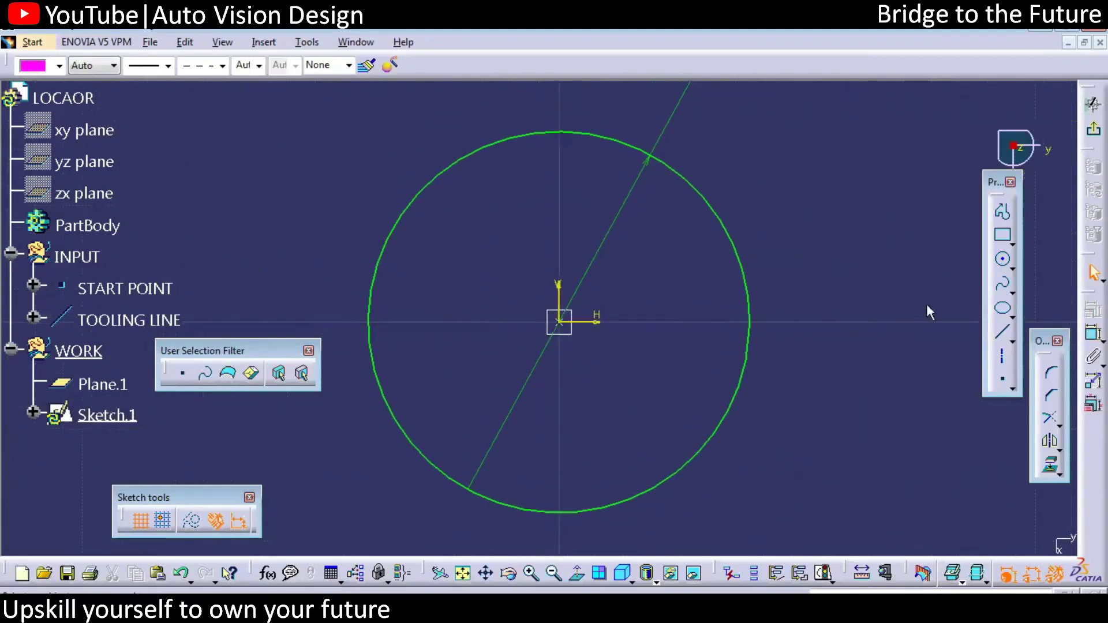
Sketch two centred rectangles on the sketch origin: a vertical one about 1 × 7.1 mm and a horizontal one about 10.4 × 1.7 mm.
left_click(1007, 247)
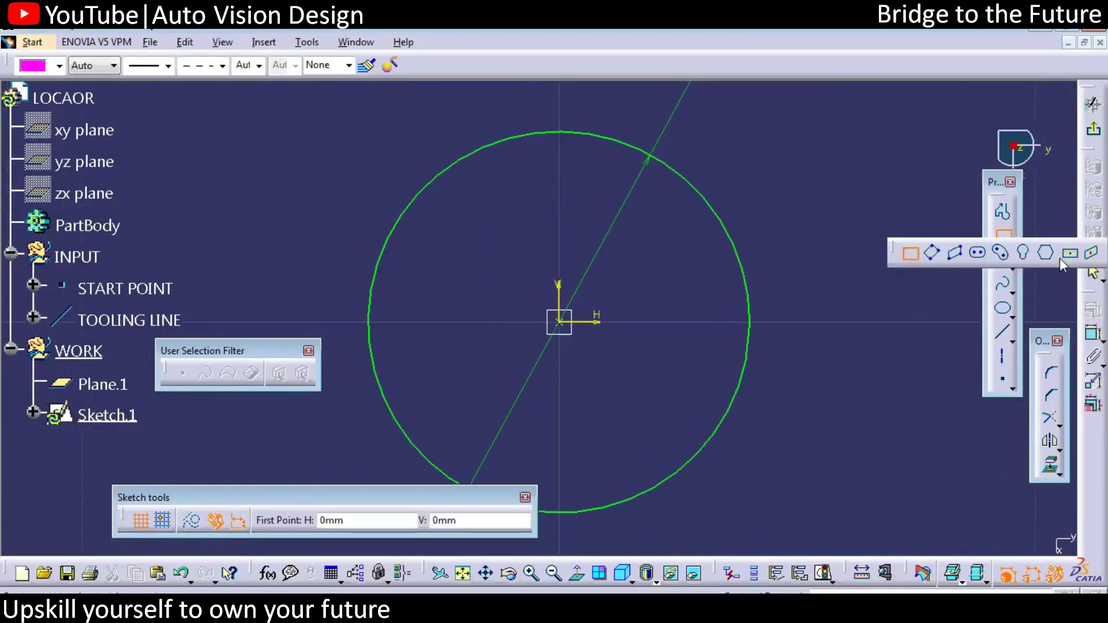
left_click(574, 317)
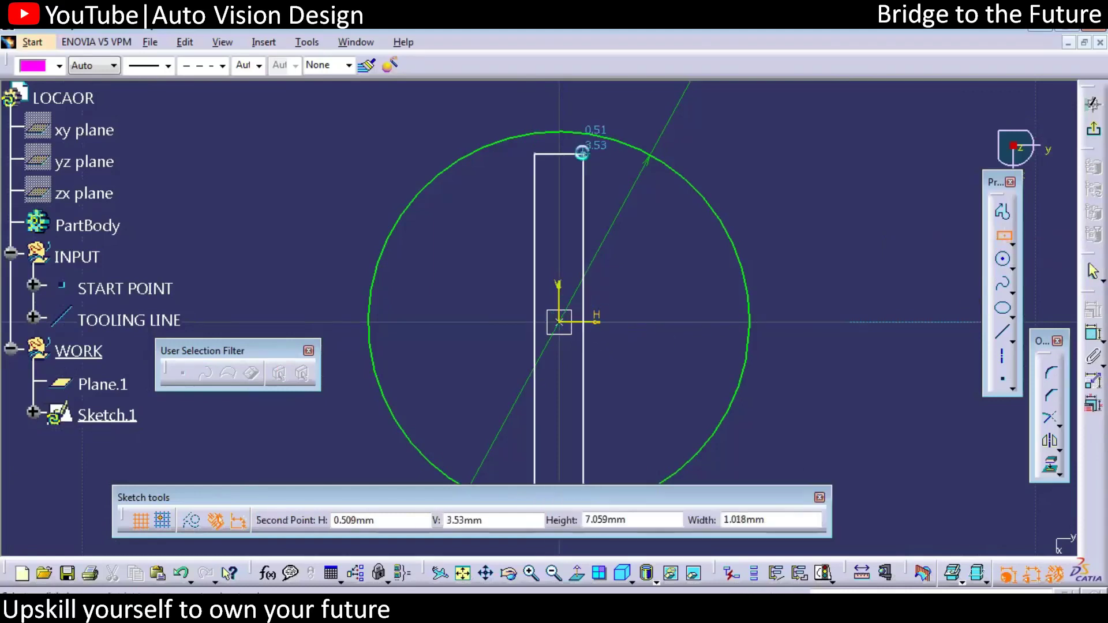
left_click(582, 153)
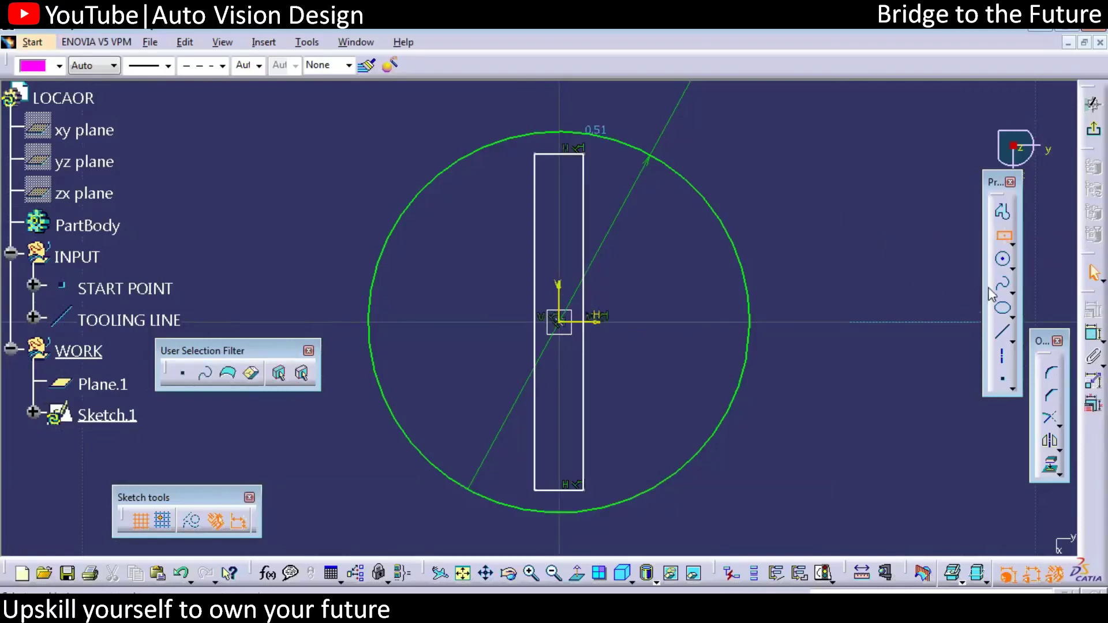
left_click(1005, 238)
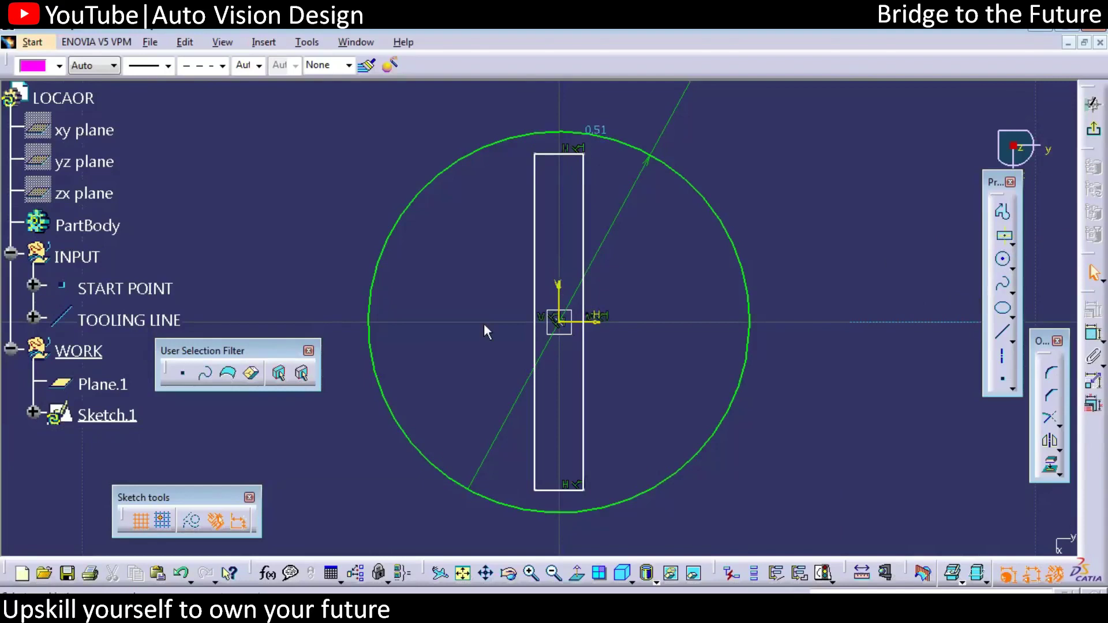
left_click(561, 321)
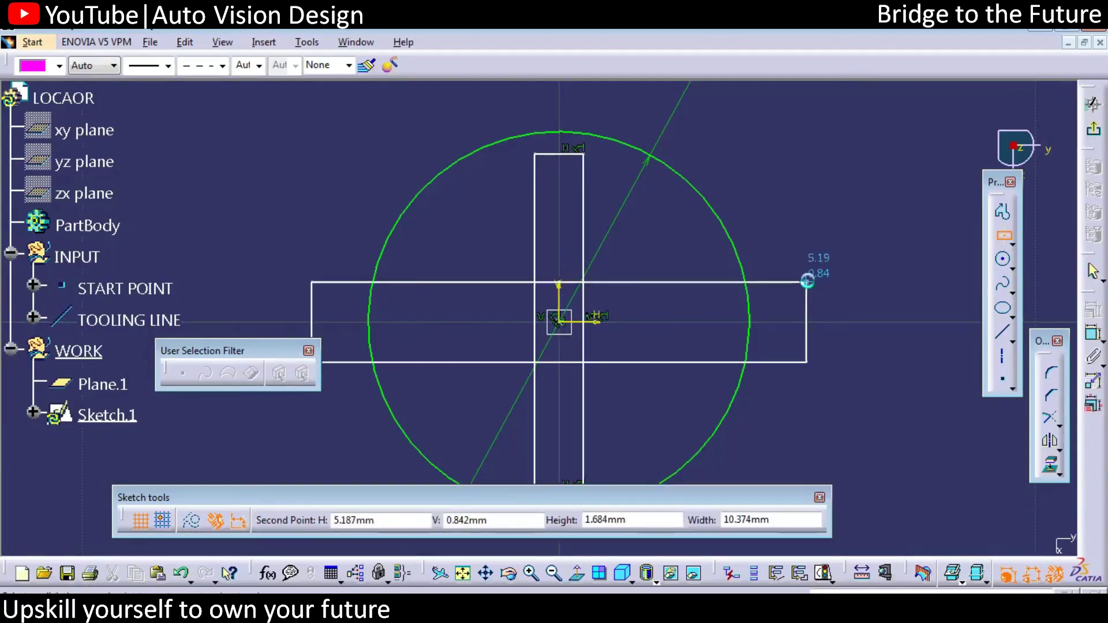
left_click(808, 281)
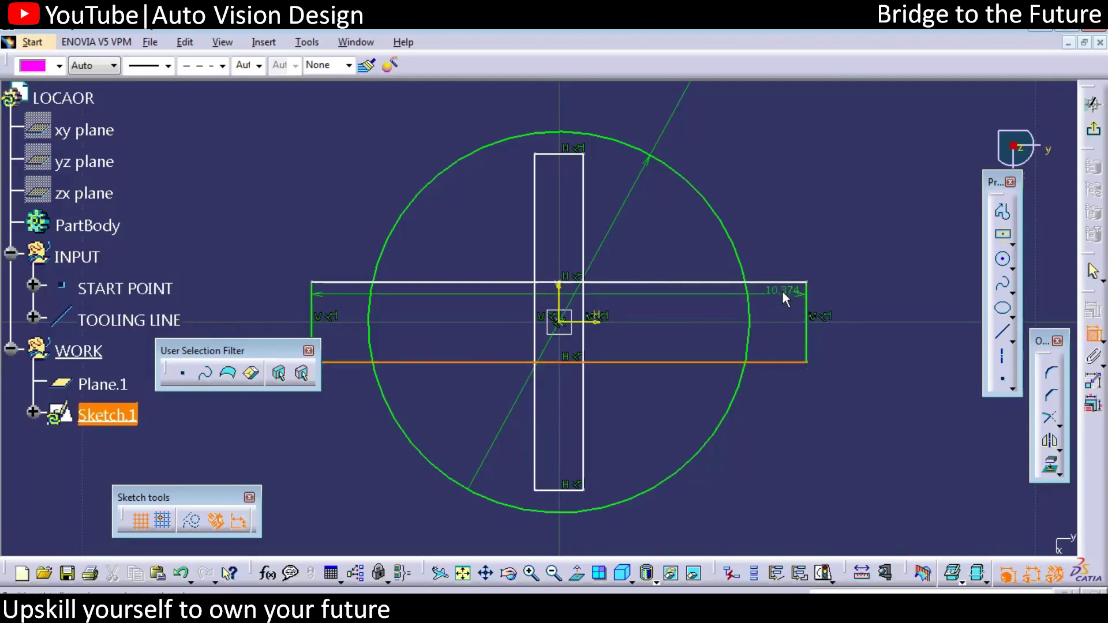
Constrain the height of the horizontal rectangle to 1 mm between its two long edges.
left_click(800, 283)
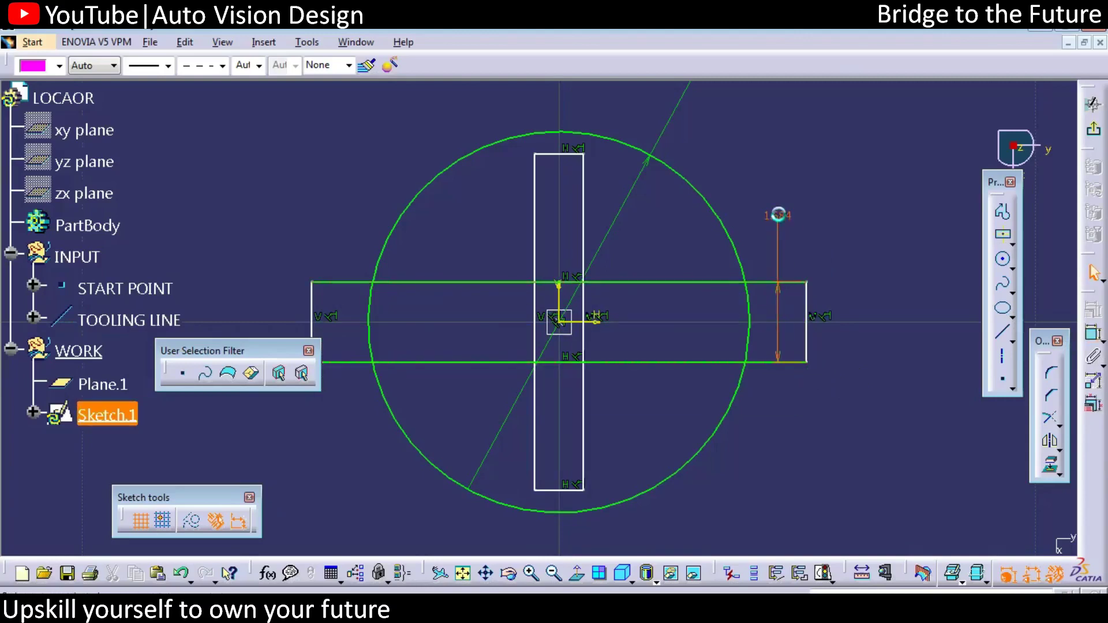
type("1")
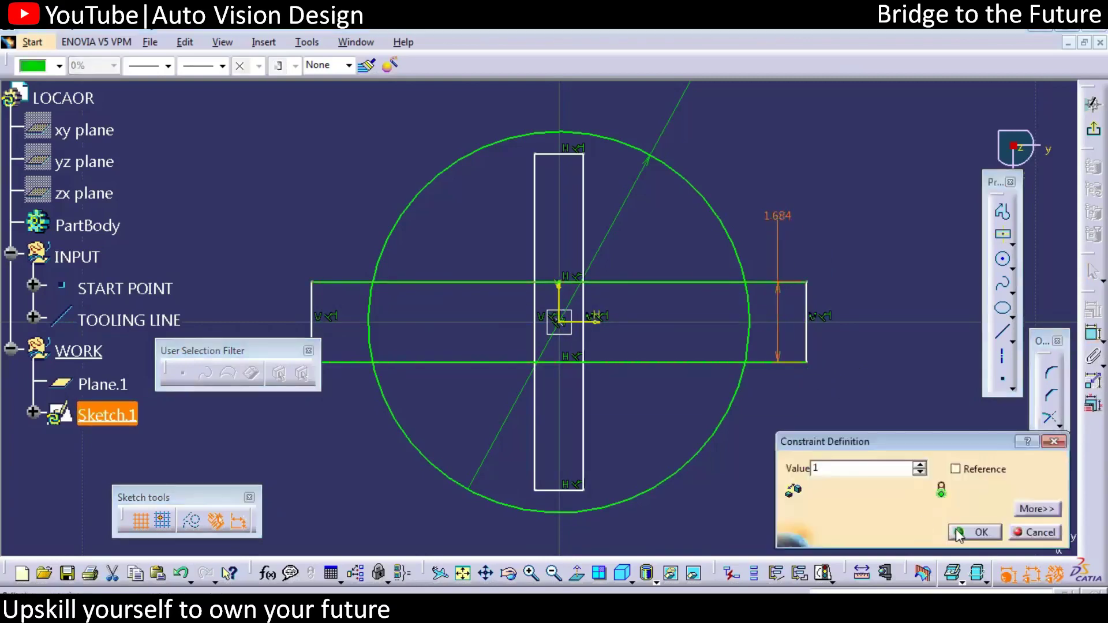
left_click(960, 533)
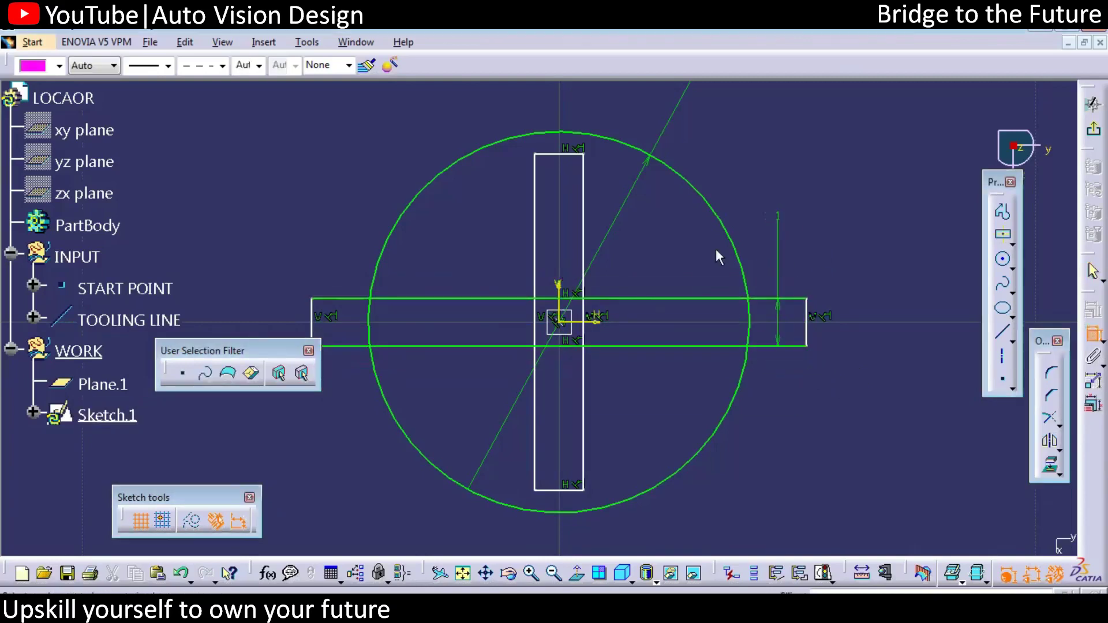
Constrain the vertical rectangle's width to 1 mm and stretch its short ends beyond the circle.
left_click(585, 203)
left_click(533, 226)
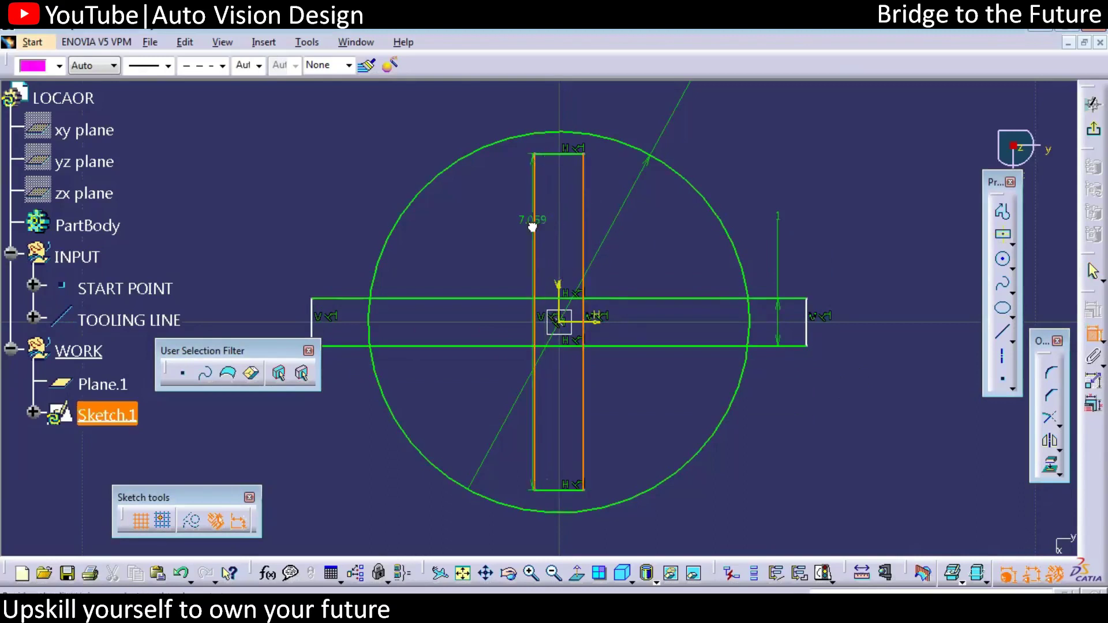
left_click(354, 158)
double_click(355, 156)
type("1mm")
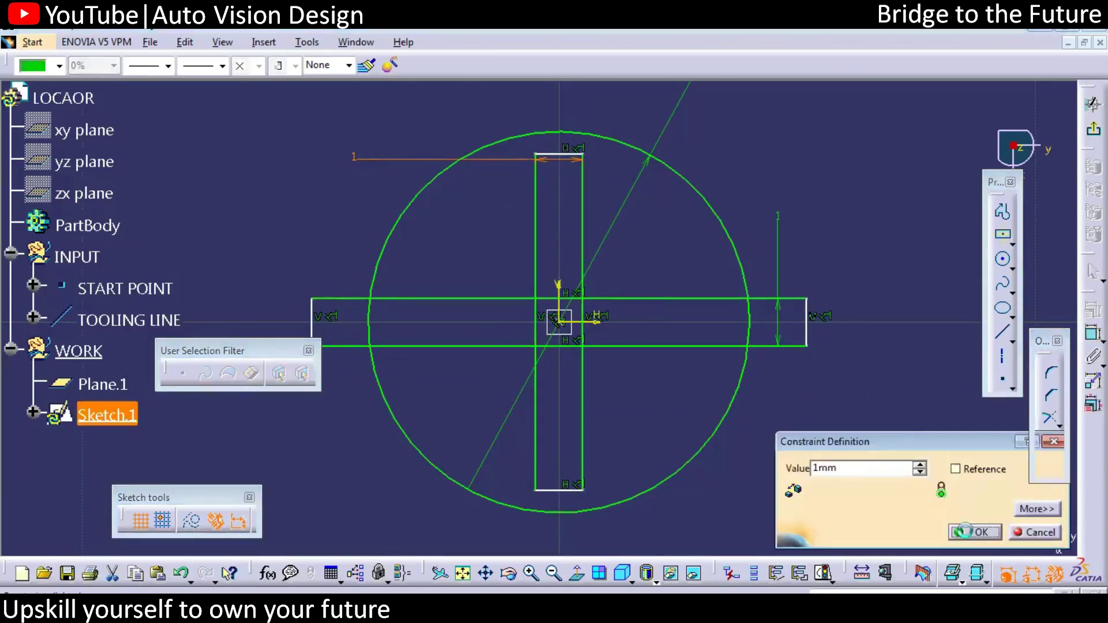
left_click(965, 529)
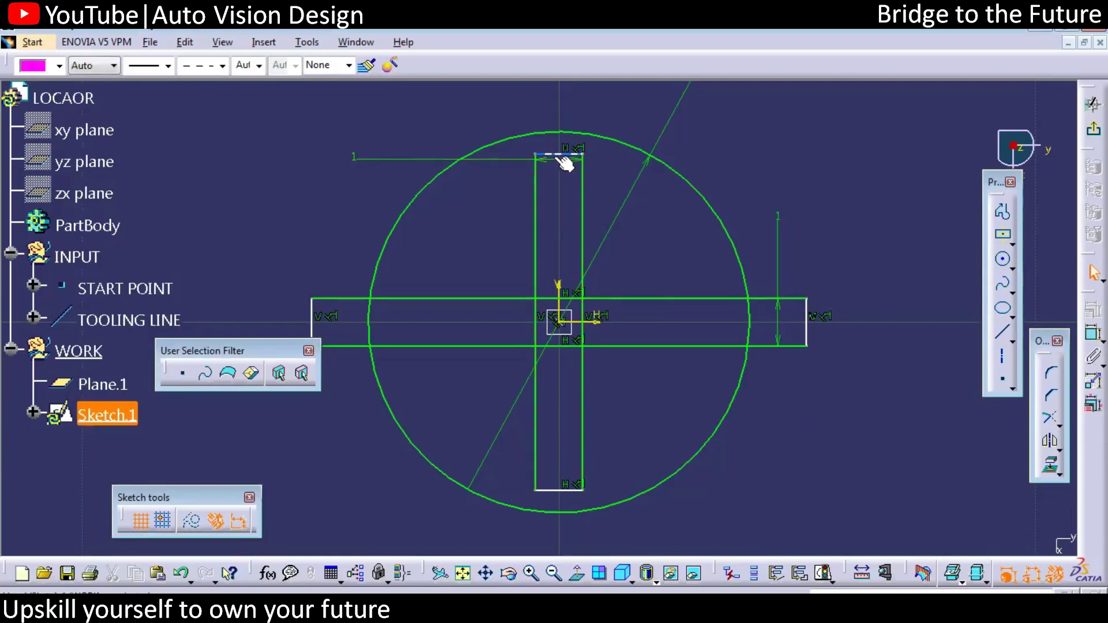
left_click_drag(563, 158, 555, 99)
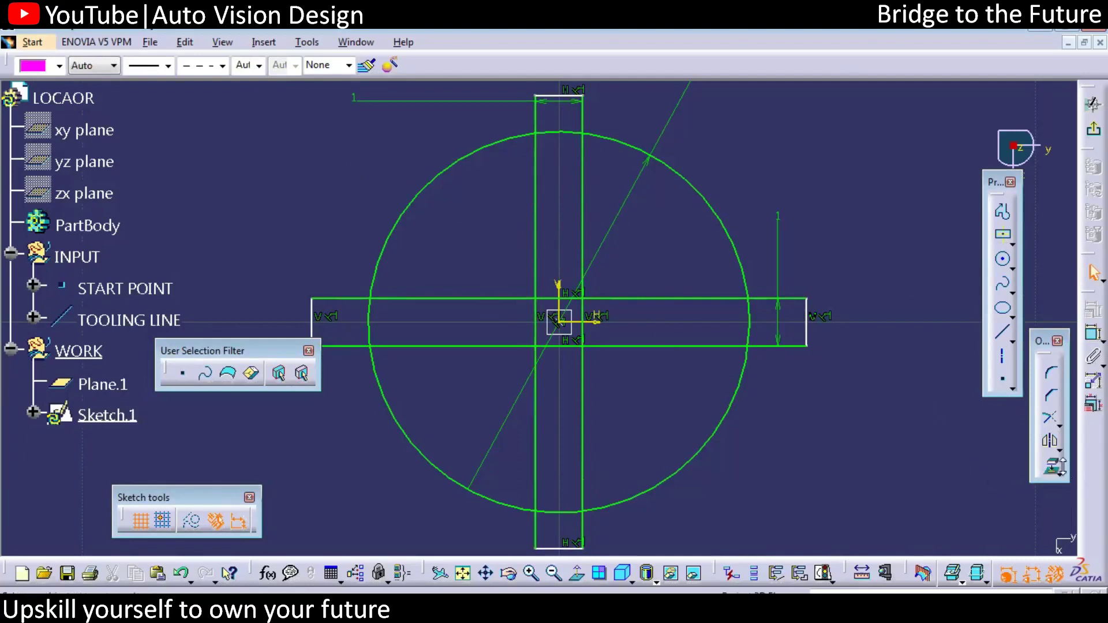
Quick Trim the circle's right-hand and upper-left arcs between the bars, plus the right and upper bar ends outside the circle.
left_click(1061, 423)
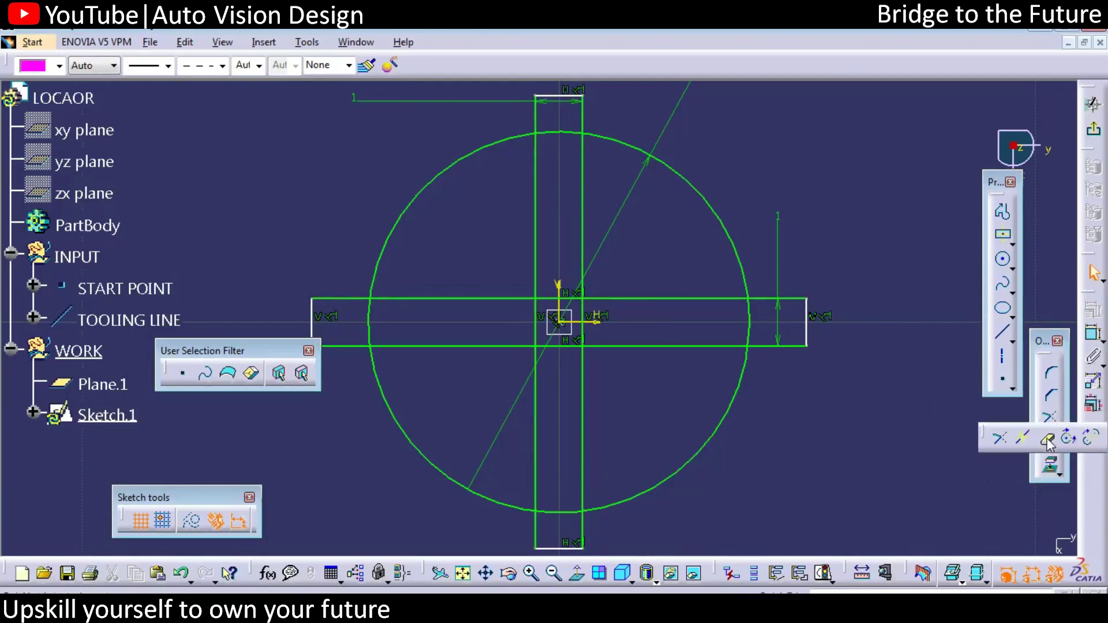
left_click(1046, 440)
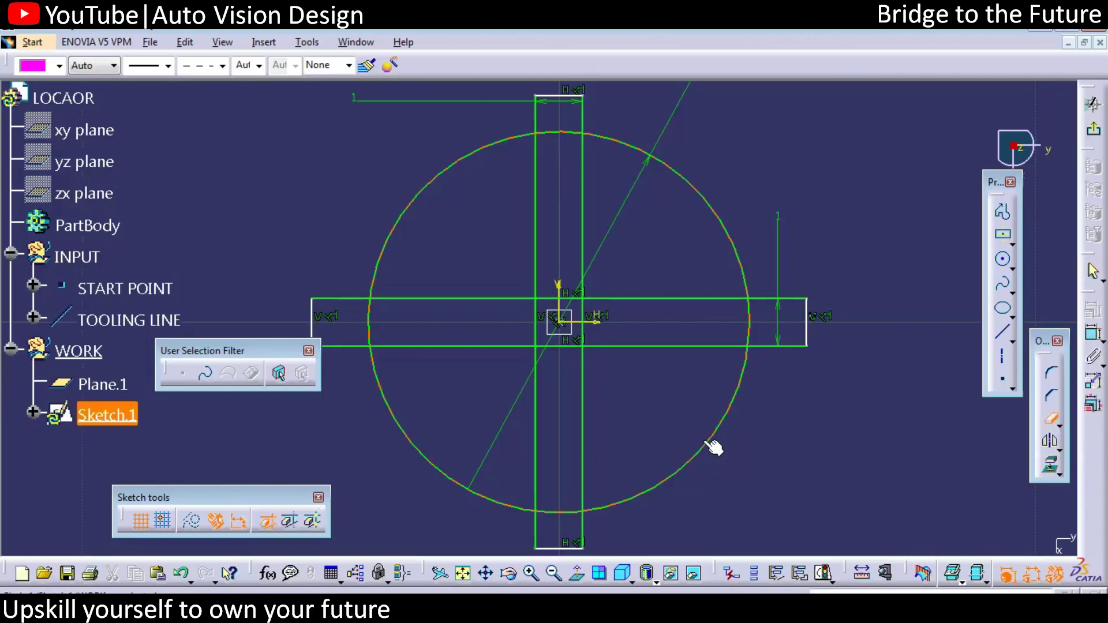
left_click(743, 383)
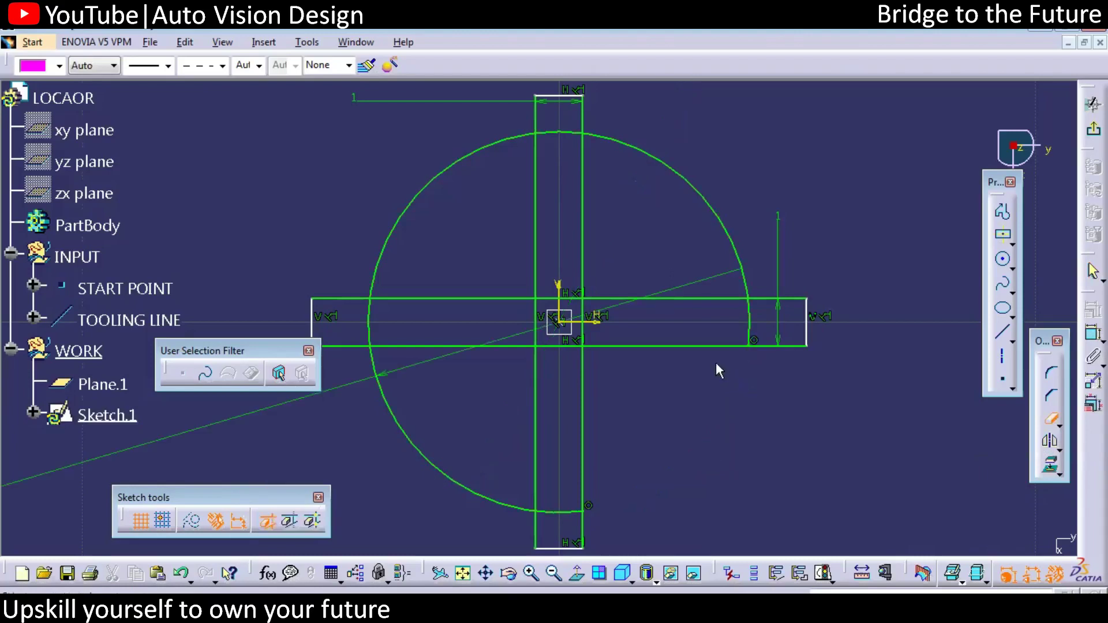
left_click(781, 347)
left_click(807, 321)
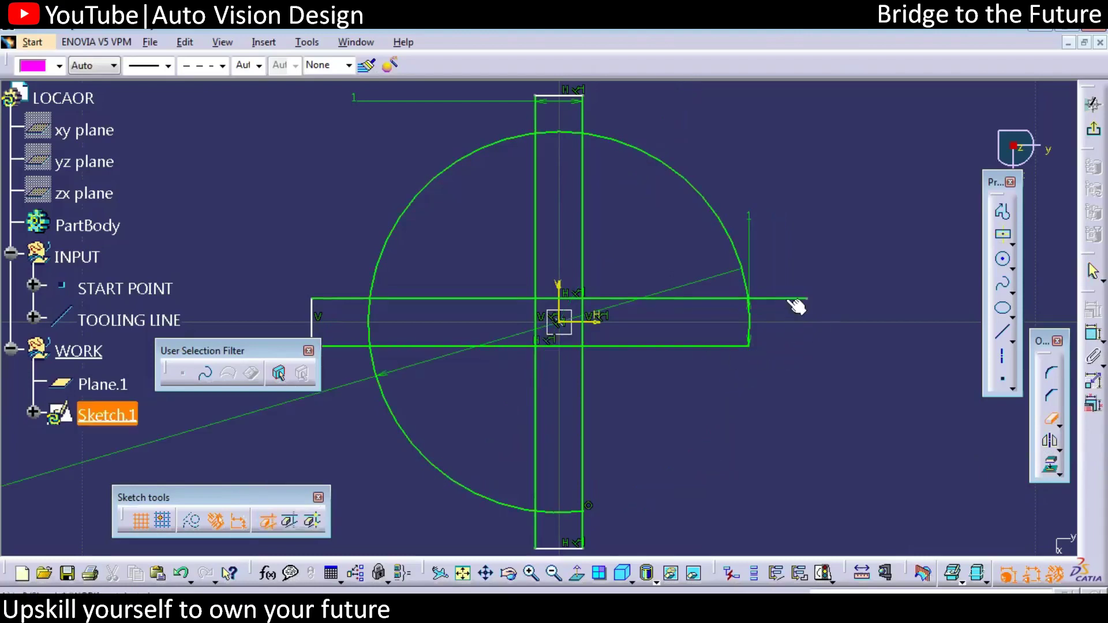
left_click(797, 301)
left_click(660, 159)
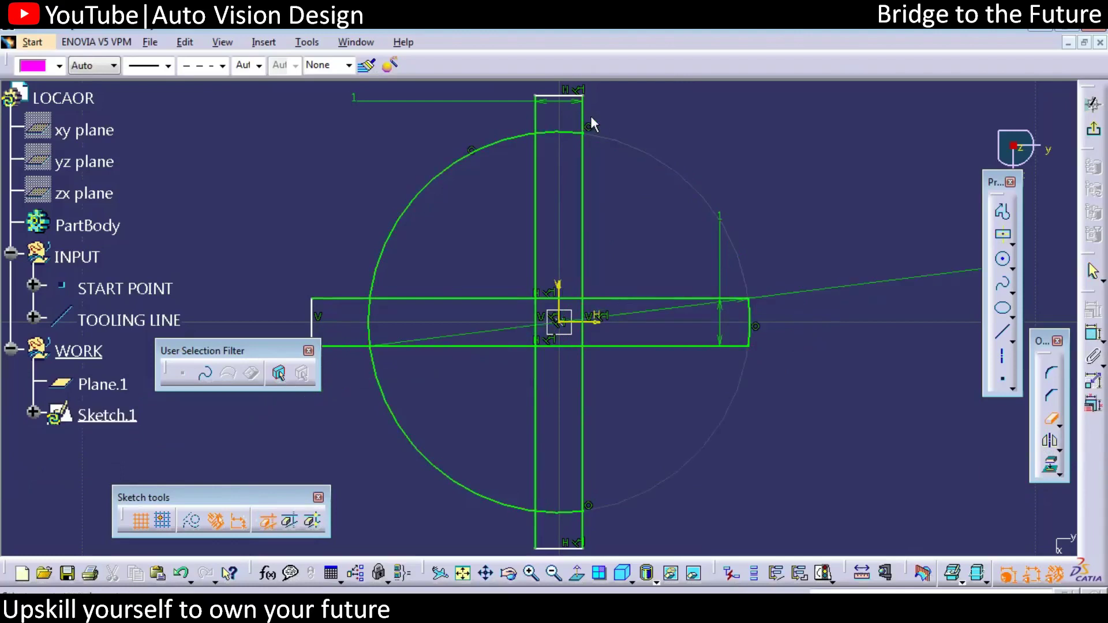
left_click(583, 120)
left_click(552, 96)
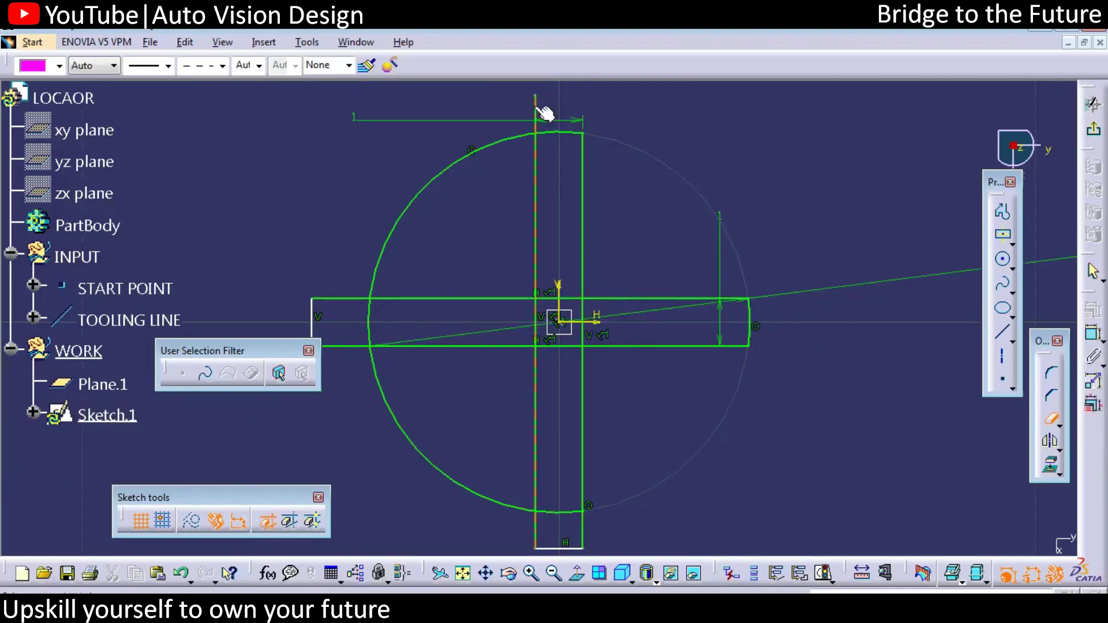
left_click(538, 111)
left_click(501, 143)
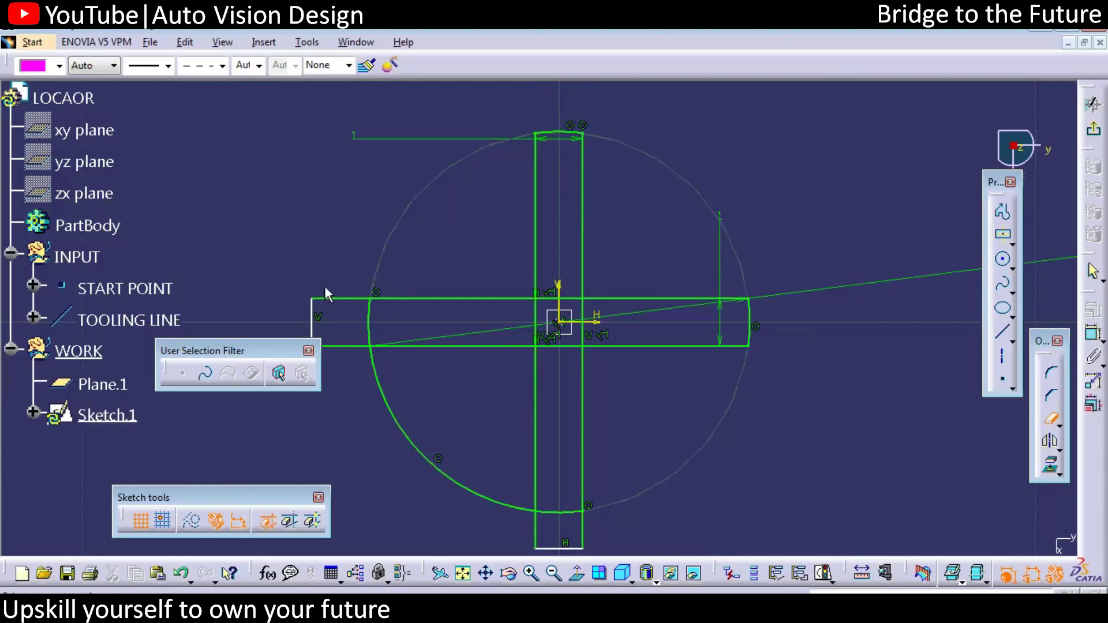
Trim the left and lower bar ends outside the circle and the circle's lower-left arc between the bars.
left_click(355, 299)
left_click(313, 316)
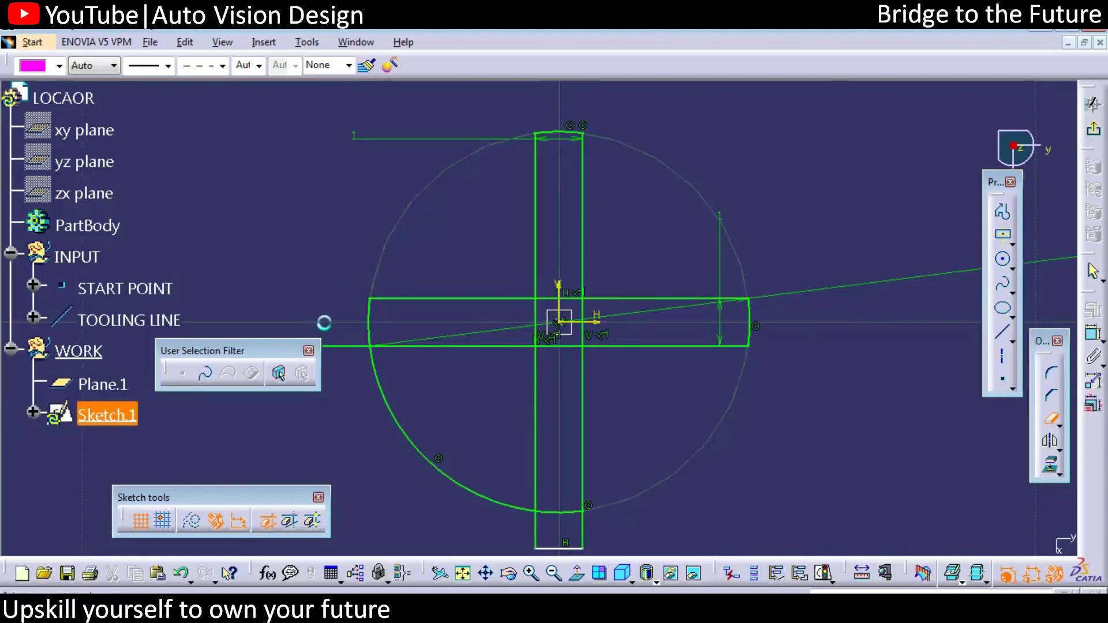
left_click(350, 348)
left_click(413, 439)
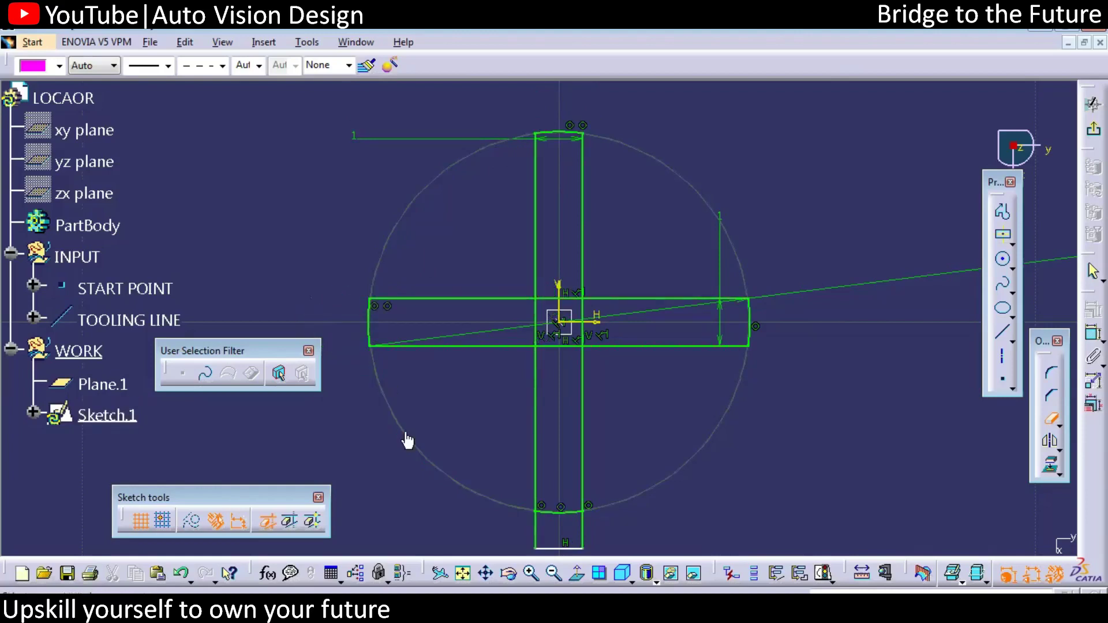
left_click(564, 548)
left_click(582, 528)
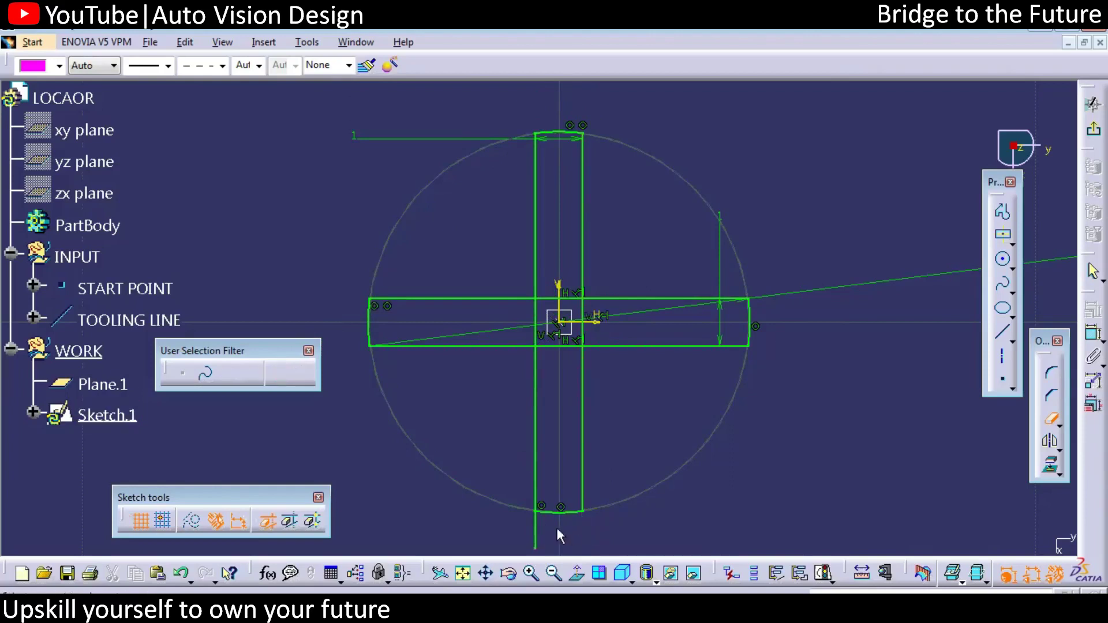
left_click(536, 534)
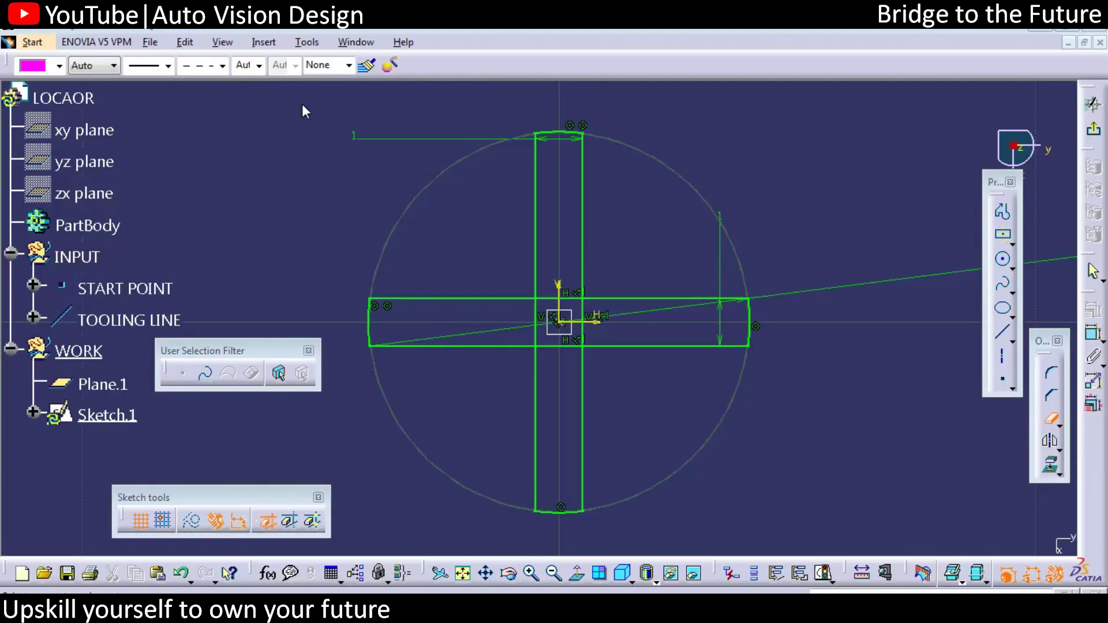
Trim the four inner segments where the bars cross to leave a single cross outline, and exit the sketch.
left_click(565, 299)
left_click(583, 314)
left_click(535, 318)
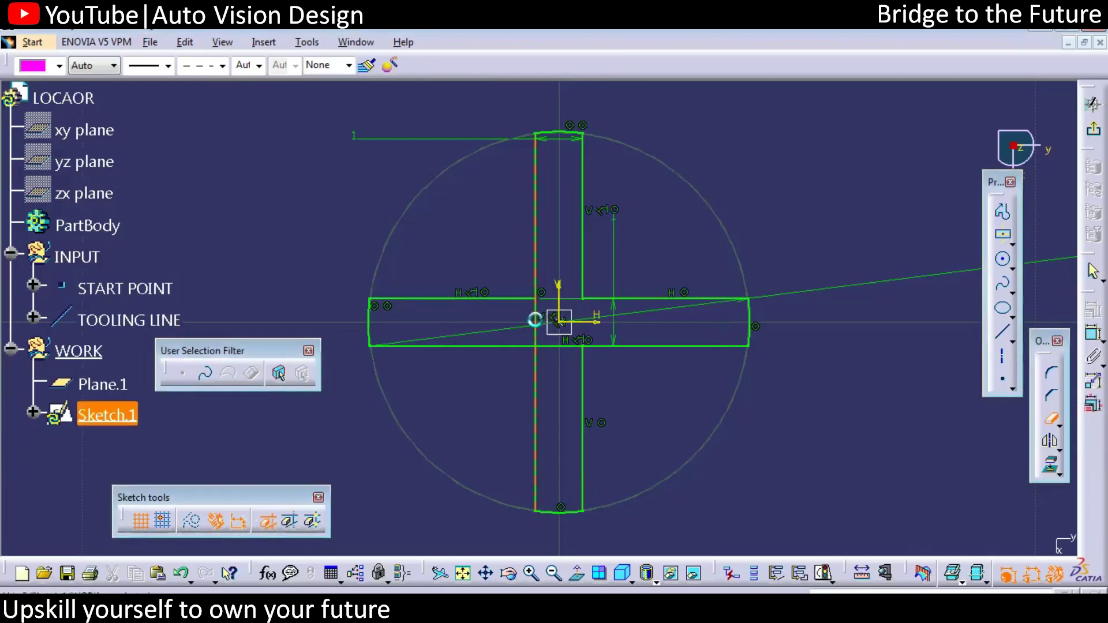
left_click(556, 347)
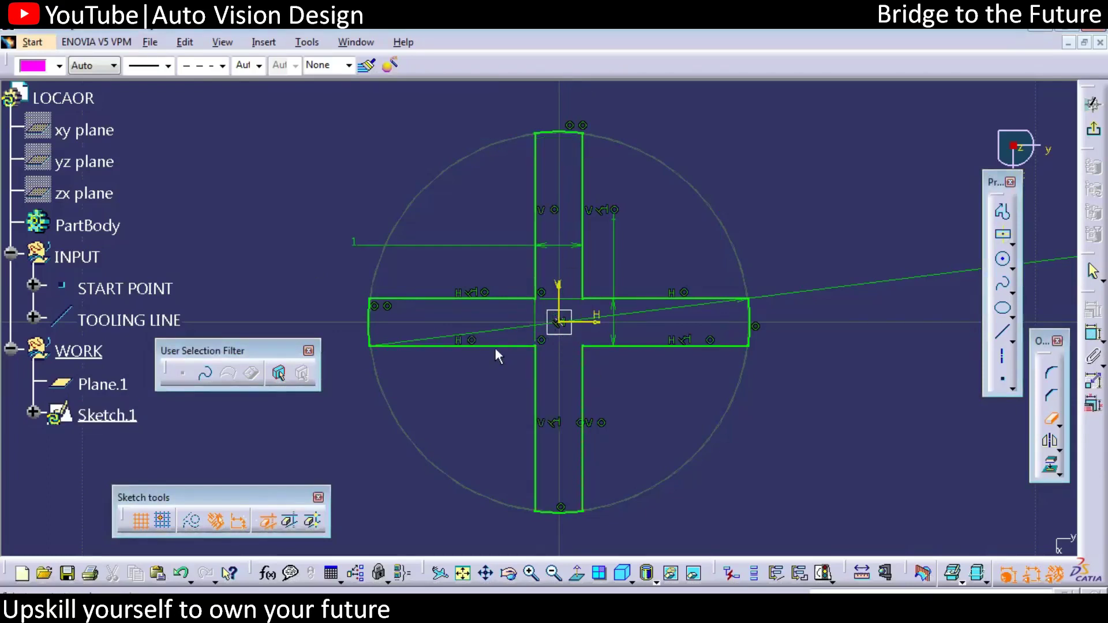
middle_click_drag(682, 283, 634, 442, "ctrl")
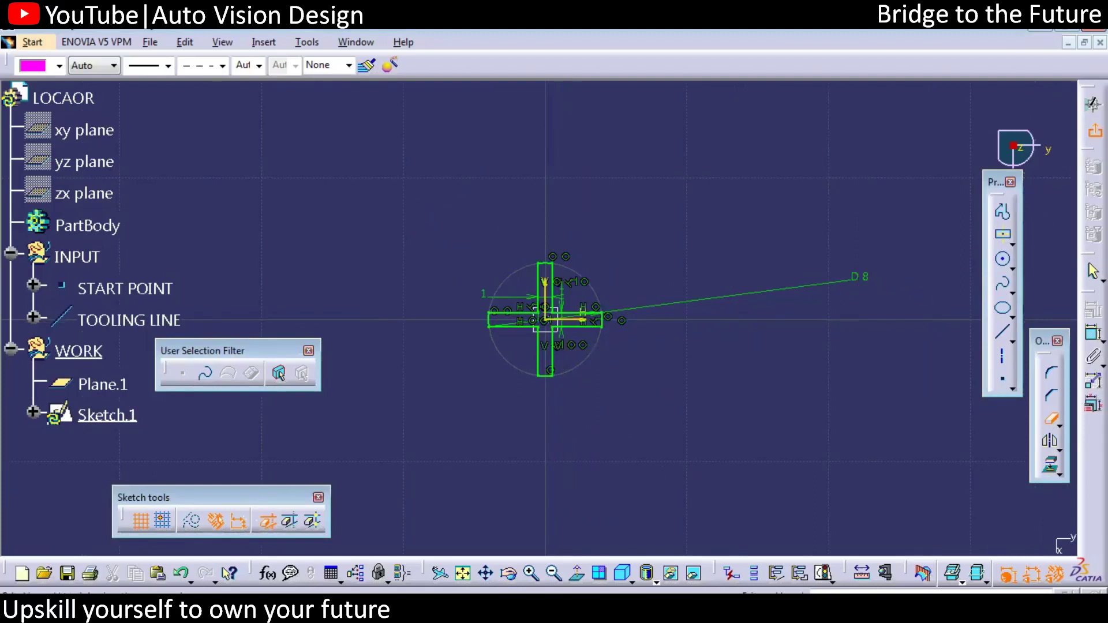
left_click(1094, 128)
middle_click_drag(557, 442, 588, 289, "ctrl")
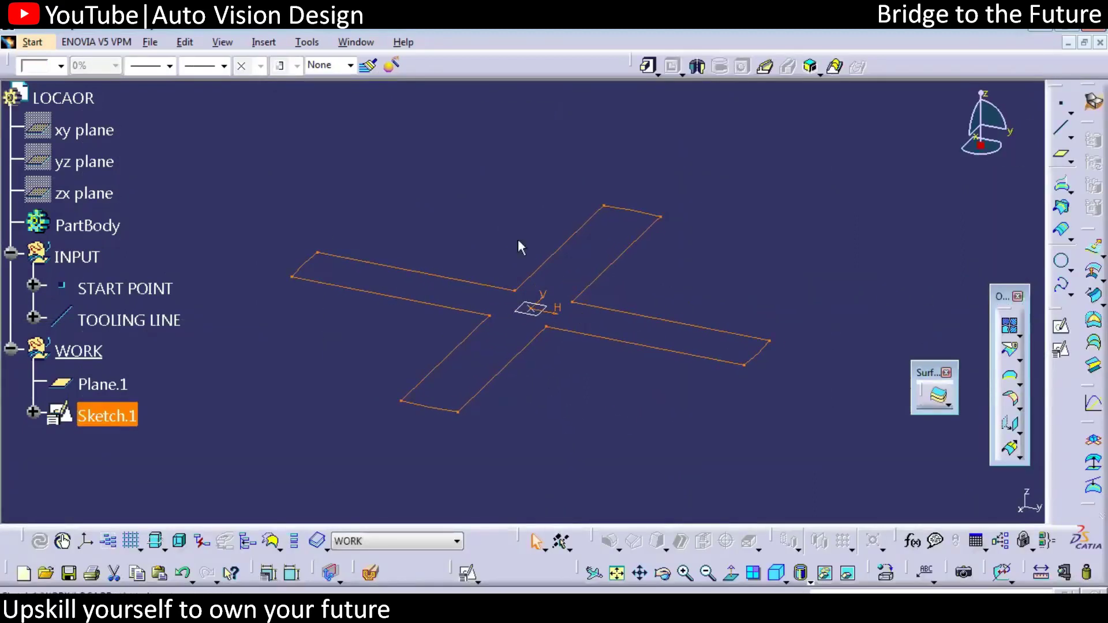
Insert a new body and pad Sketch.1 in it with a length of 10 mm and mirrored extent.
left_click(264, 42)
left_click(272, 79)
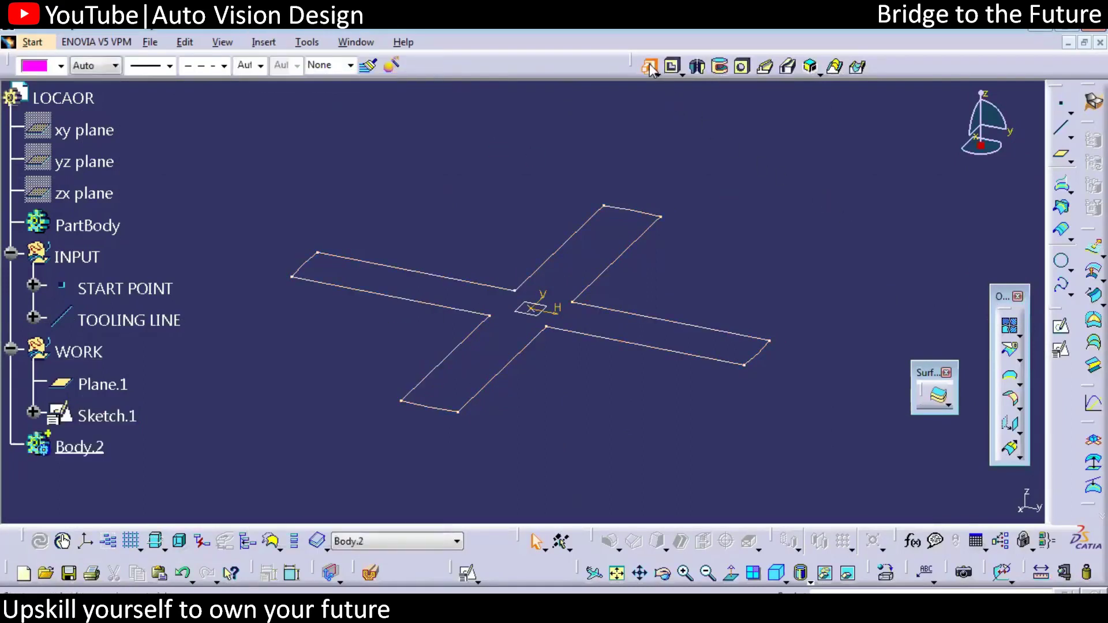
left_click(607, 280)
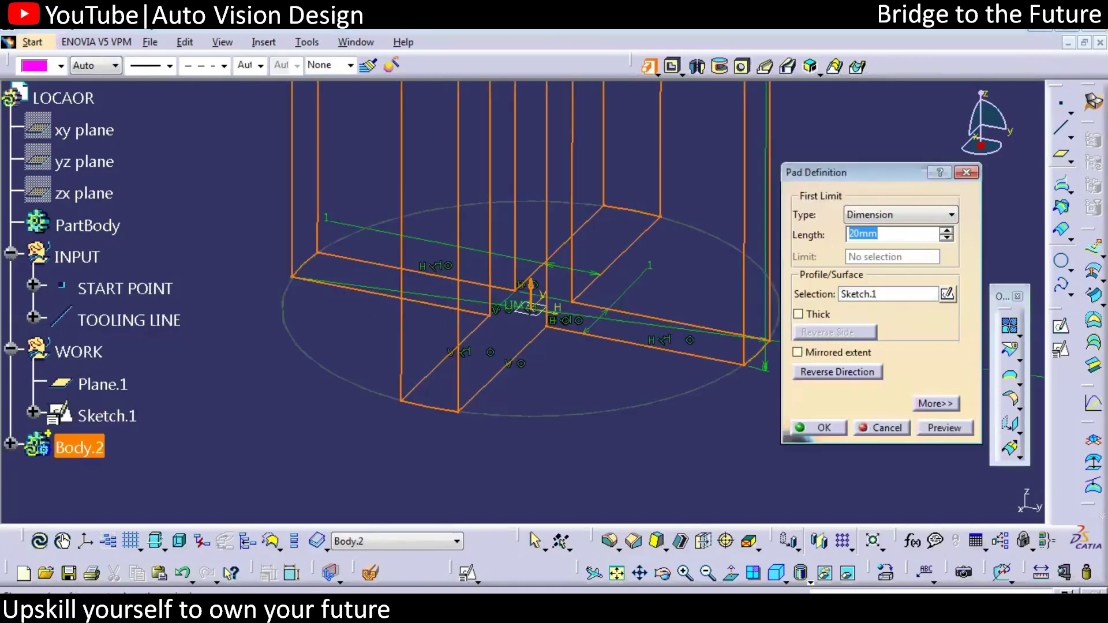
type("10")
left_click(838, 352)
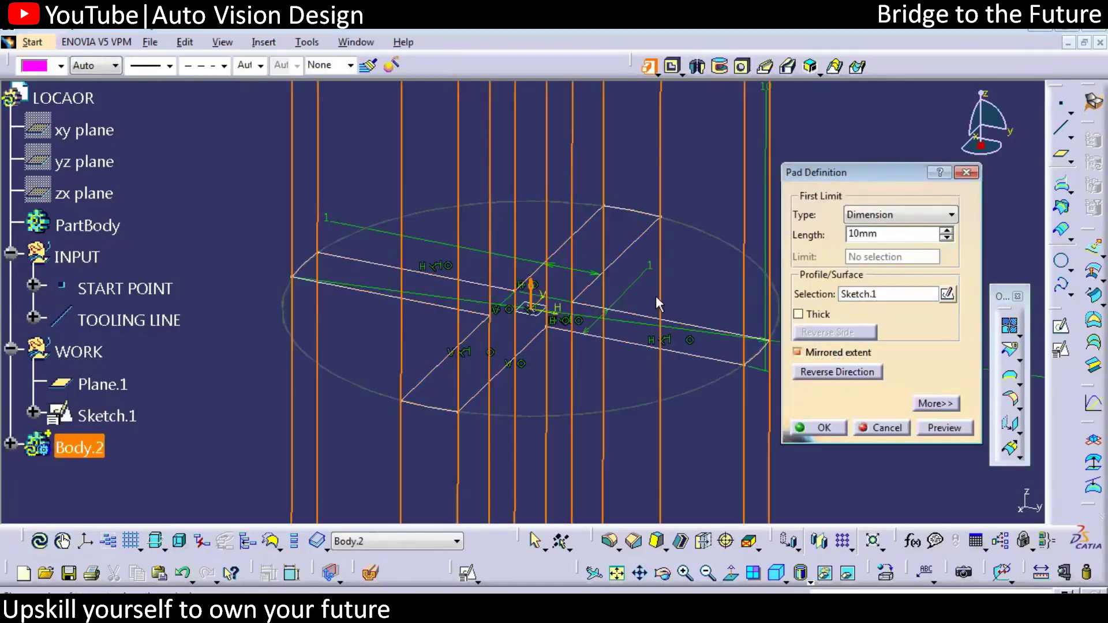
middle_click_drag(656, 296, 794, 438, "ctrl")
key("Return")
mouse_move(657, 289)
middle_mouse_down()
mouse_move(542, 411)
mouse_move(455, 353)
mouse_move(371, 352)
mouse_move(580, 267)
mouse_move(631, 371)
mouse_move(689, 326)
middle_mouse_up()
left_click(10, 443)
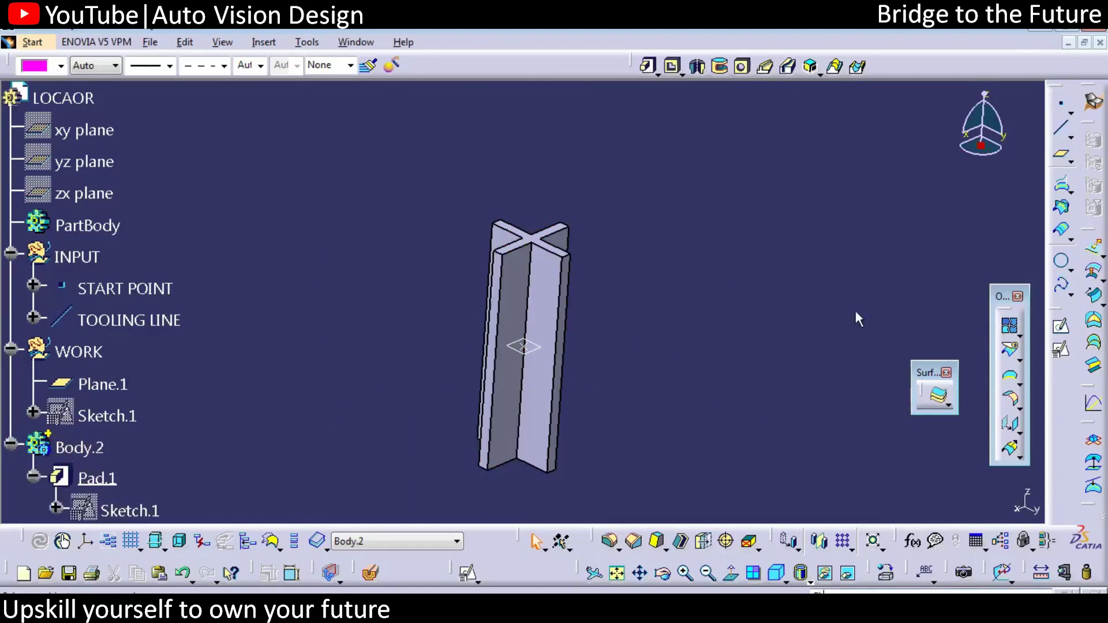
Start a constant-angle draft on Pad.1 and select all twelve side faces of the cross as the faces to draft.
middle_click_drag(781, 435, 577, 297)
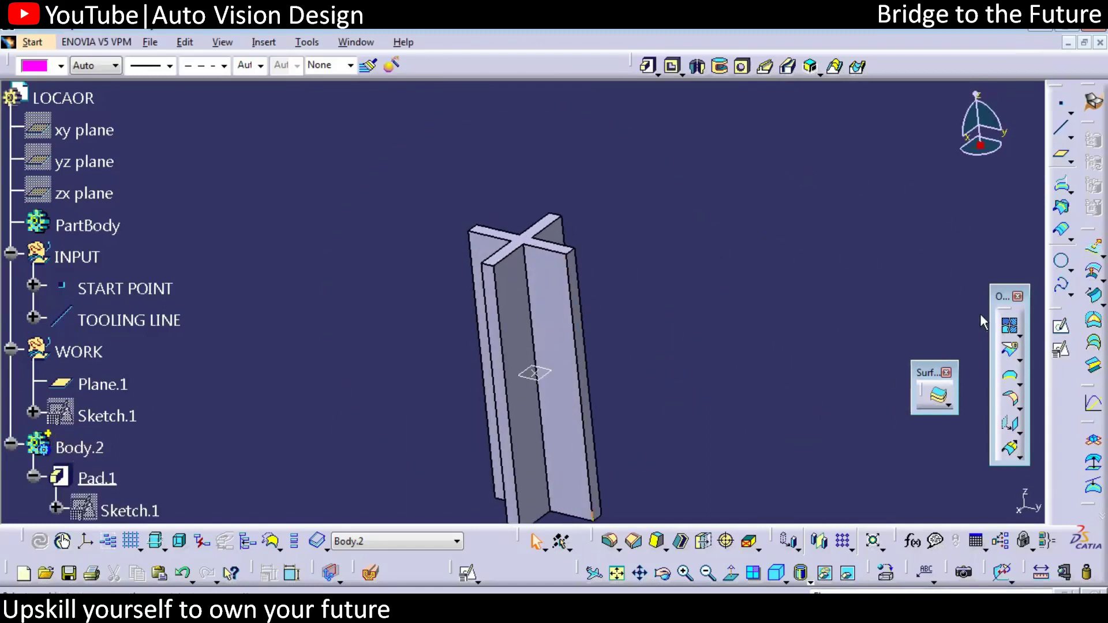
left_click(658, 541)
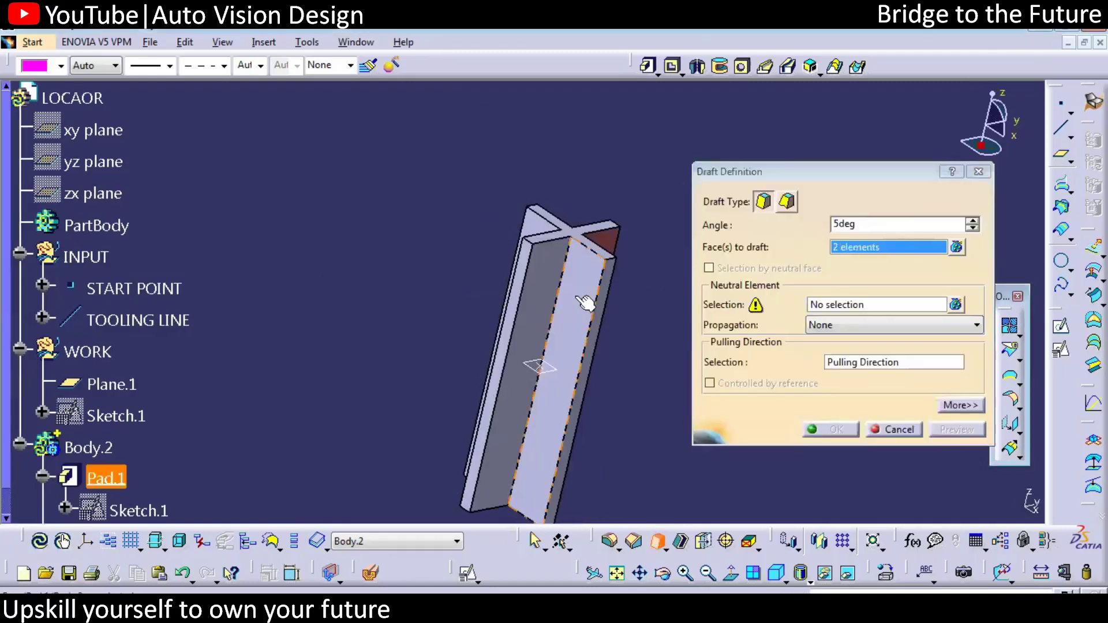
middle_click_drag(646, 430, 556, 296)
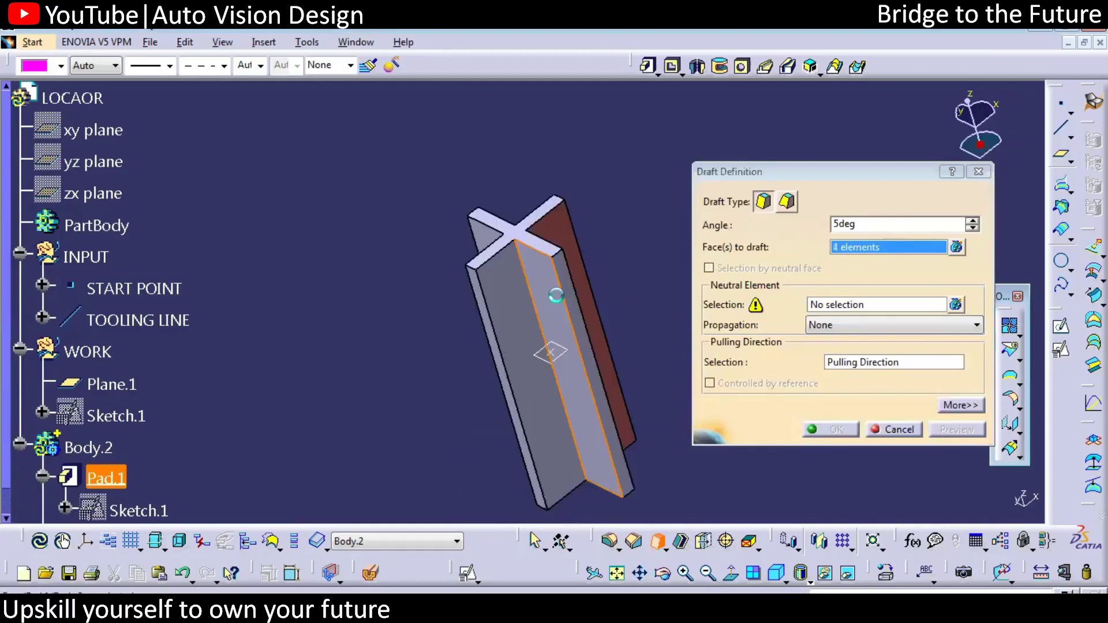
left_click(556, 295)
left_click(508, 315)
middle_click_drag(650, 368, 531, 303)
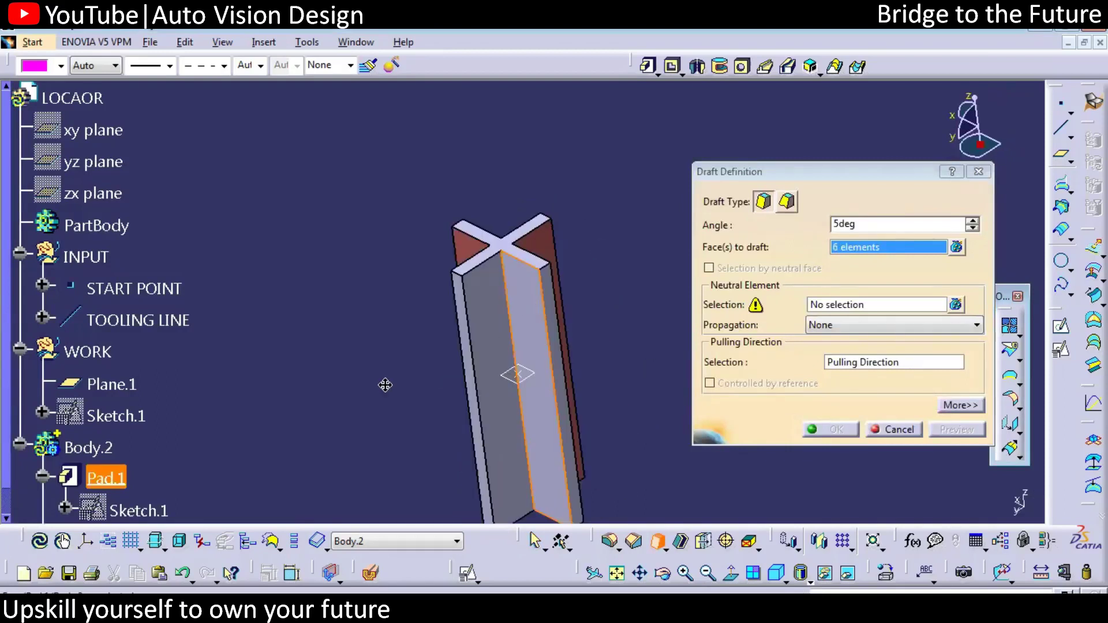
left_click(536, 383)
middle_click_drag(385, 384, 494, 306)
left_click(425, 268)
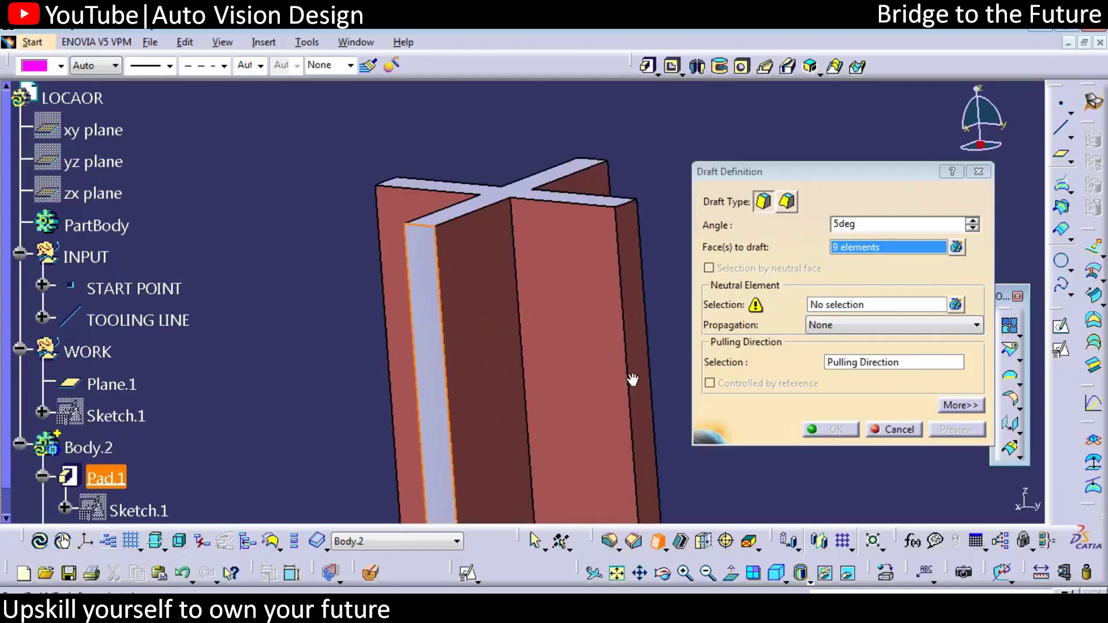
middle_click_drag(634, 378, 284, 347)
middle_click_drag(445, 359, 415, 290)
left_click(414, 290)
left_click(508, 259)
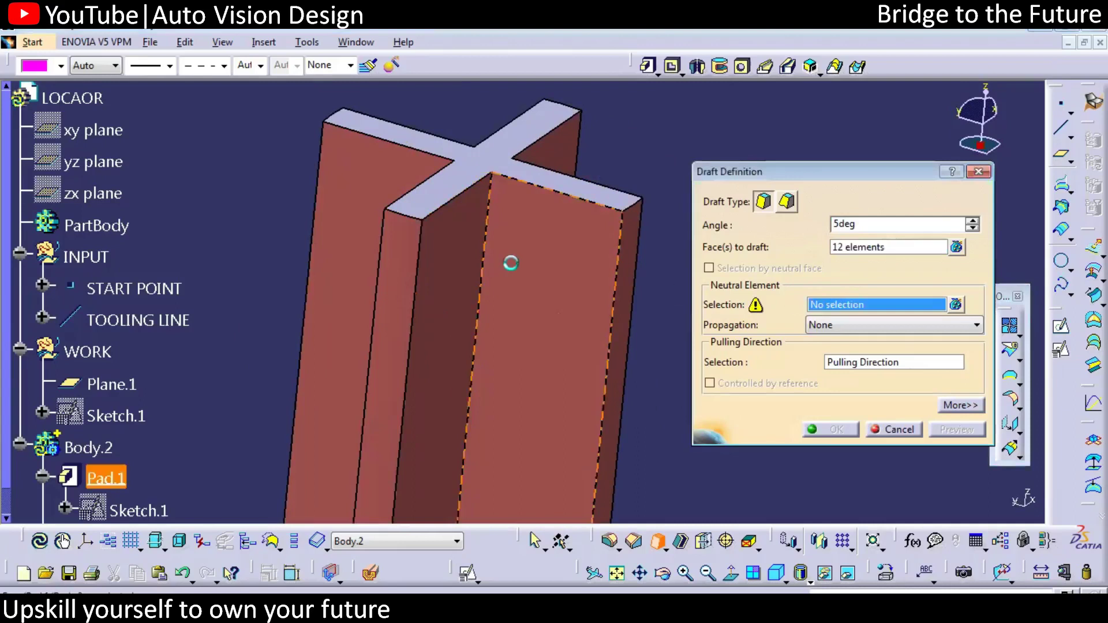
Set Plane.1 as the draft's neutral element and TOOLING LINE as its pulling direction.
middle_click_drag(507, 260, 472, 399)
left_click(497, 387)
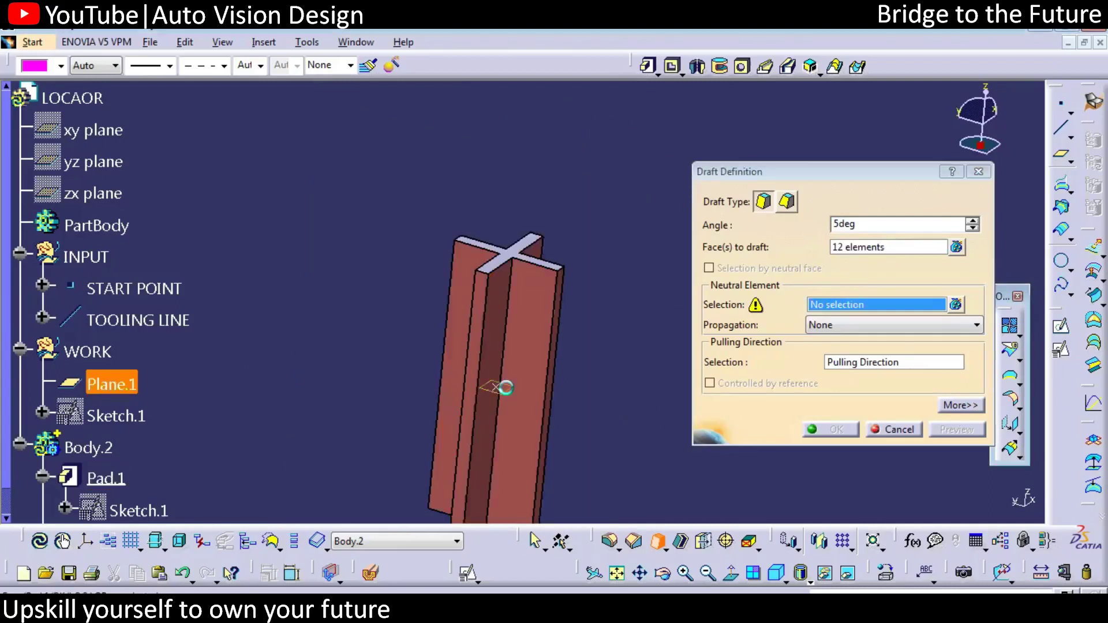
left_click(887, 356)
middle_click_drag(508, 320, 537, 186)
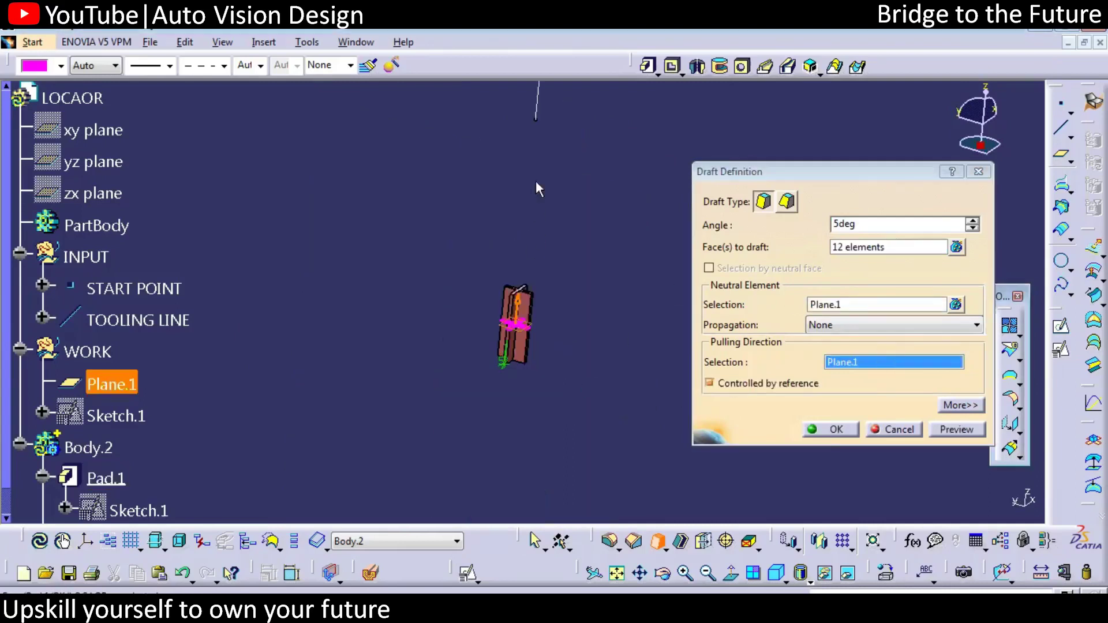
middle_click_drag(540, 303, 578, 271)
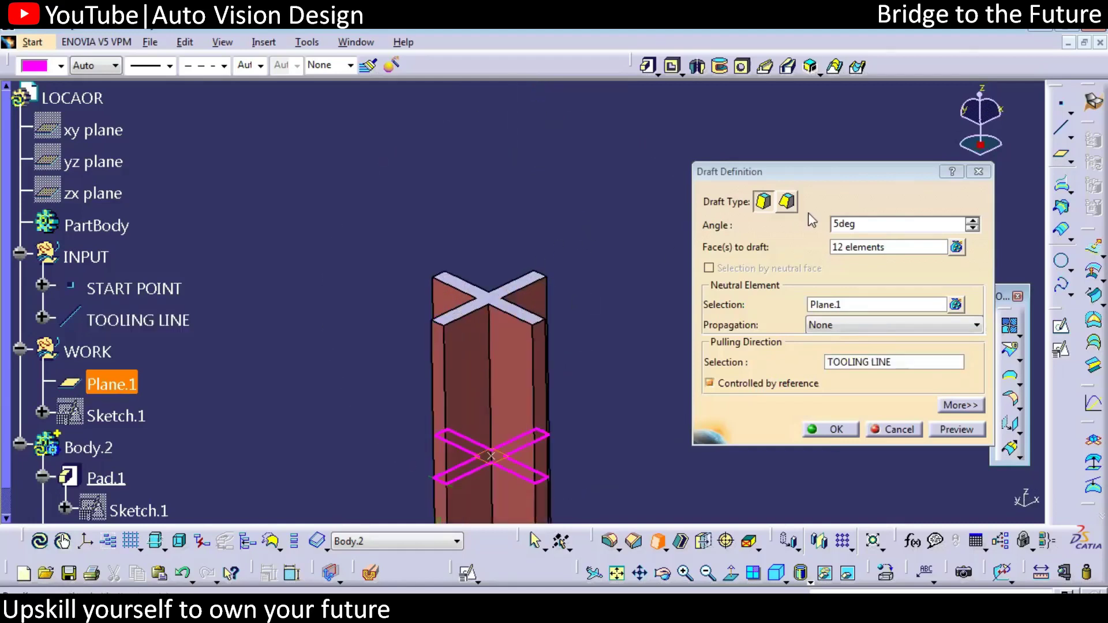
Set the draft angle to 0.5 deg, preview it and apply the draft.
double_click(836, 225)
type("0.5")
left_click(946, 430)
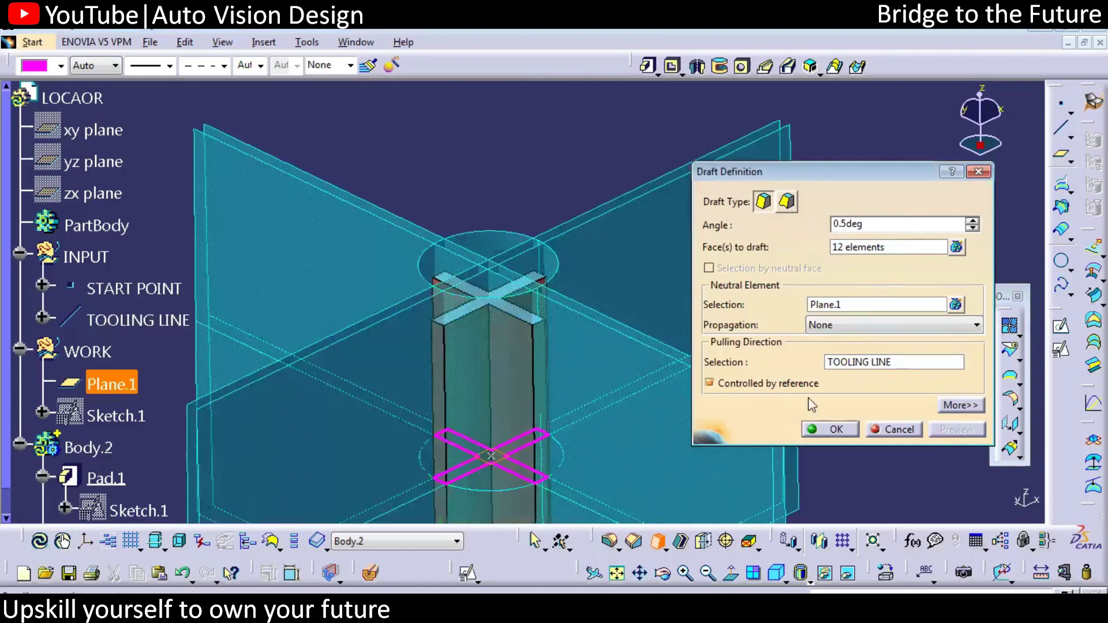
middle_click_drag(494, 361, 584, 180)
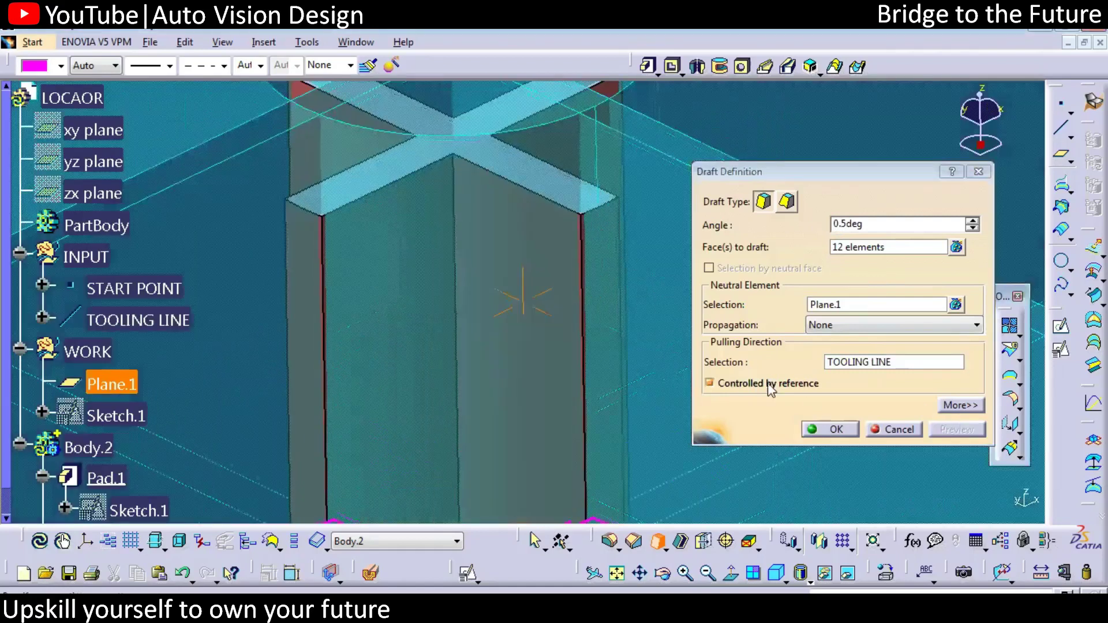
left_click(822, 428)
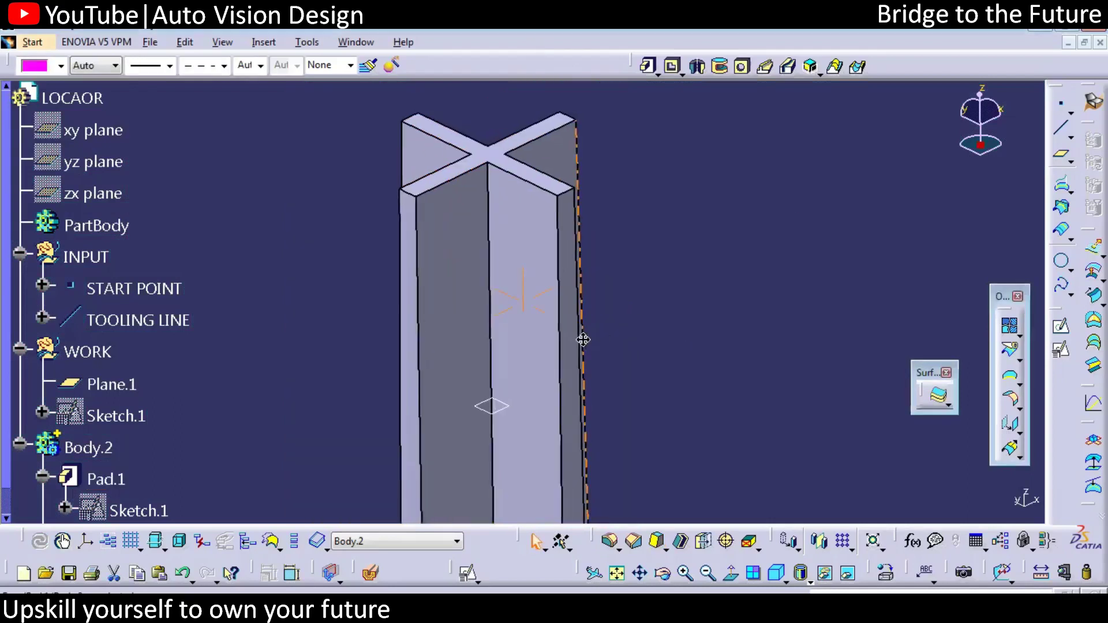
Start a chamfer in Body.2 on the four outer end edges of the cross's top face.
left_click(70, 445)
right_click(70, 445)
left_click(147, 229)
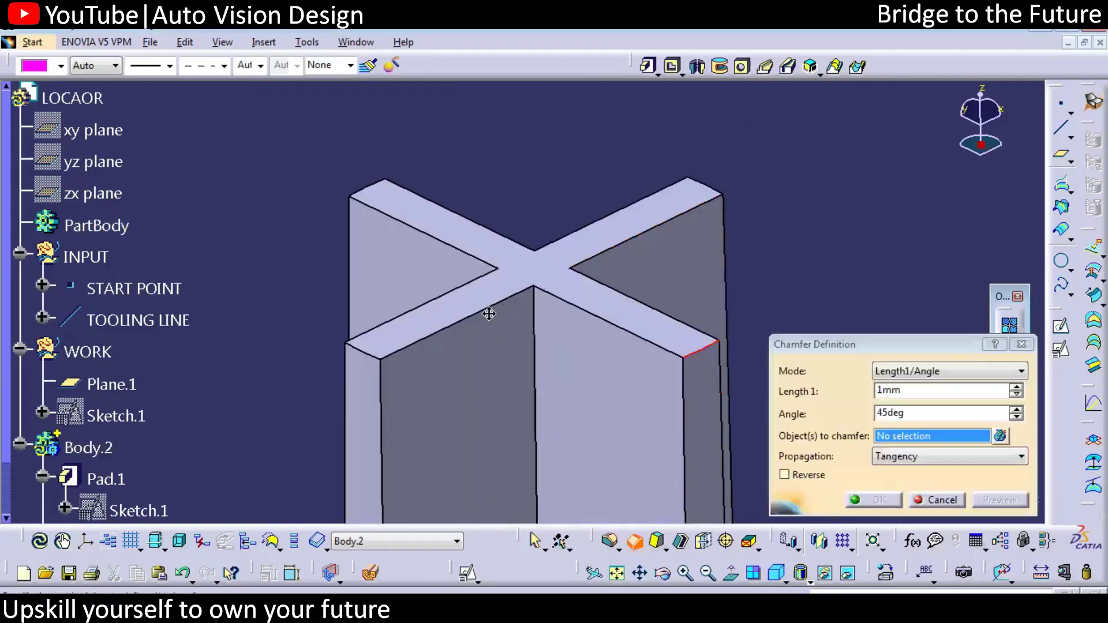
left_click(697, 350)
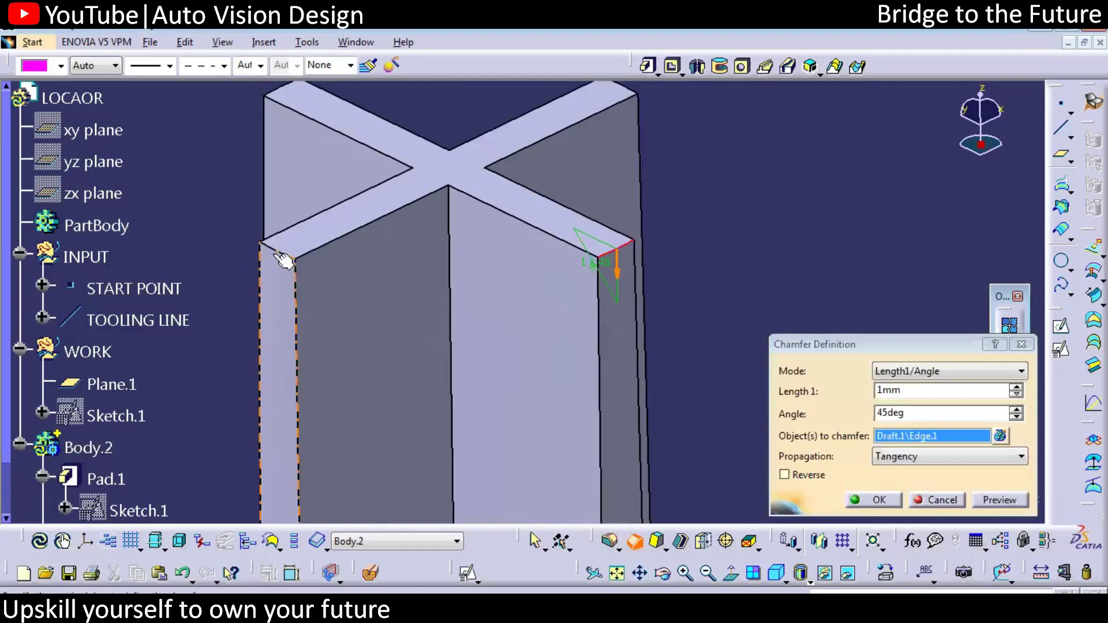
left_click(285, 160)
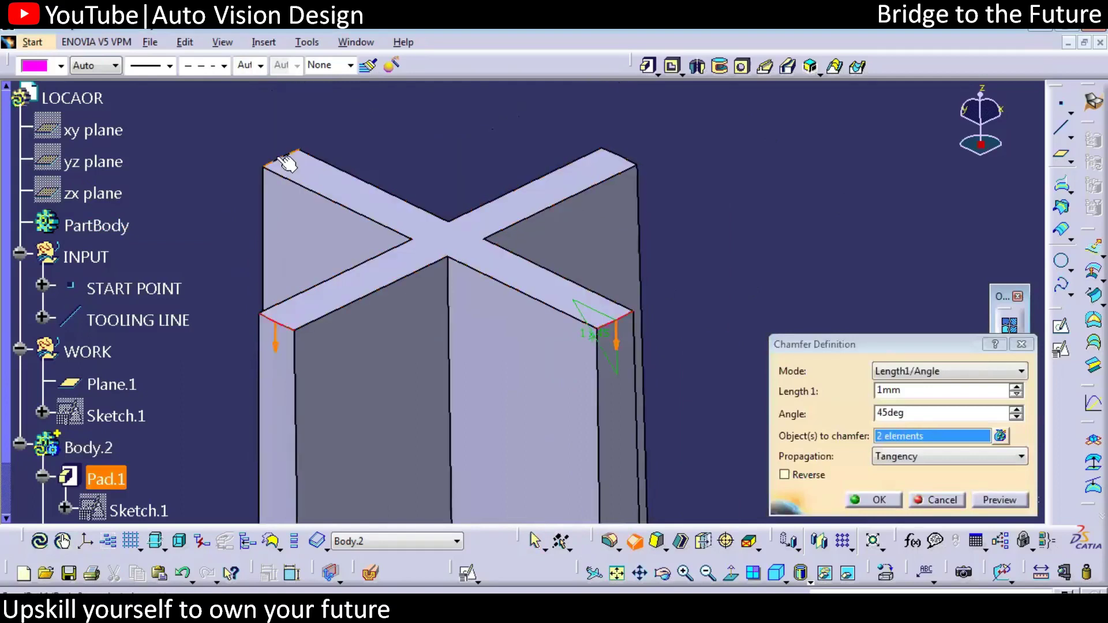
left_click(626, 158)
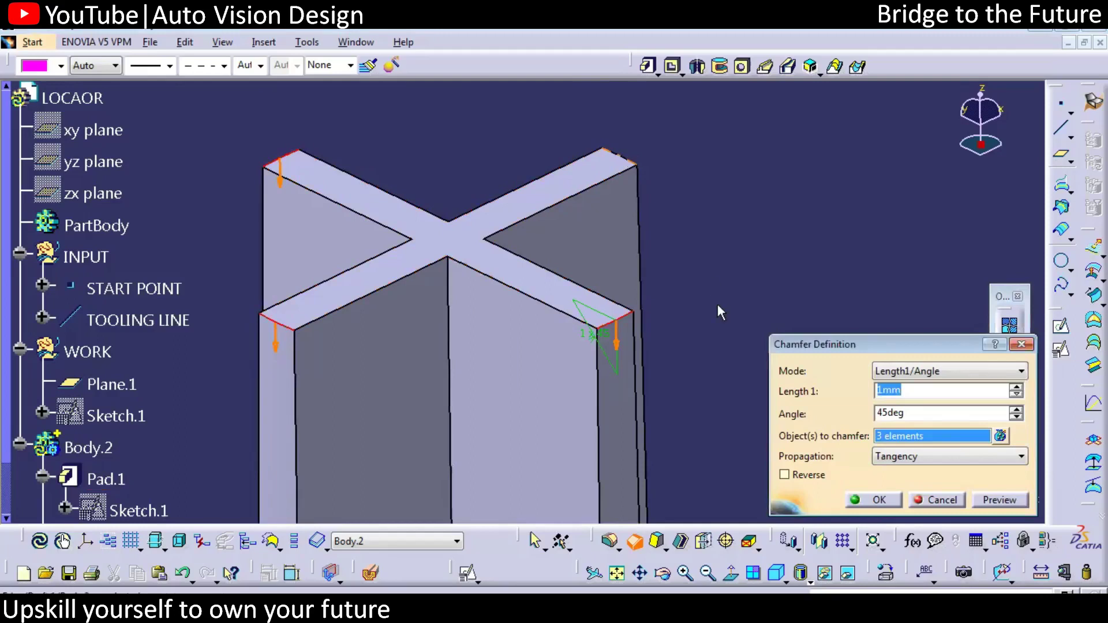
Set the chamfer to a length of 5 mm and an angle of 15 deg, and apply it.
left_click_drag(925, 417, 826, 418)
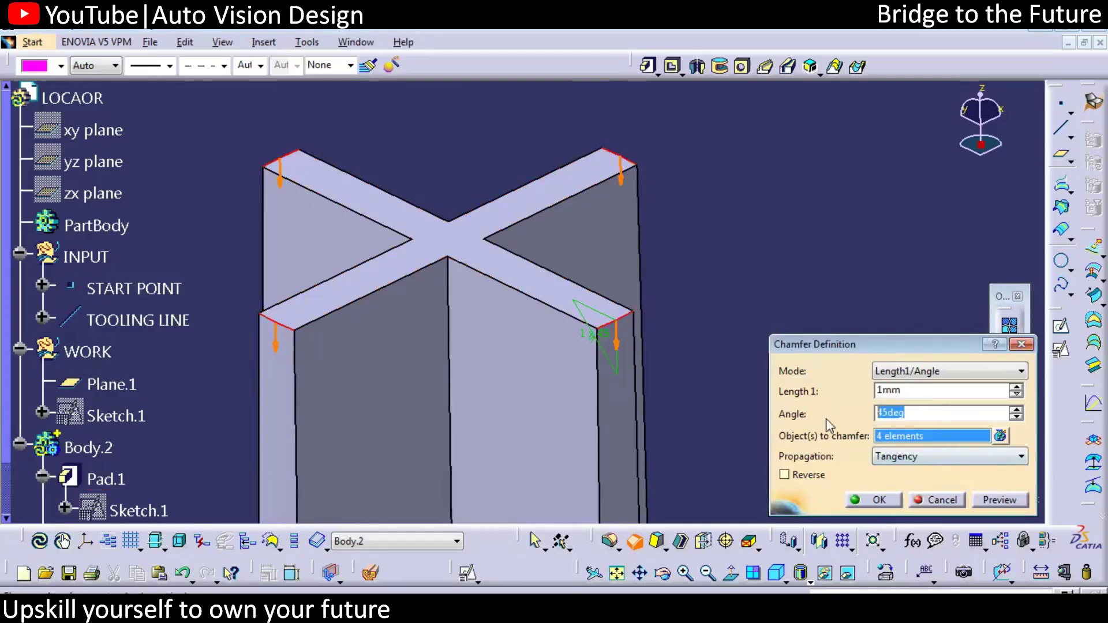
left_click_drag(915, 390, 795, 395)
type("5")
left_click_drag(958, 416, 783, 418)
type("15")
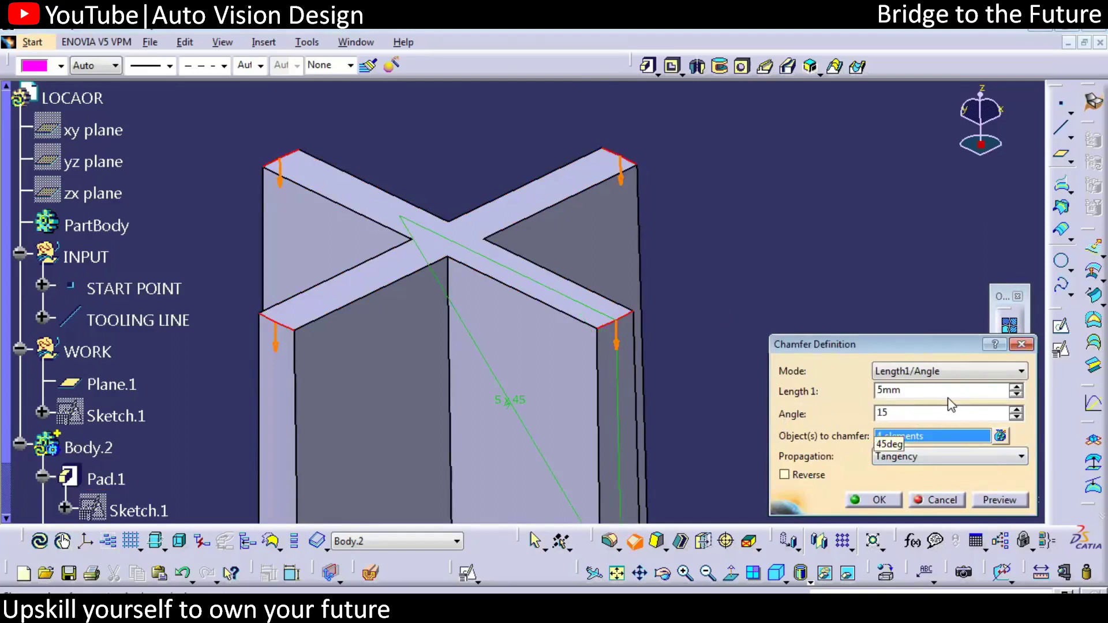
key("Return")
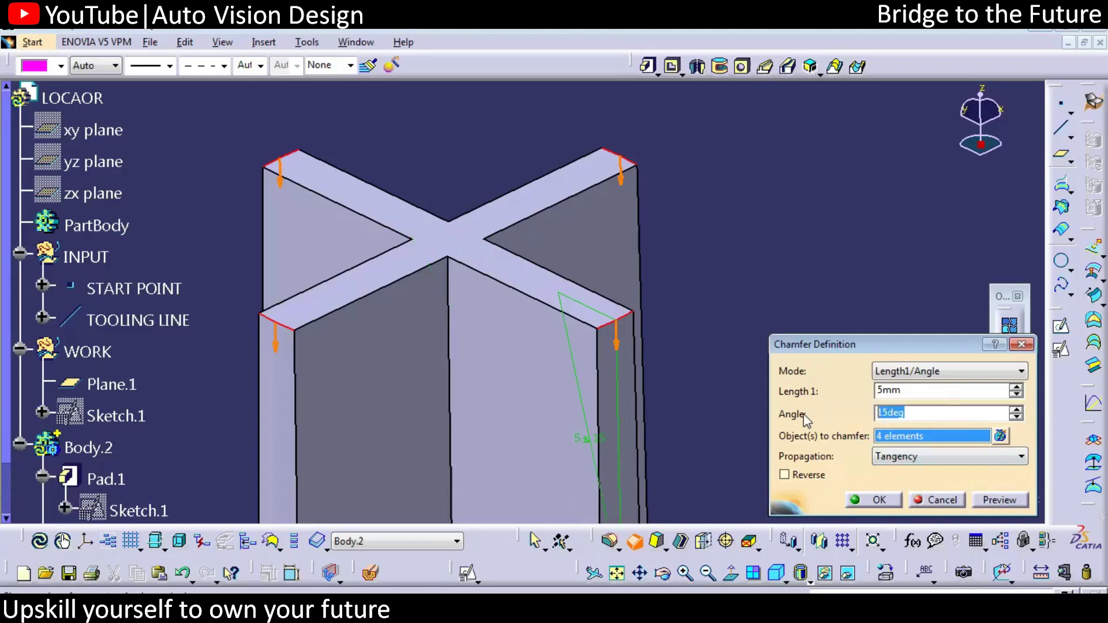
middle_click_drag(746, 323, 699, 356)
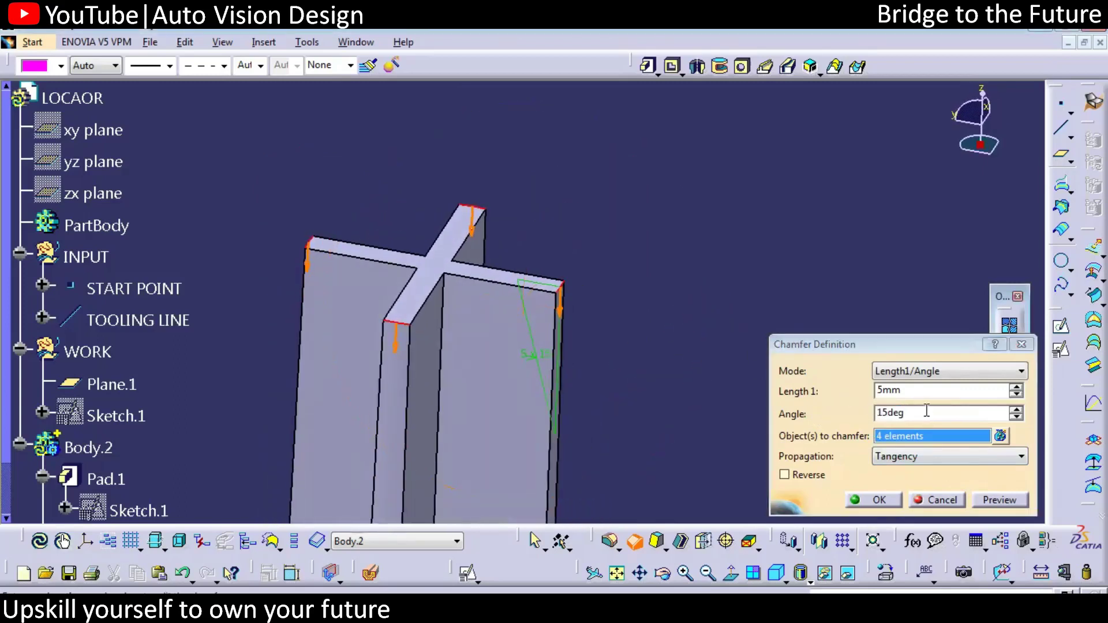
left_click(872, 500)
Fillet the lower chamfer edges on the outer ends of the cross arms with a 5 mm radius.
middle_click_drag(781, 281, 594, 373)
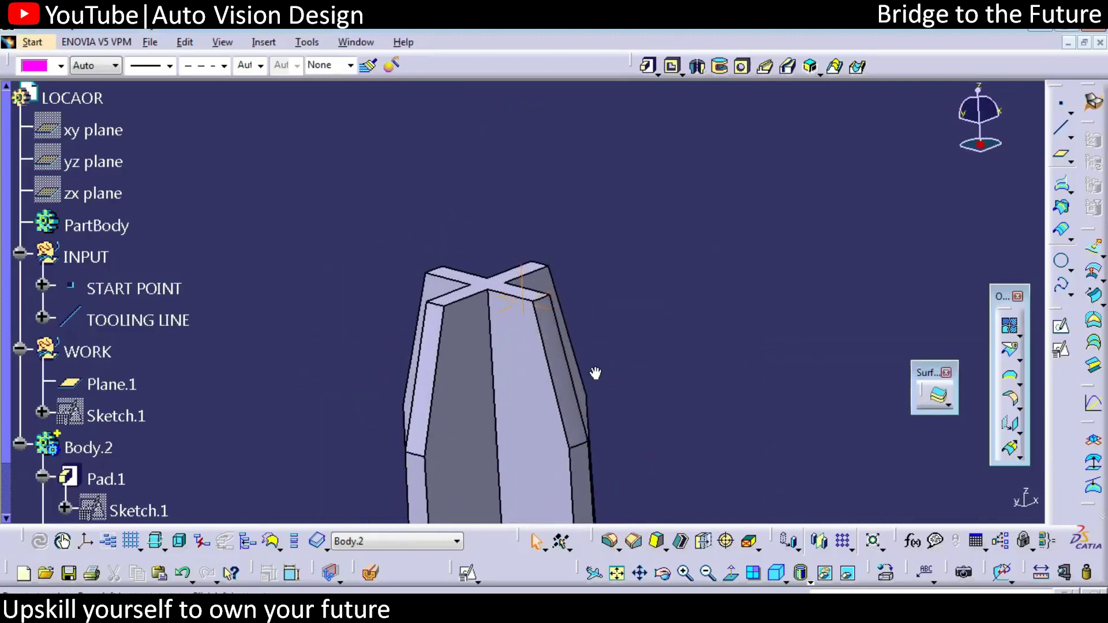
left_click(611, 541)
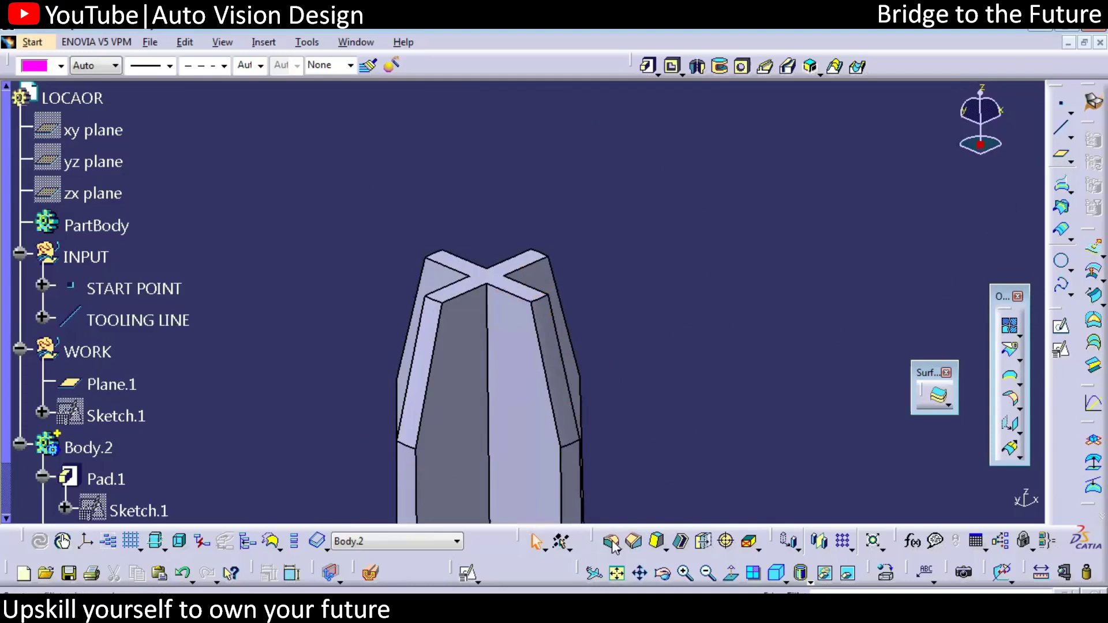
left_click(427, 449)
middle_click_drag(396, 410, 436, 436)
left_click(428, 411)
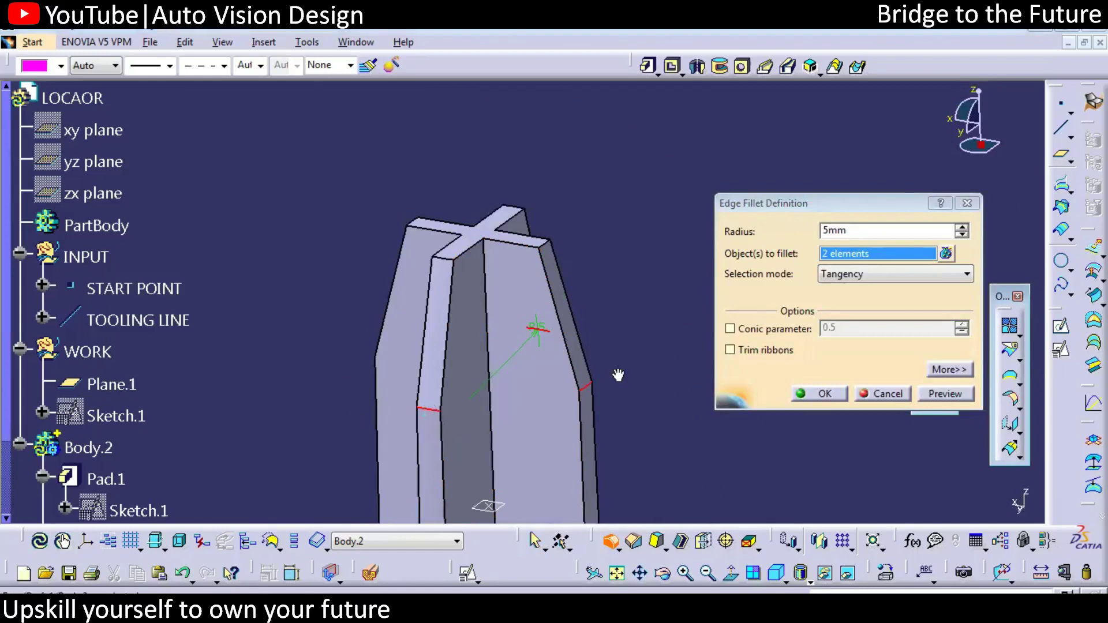
middle_click_drag(531, 324, 532, 371)
left_click(509, 362)
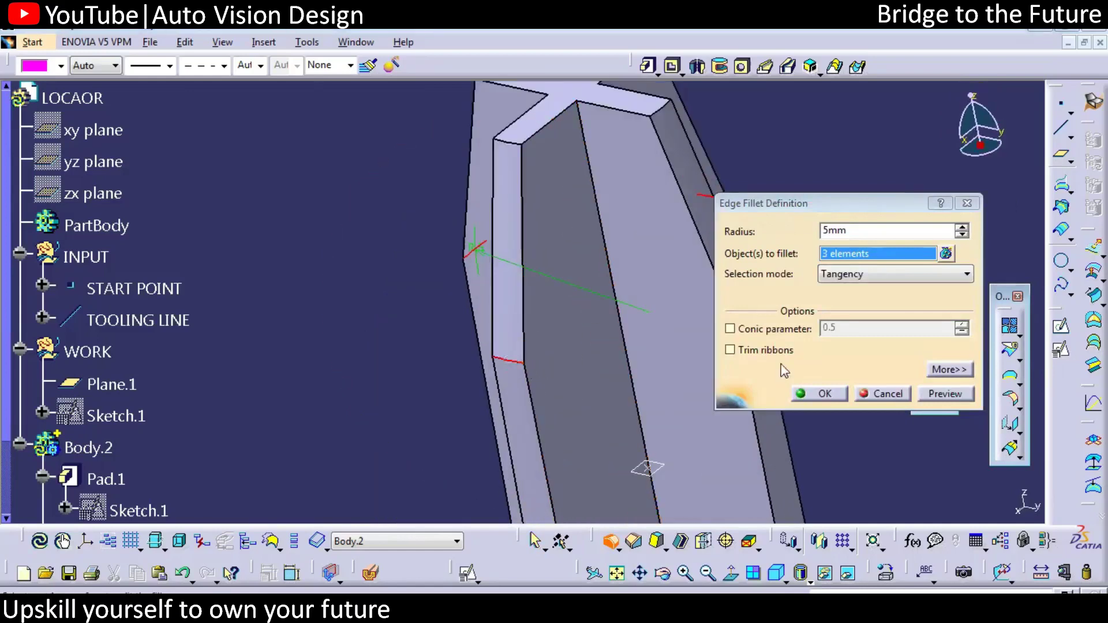
left_click(821, 394)
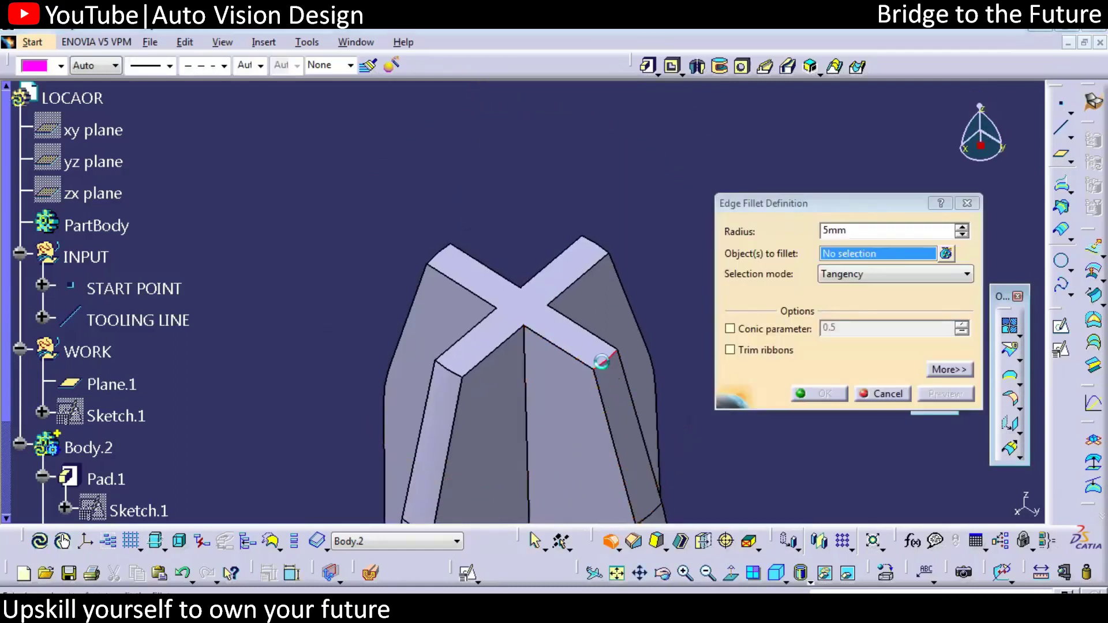
Fillet the four outer end edges of the cross's top face with a 1 mm radius.
left_click(601, 362)
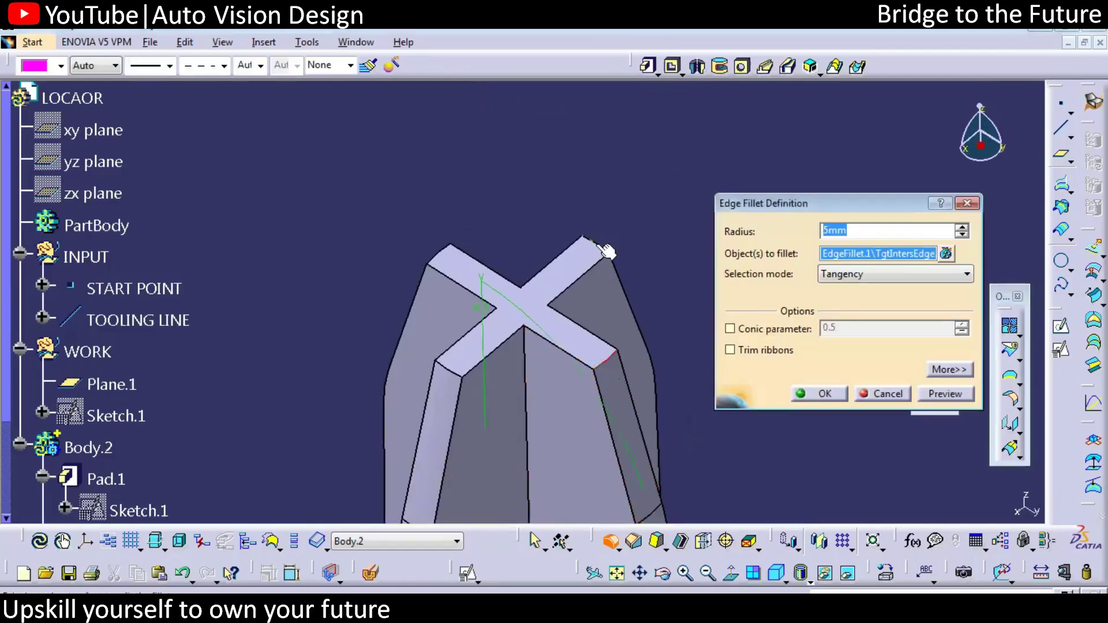
left_click(605, 250)
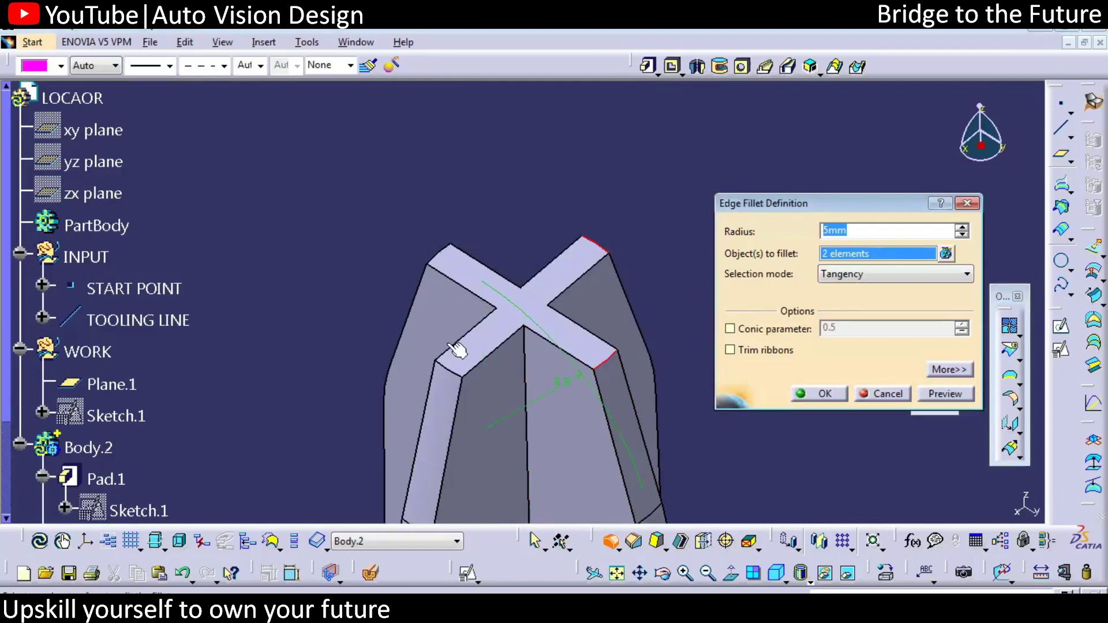
left_click(459, 378)
type("1")
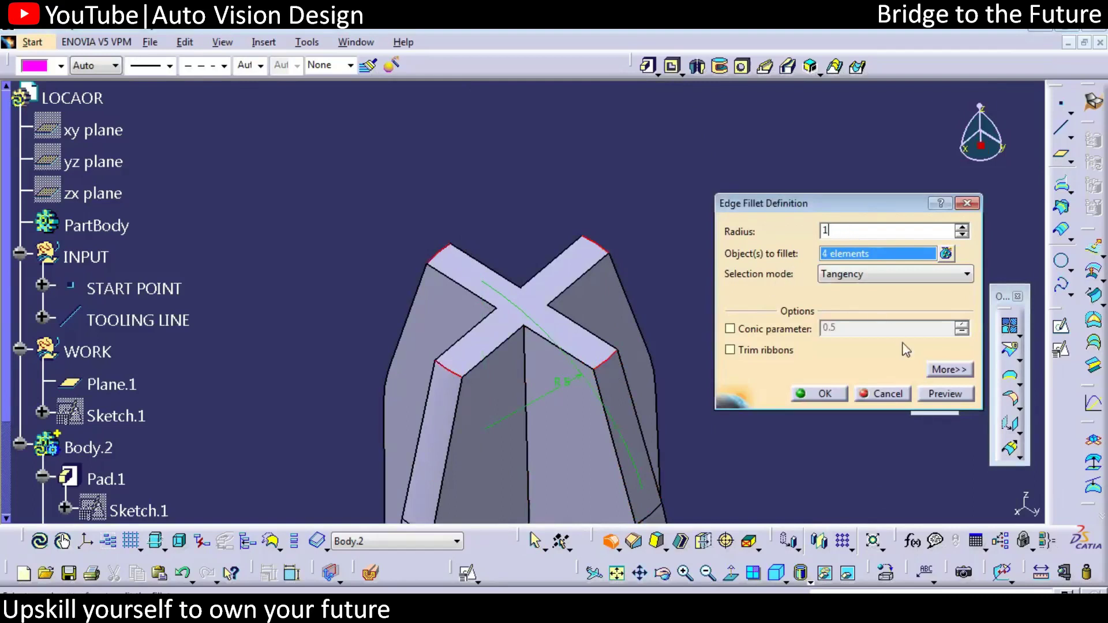
left_click(941, 394)
left_click(820, 393)
Fillet the four long inner corner edges where the cross arms meet with a 0.3 mm radius.
middle_click_drag(750, 323, 910, 335)
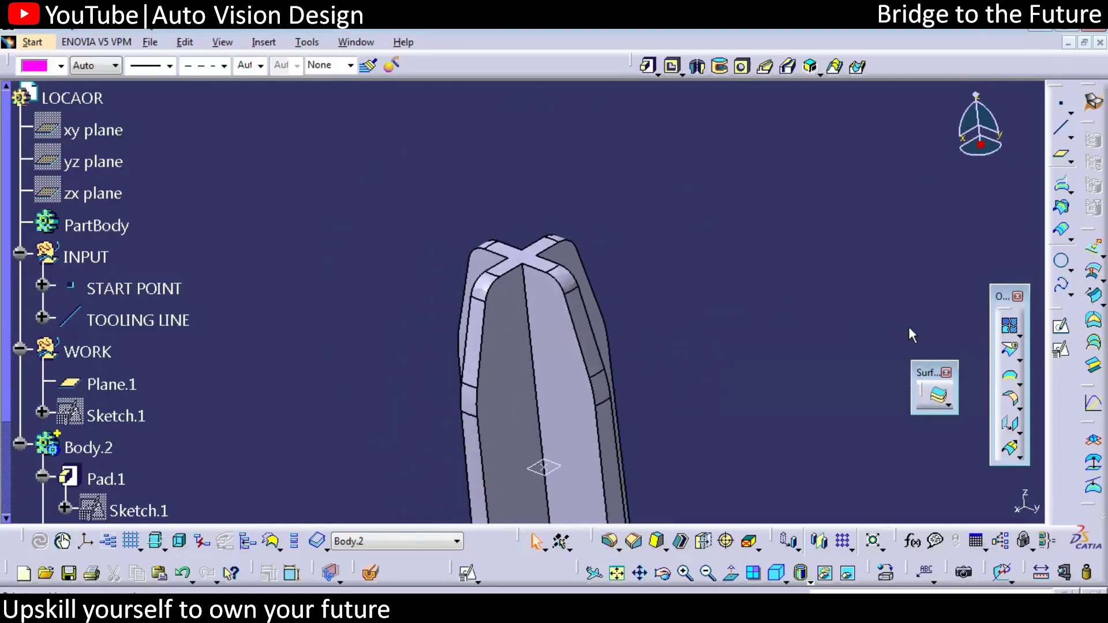
left_click(610, 541)
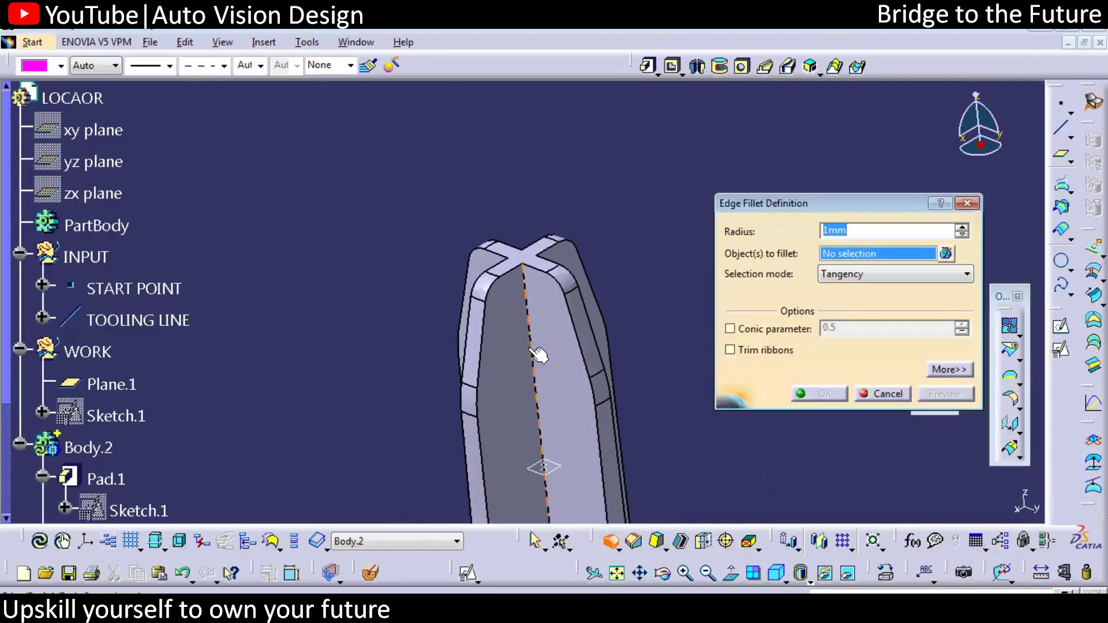
left_click(527, 374)
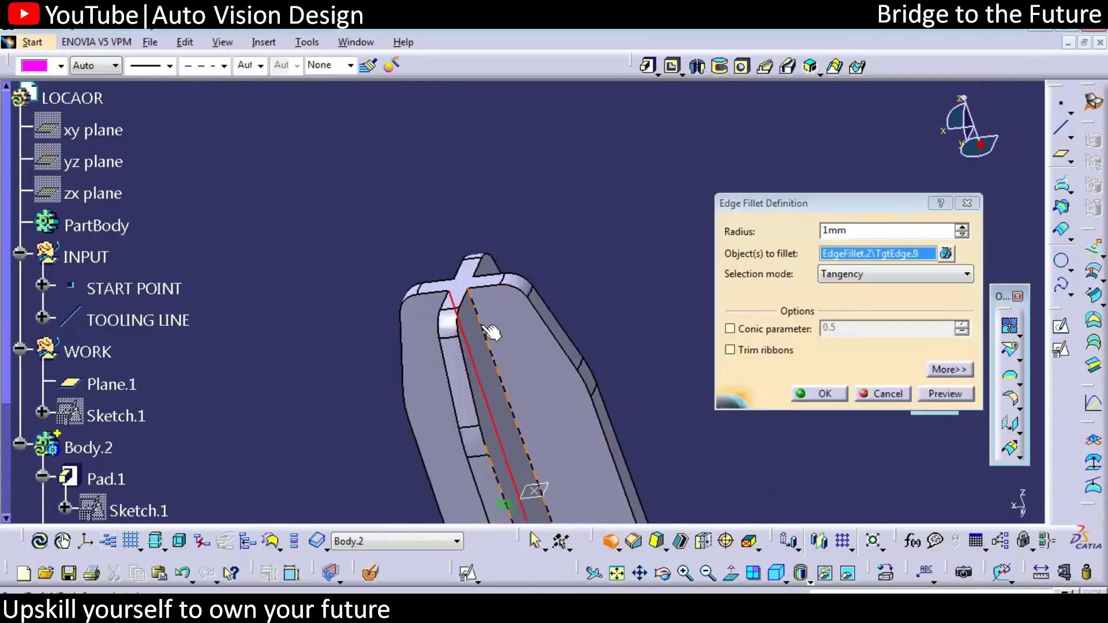
left_click(481, 325)
middle_click_drag(412, 406, 509, 377)
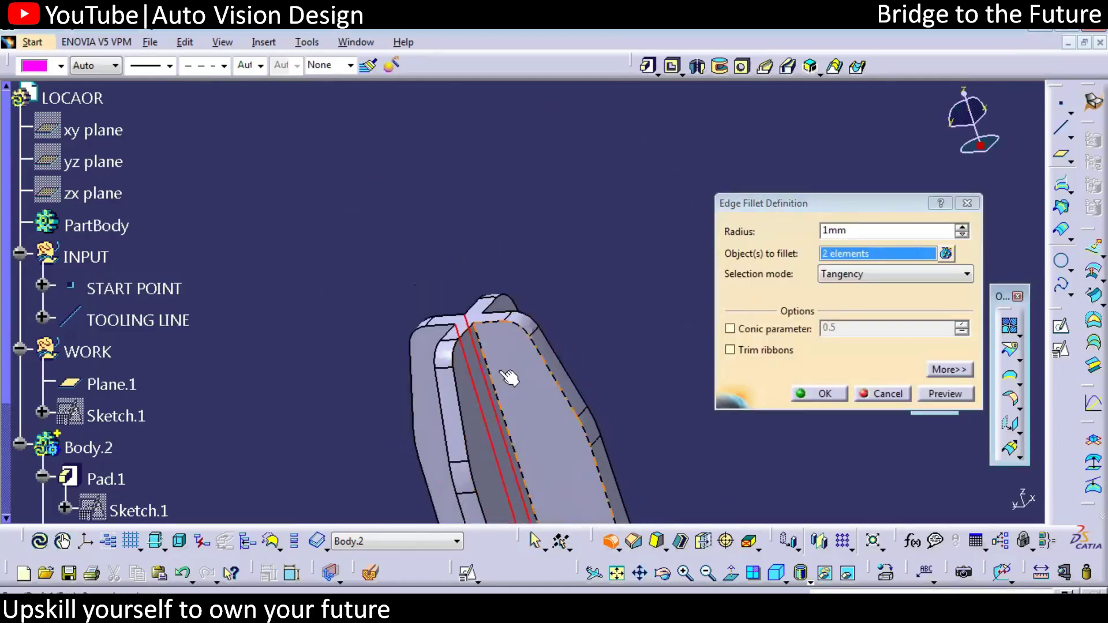
left_click(482, 351)
middle_click_drag(399, 412, 564, 314)
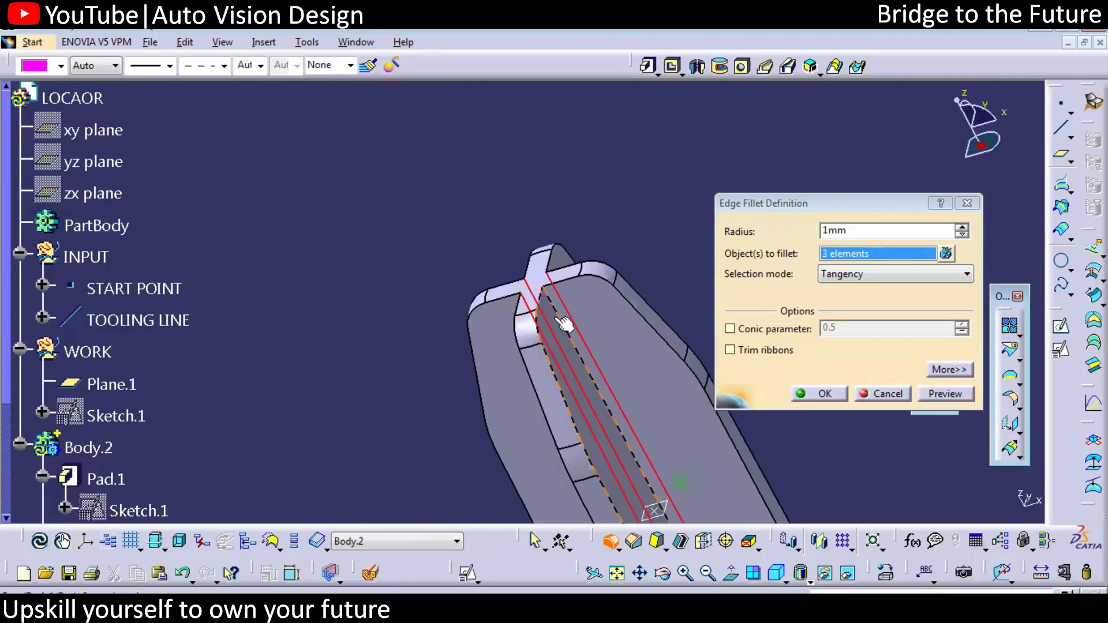
left_click(562, 314)
type(".3")
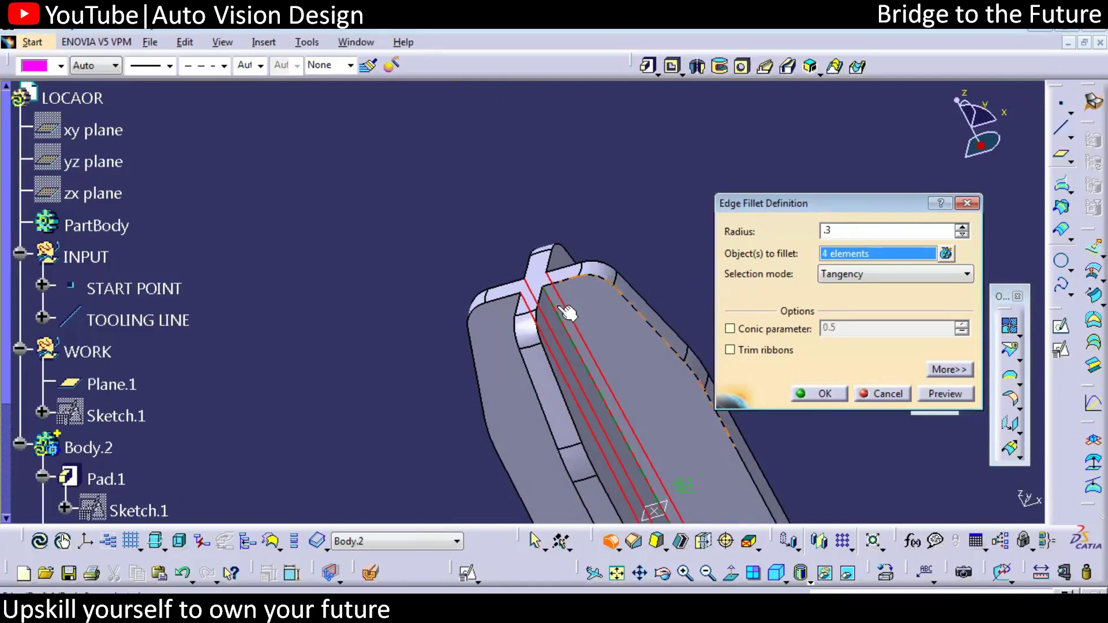
key("Return")
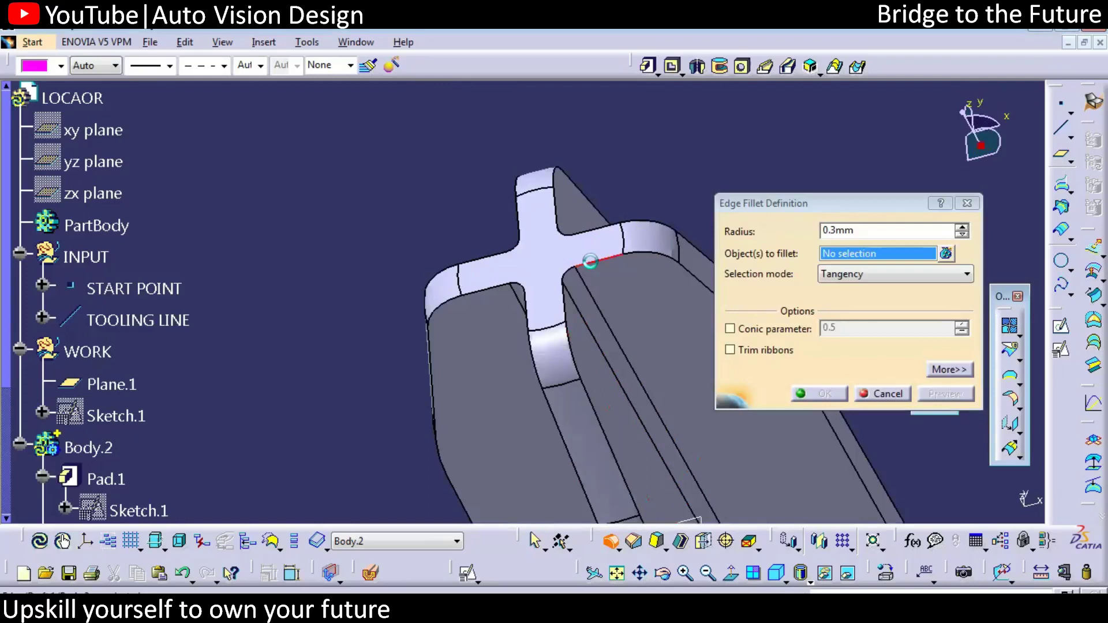
Fillet the four tangent outline edge chains along the cross arms' side faces, starting at the end face, with a 0.3 mm radius.
left_click(590, 261)
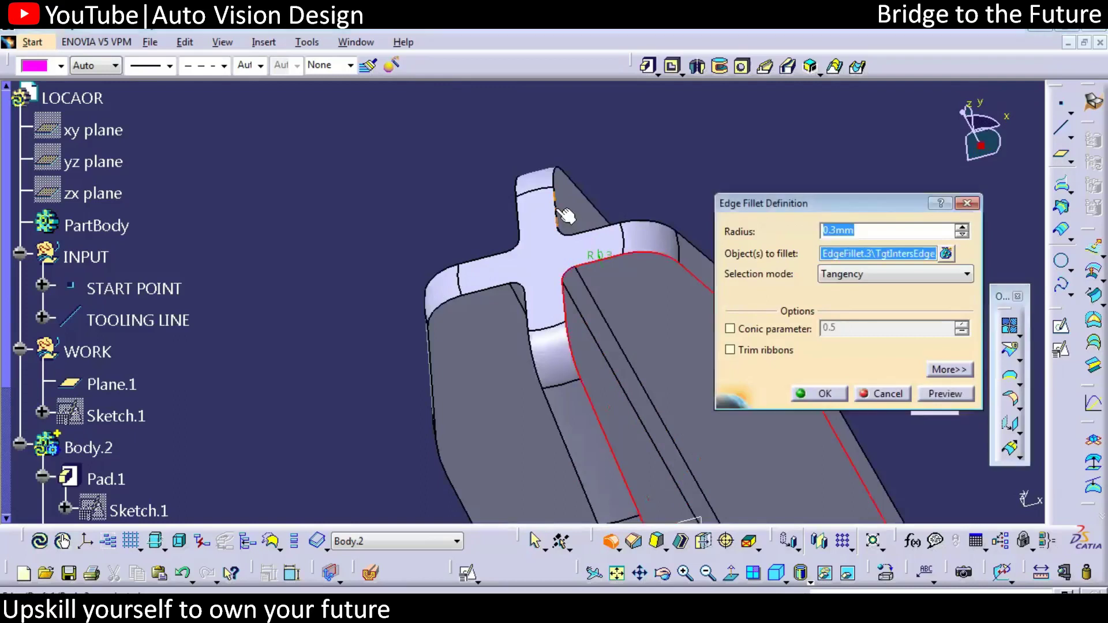
left_click(557, 209)
left_click(488, 295)
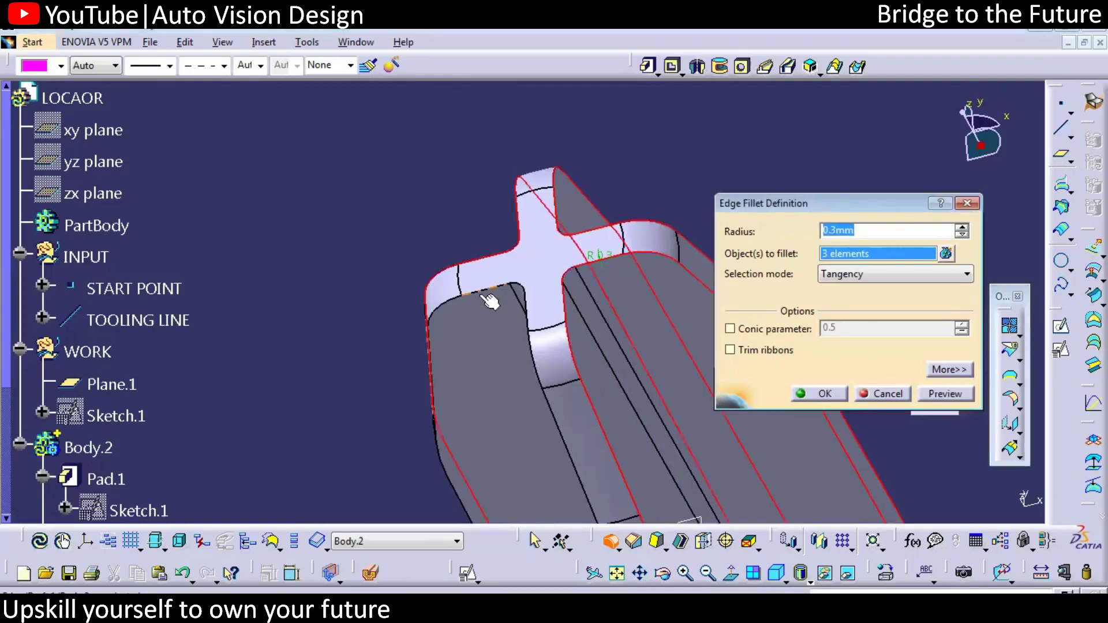
left_click(487, 291)
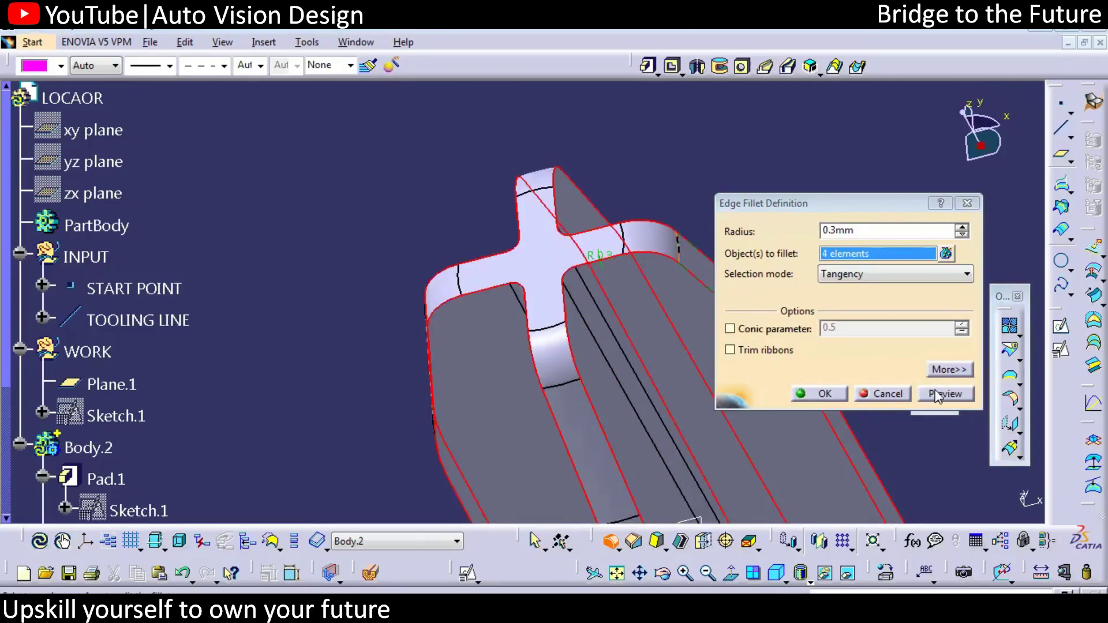
left_click(830, 396)
middle_click_drag(745, 223, 642, 257)
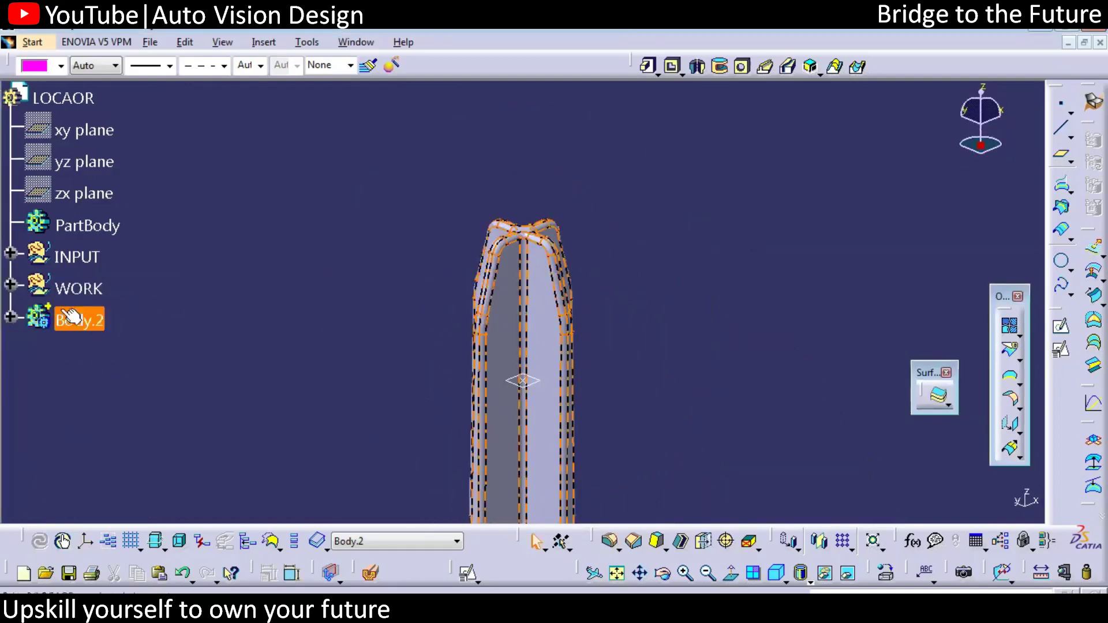
Define Body.2 as the in-work object.
right_click(61, 315)
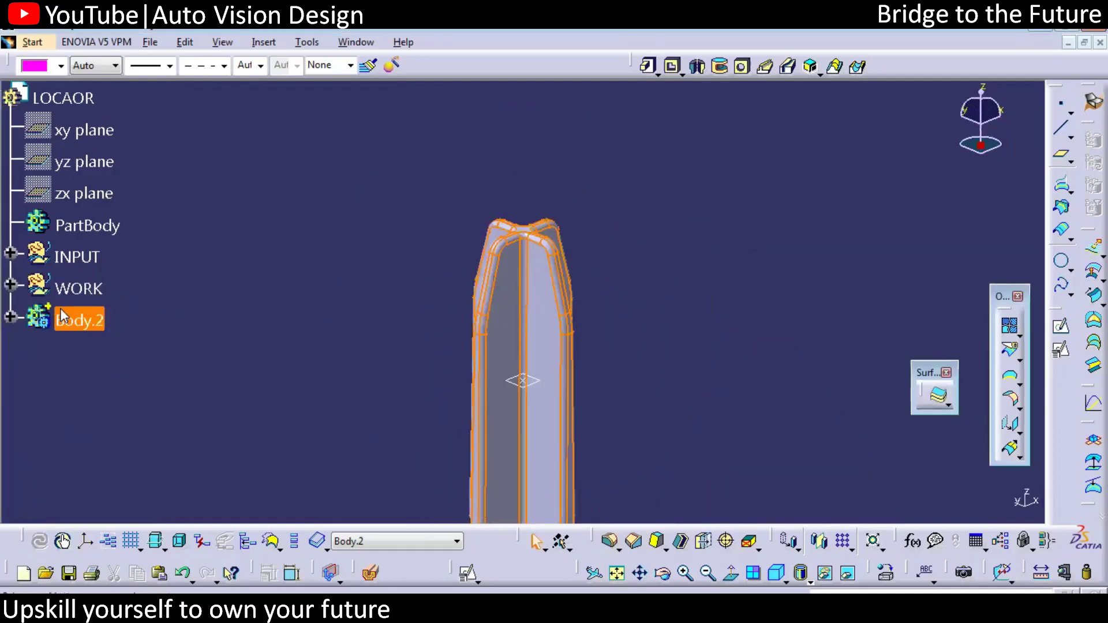
left_click(131, 390)
middle_click_drag(404, 346, 571, 355)
middle_click_drag(642, 401, 700, 314)
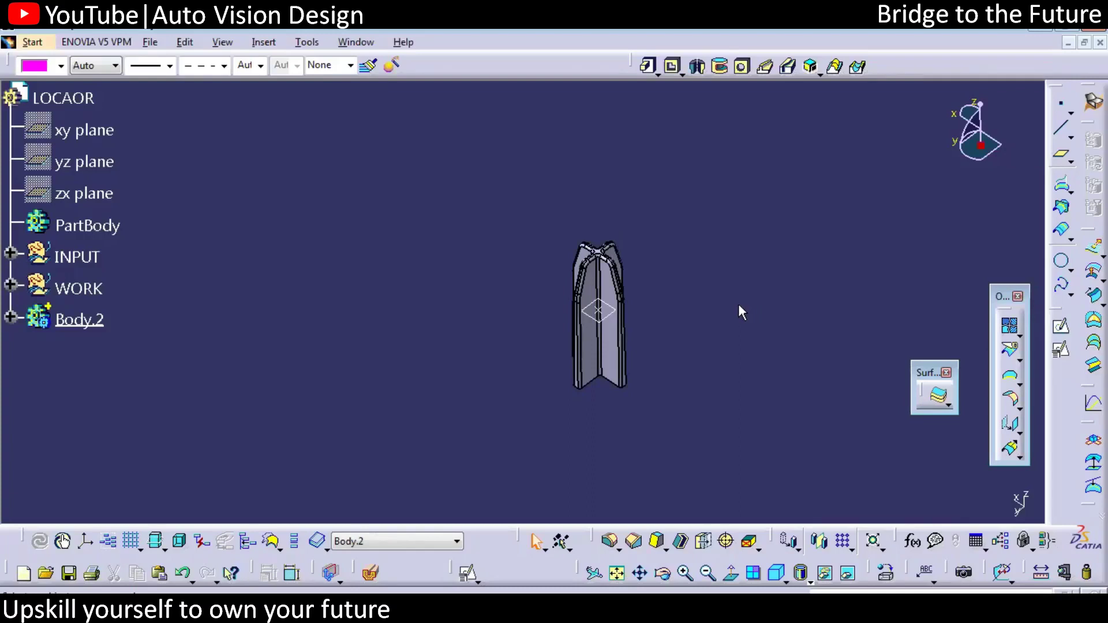
Rename Body.2 as LOCATOR in its feature properties.
left_click(79, 319)
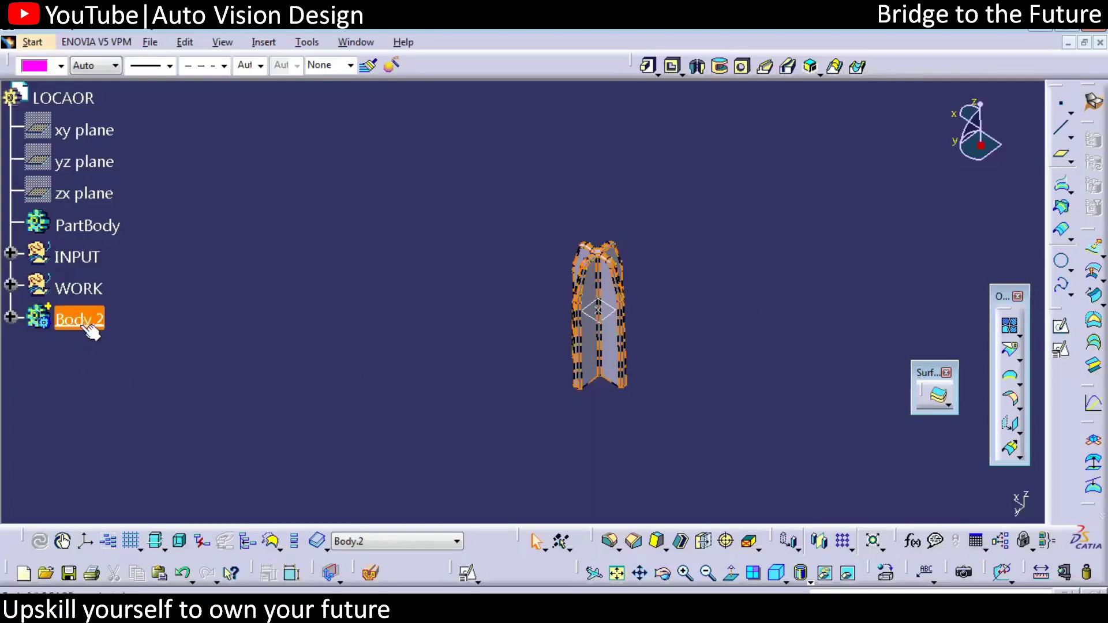
right_click(80, 321)
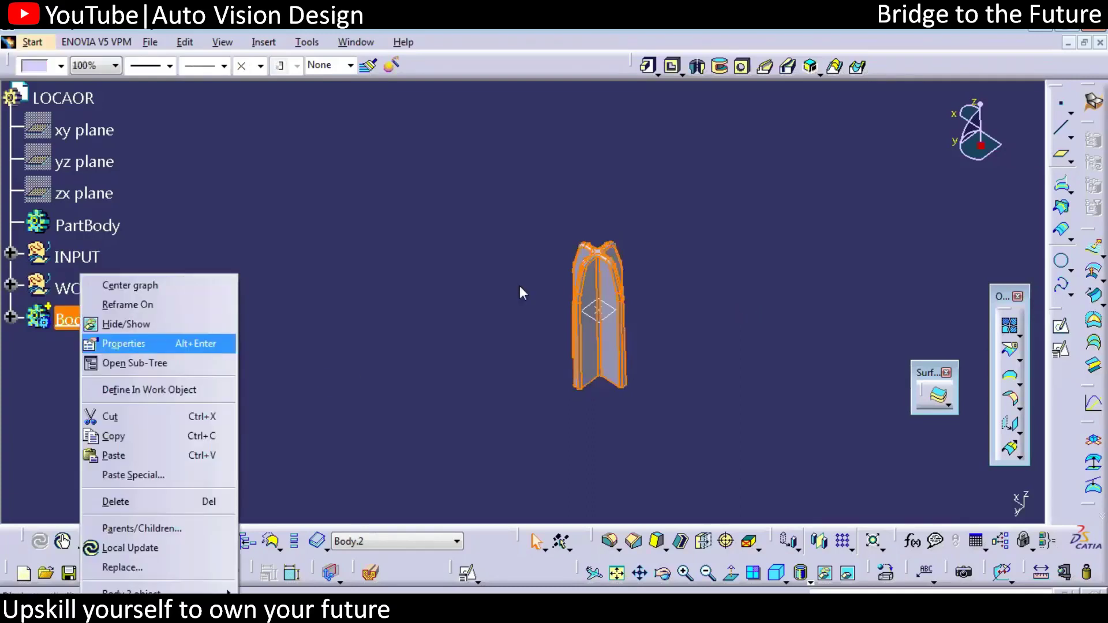
key("Return")
type("LOCATOR")
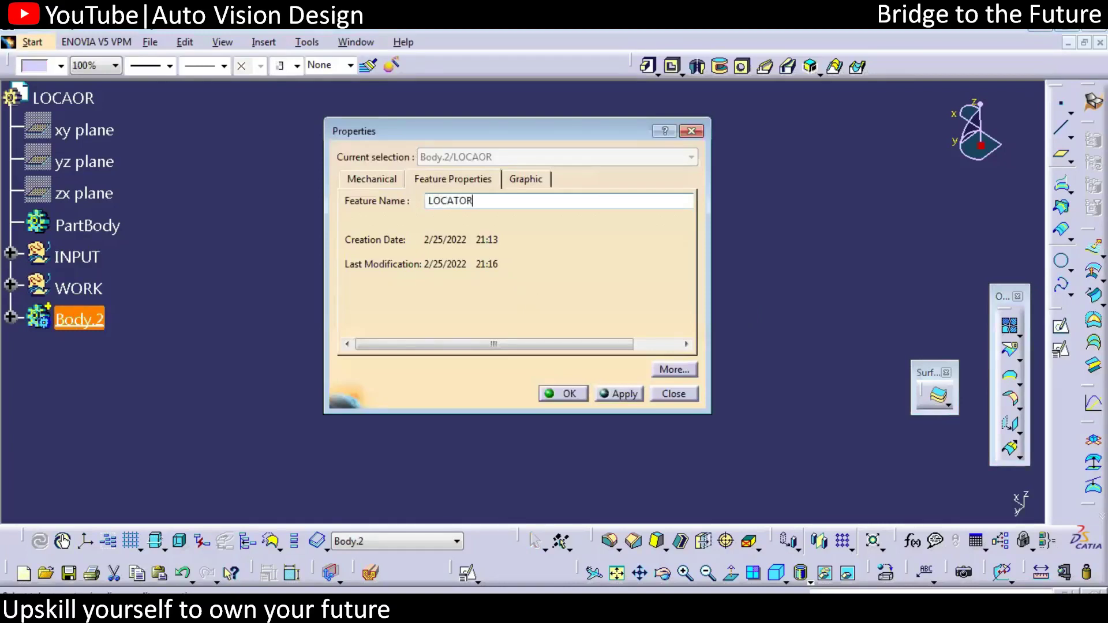
key("Return")
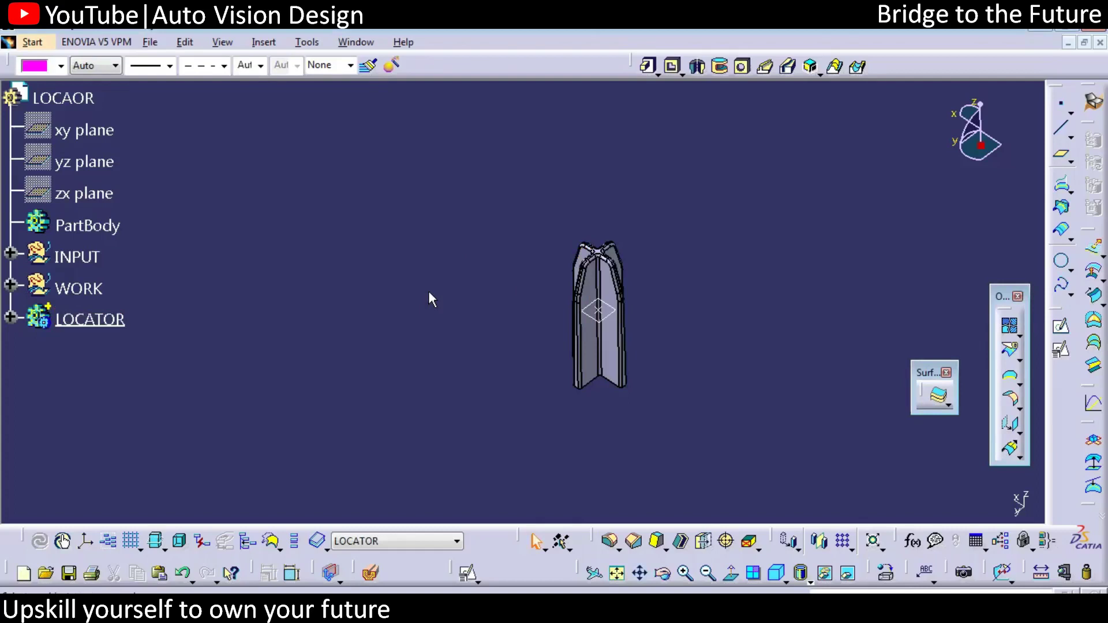
Insert a geometrical set named L2 under the LOCAOR part.
left_click(263, 42)
left_click(323, 99)
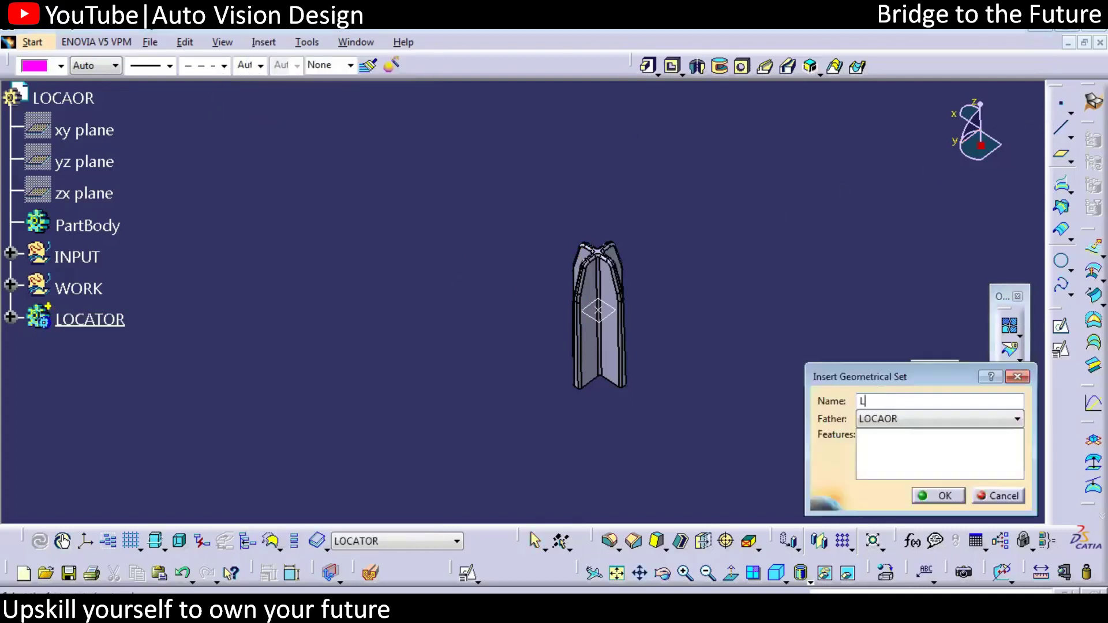
type("L2")
key("Return")
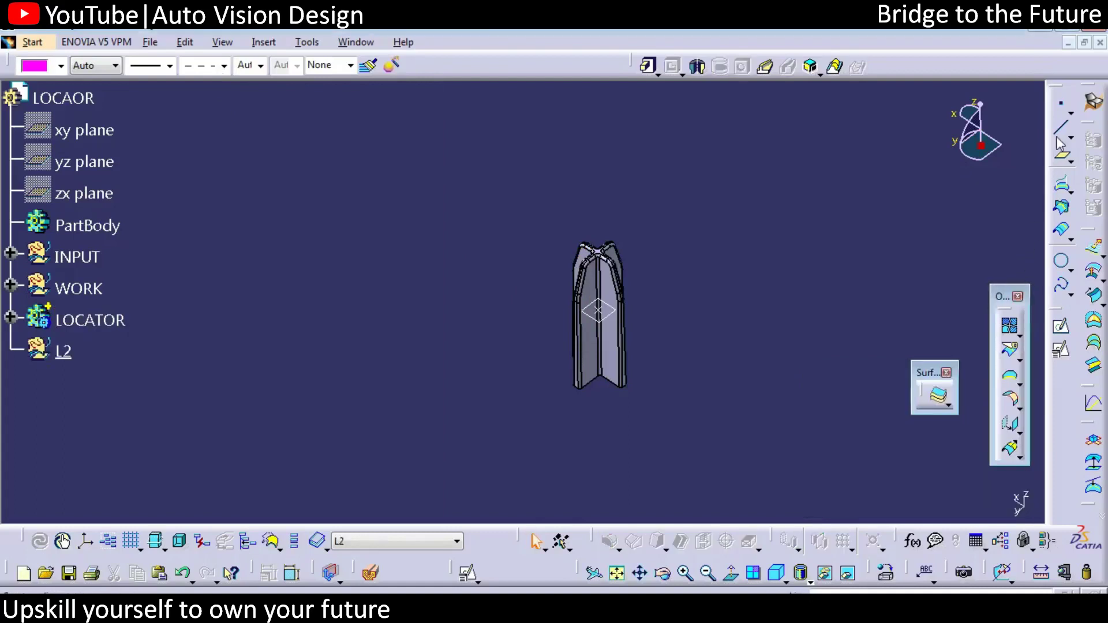
Create a coordinate point in the L2 set with Y set to 50 mm, referenced to the default origin.
middle_click_drag(601, 372, 613, 404, "ctrl")
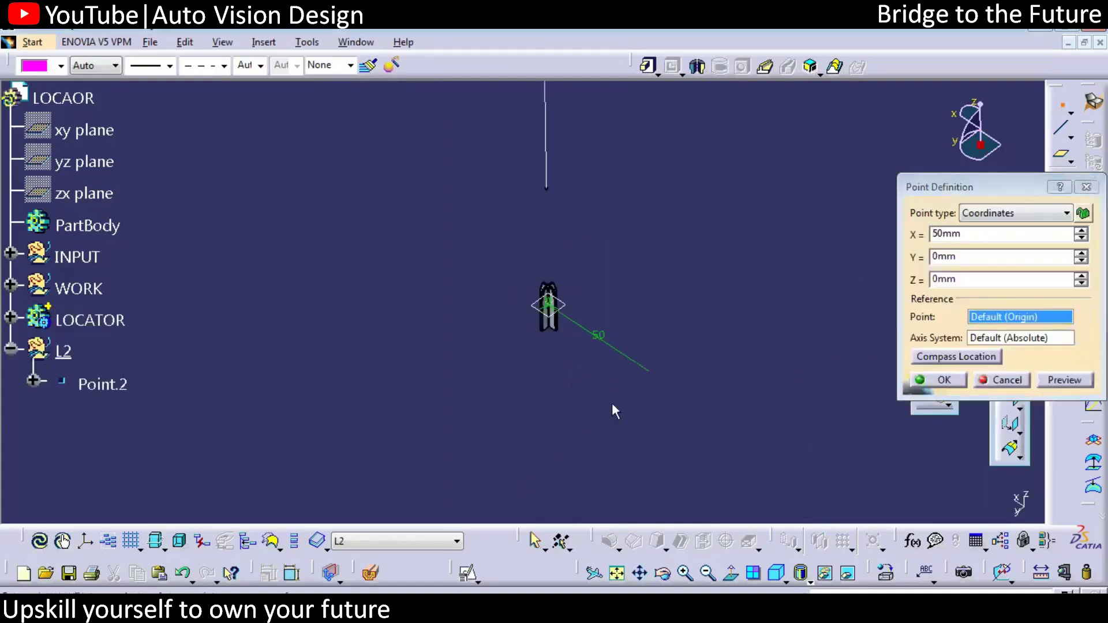
left_click_drag(974, 258, 632, 213)
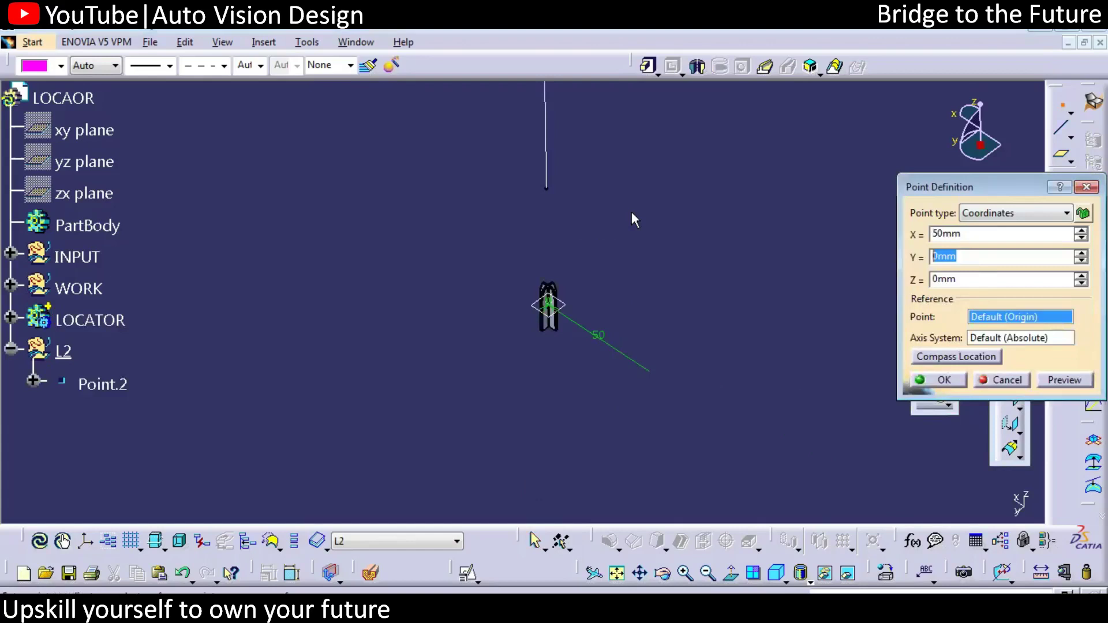
type("50")
key("Return")
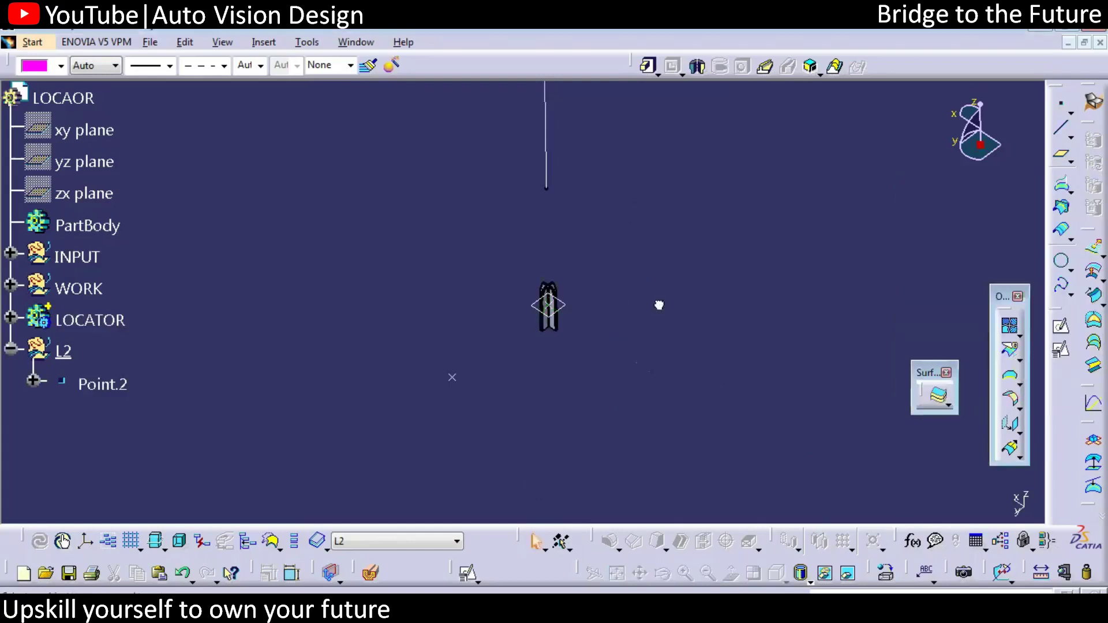
middle_click_drag(475, 376, 435, 300)
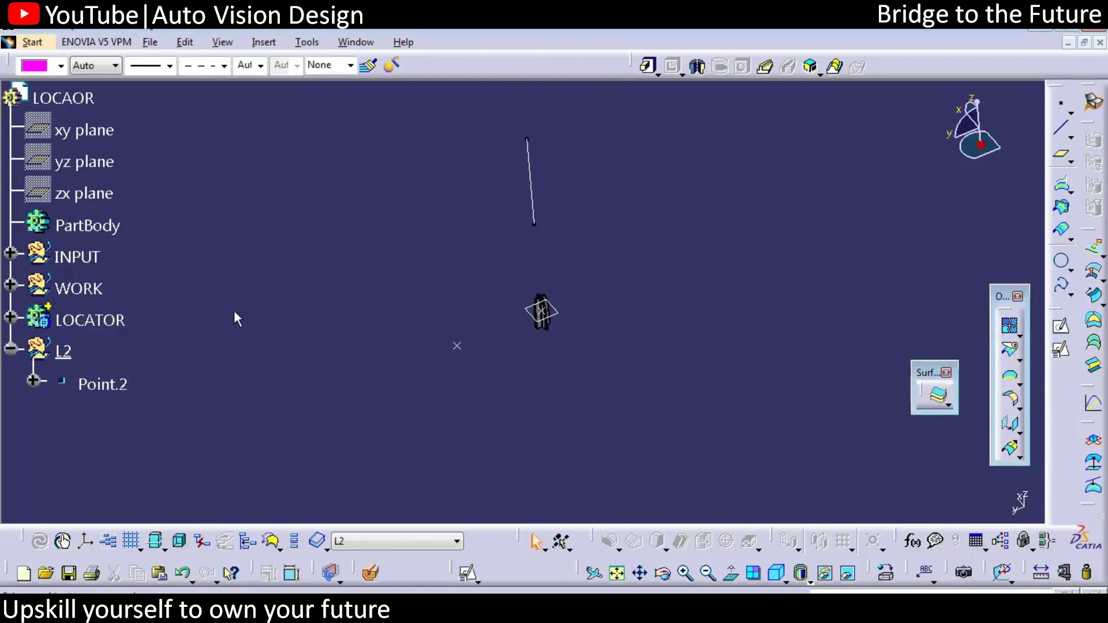
middle_click_drag(236, 319, 218, 299)
Create a power copy of the LOCATOR body, adding Plane.1 and Sketch.1 to its selected components.
left_click(107, 321)
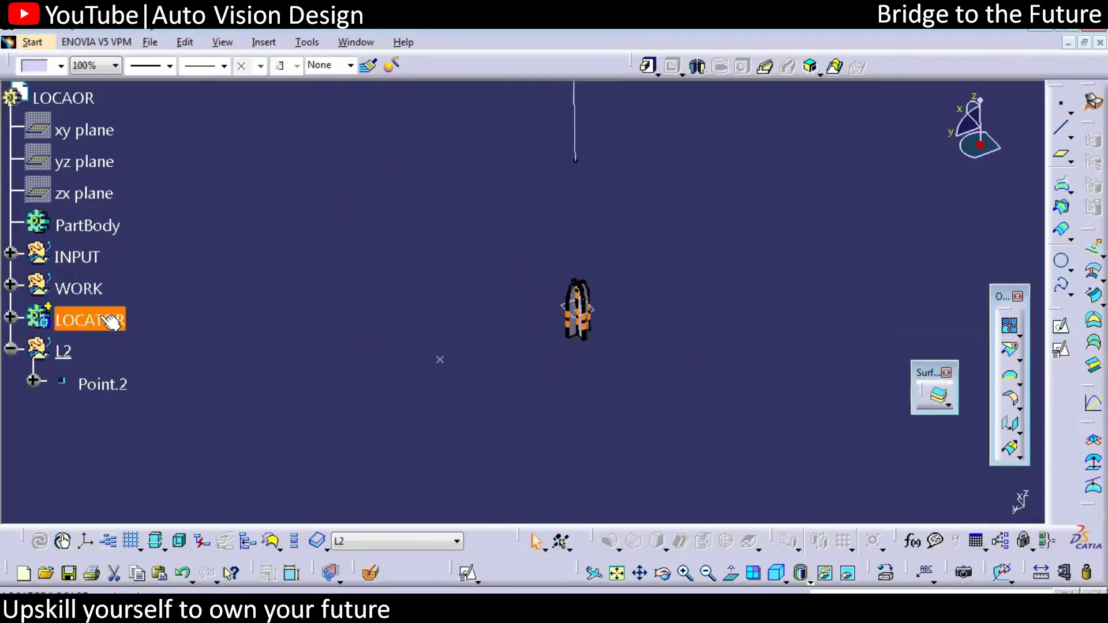
left_click(263, 42)
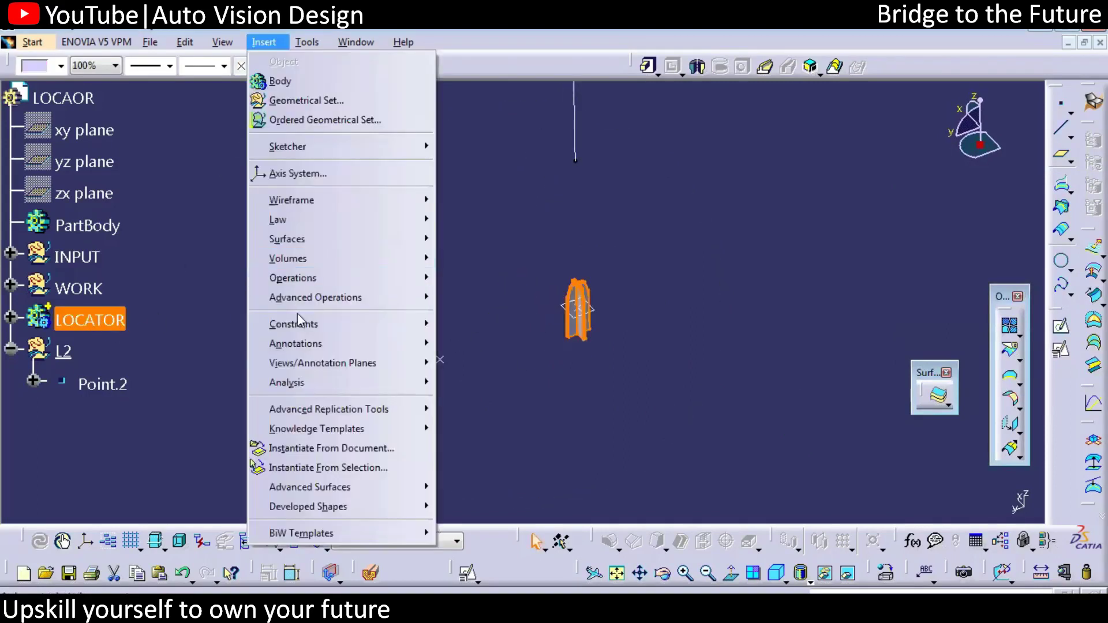
mouse_move(310, 434)
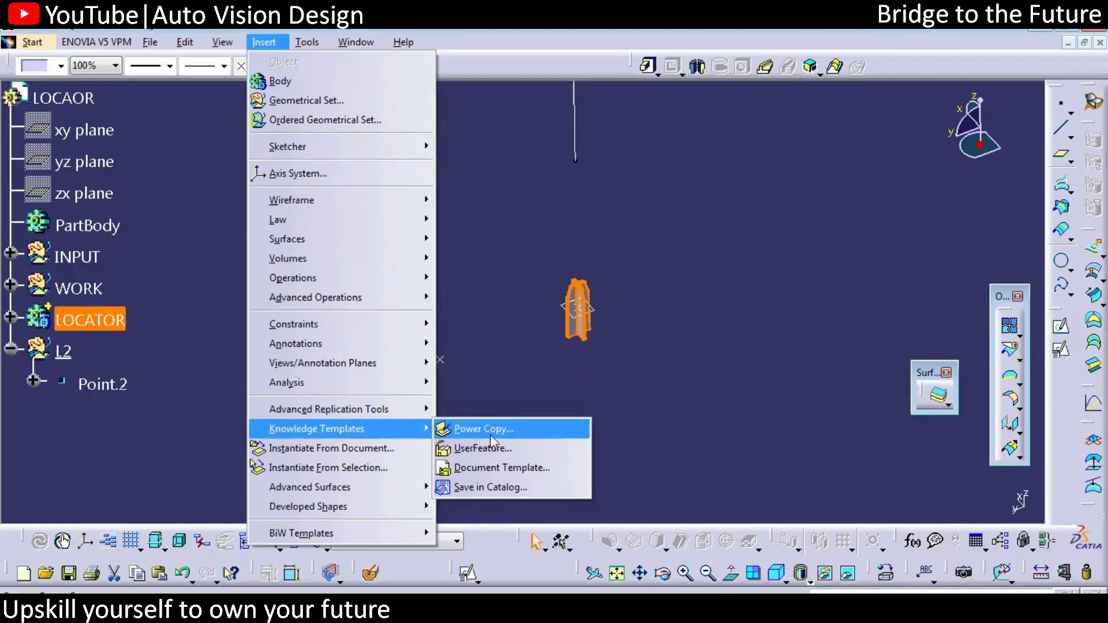
left_click(496, 434)
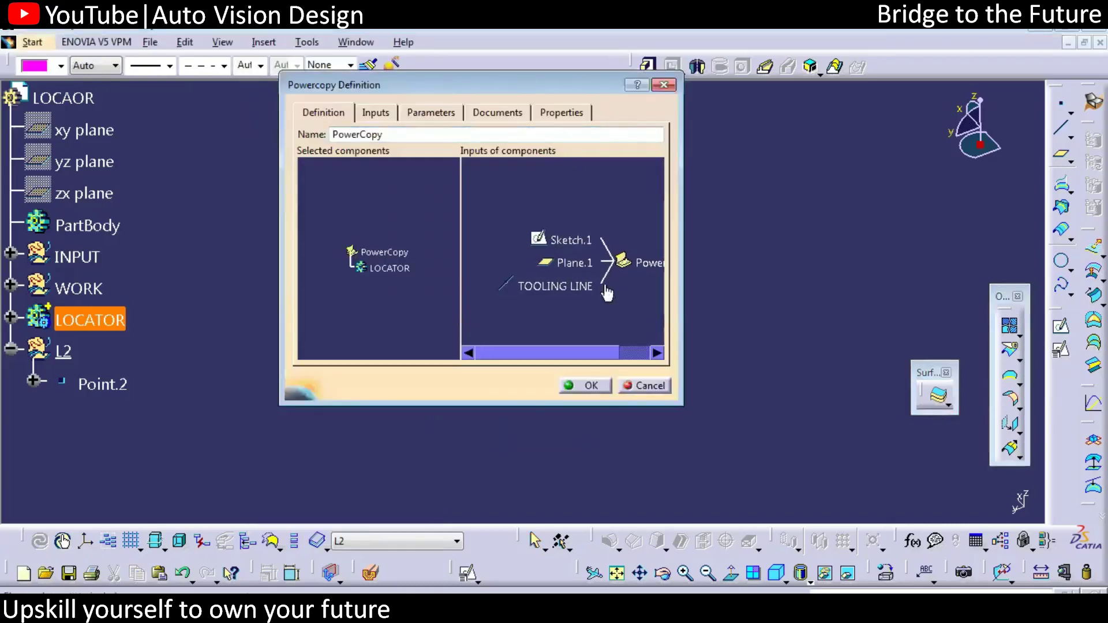
left_click(574, 264)
left_click(579, 229)
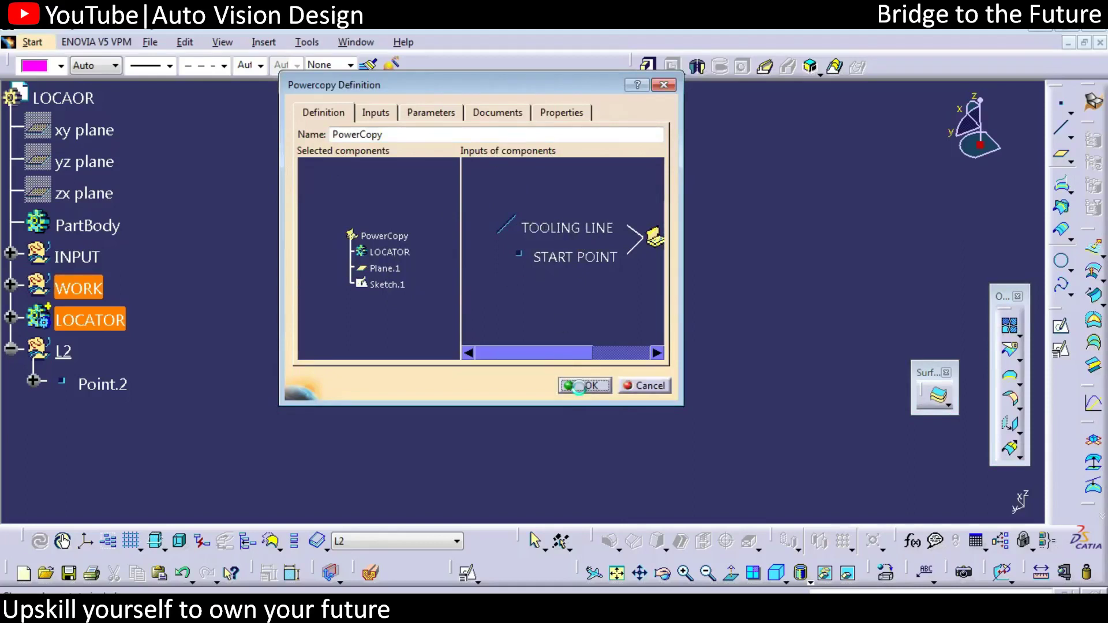
left_click(579, 386)
middle_click_drag(338, 285, 227, 318)
Expand the PowerCopy node in the tree and delete PowerCopy.1.
left_click(95, 225)
left_click(10, 221)
left_click(65, 258)
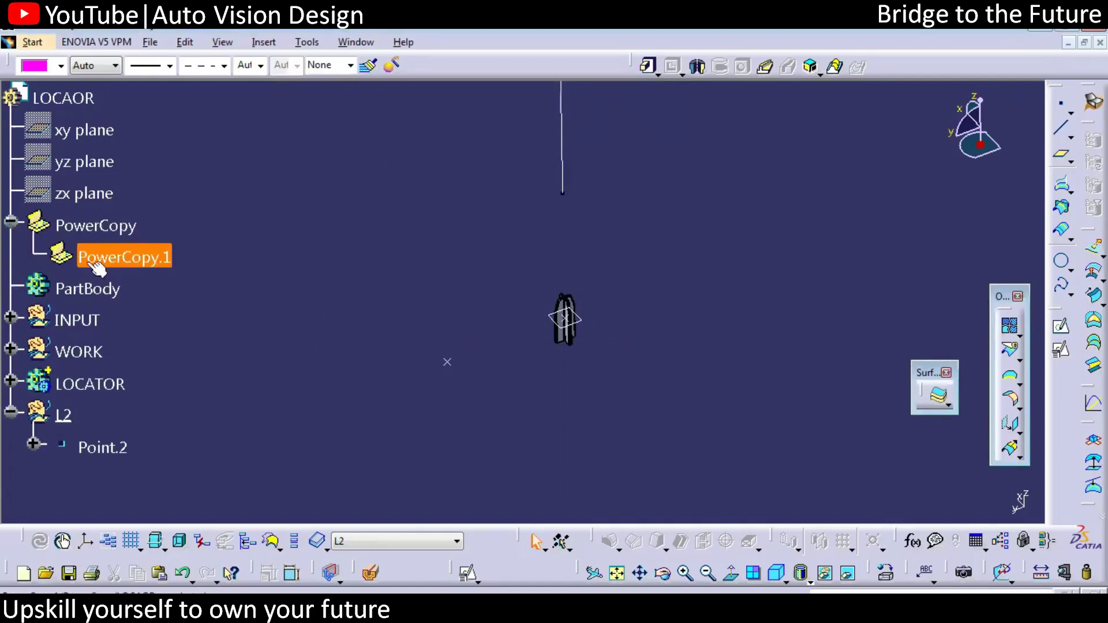
left_click(252, 263)
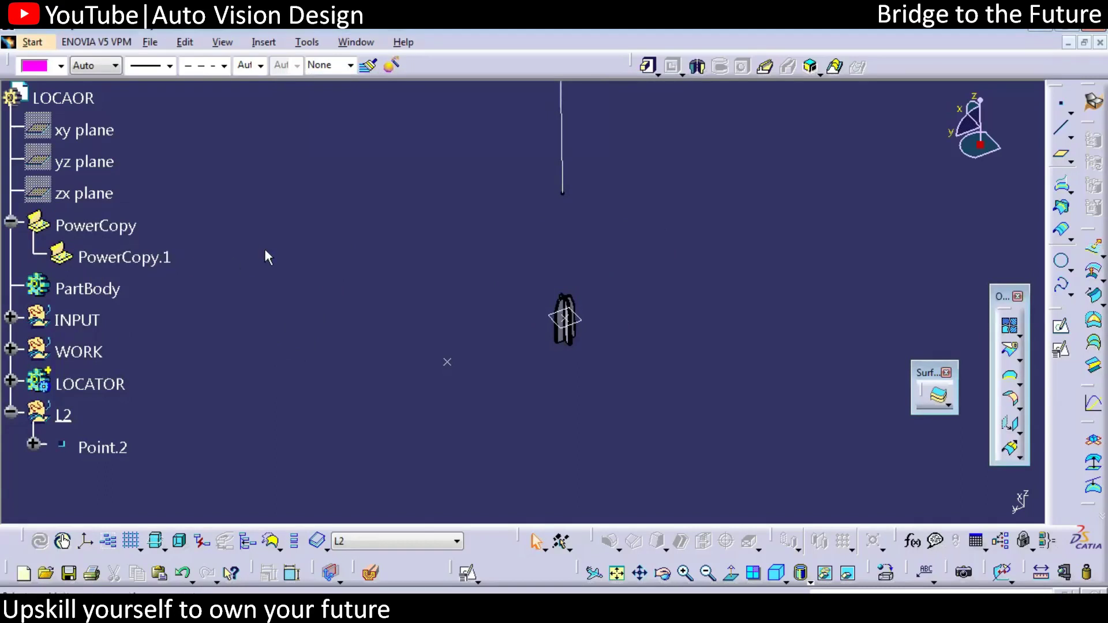
left_click(157, 258)
key("Delete")
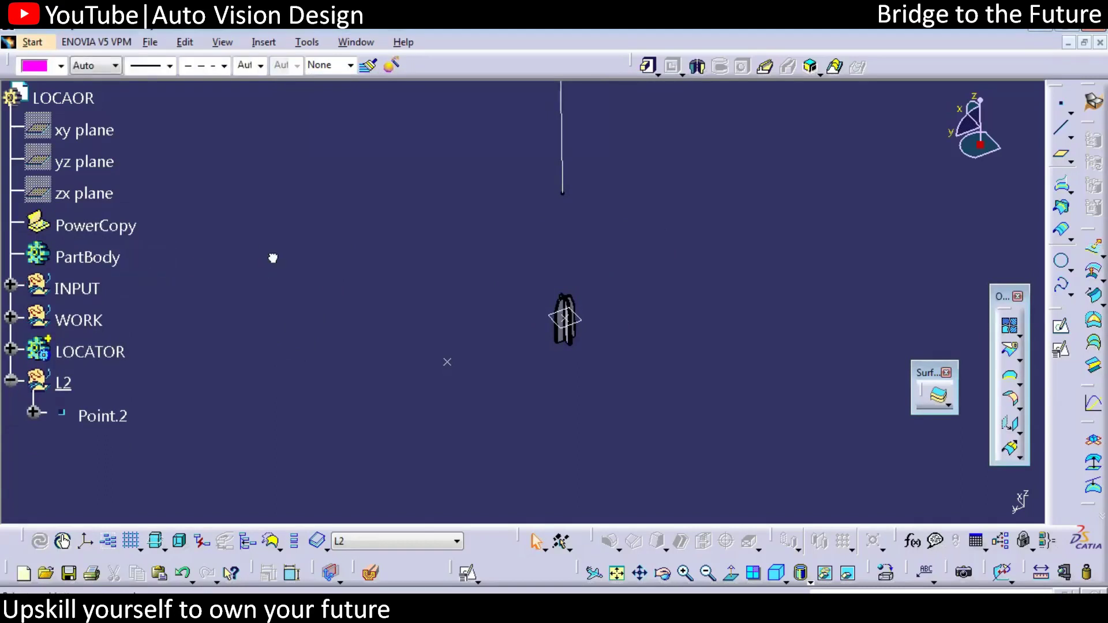
Define a power copy from the LOCATOR body with Sketch.1 and Plane.1 included, leaving TOOLING LINE and START POINT as its inputs.
left_click(87, 351)
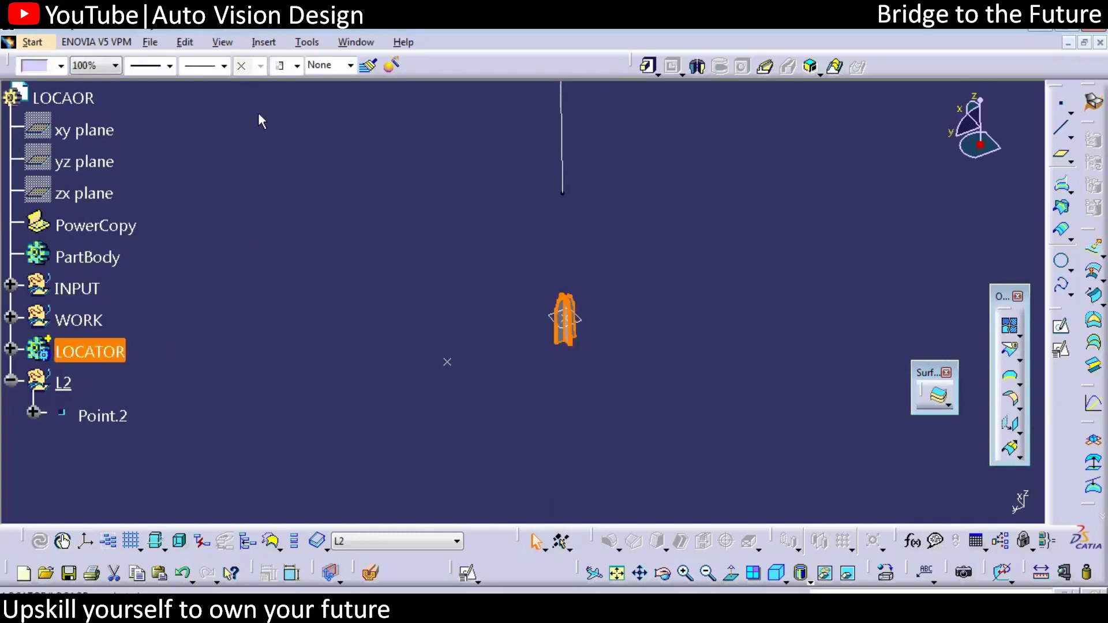
left_click(267, 46)
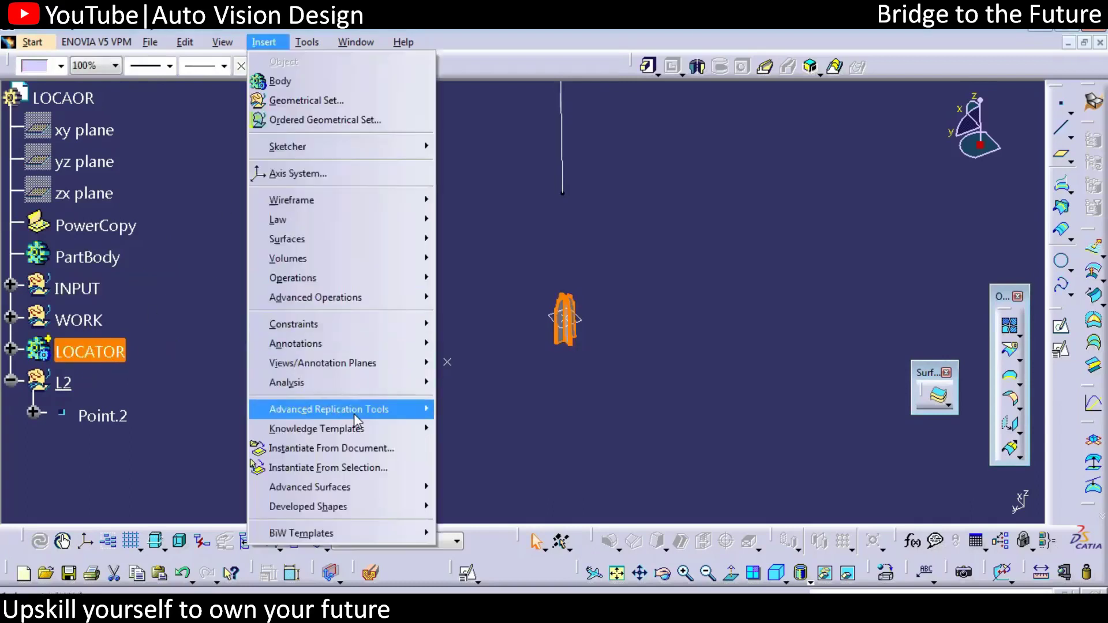
mouse_move(382, 430)
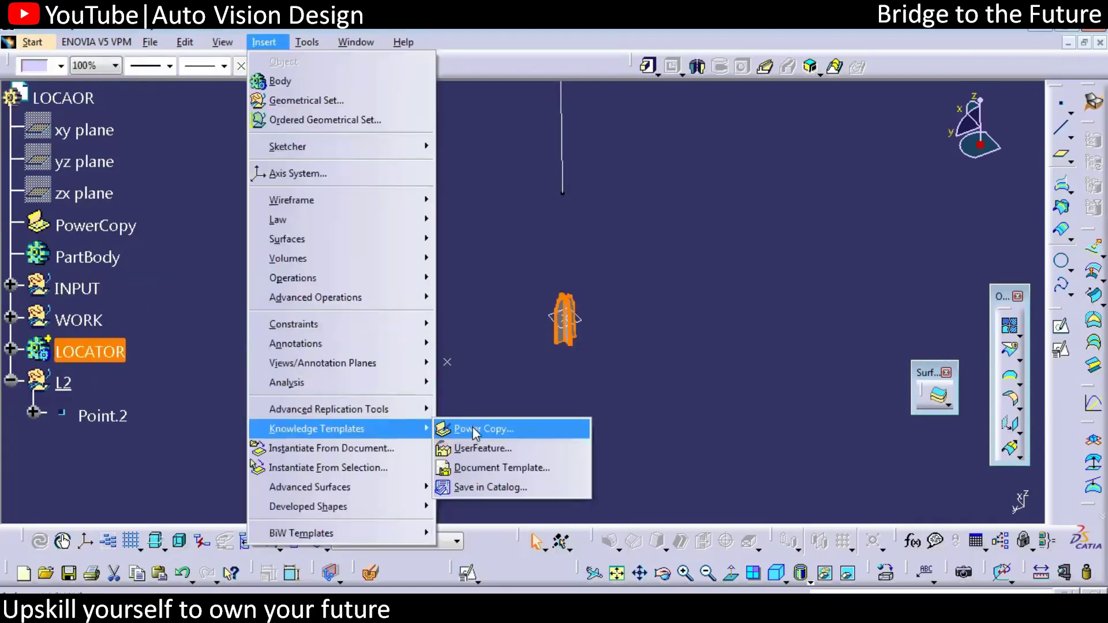
left_click(508, 430)
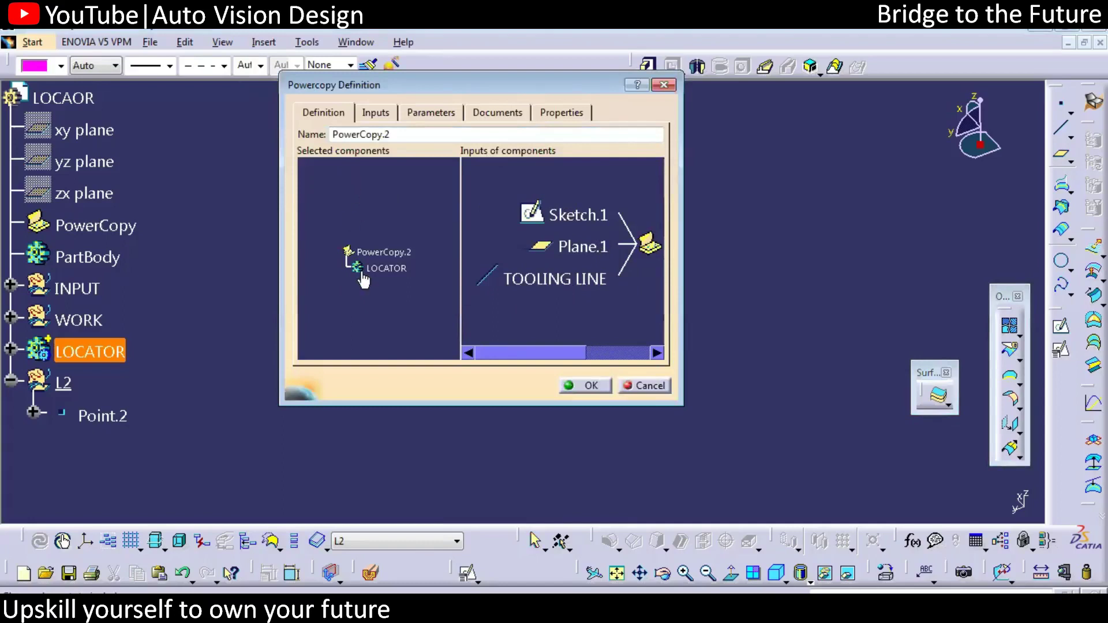
left_click(576, 209)
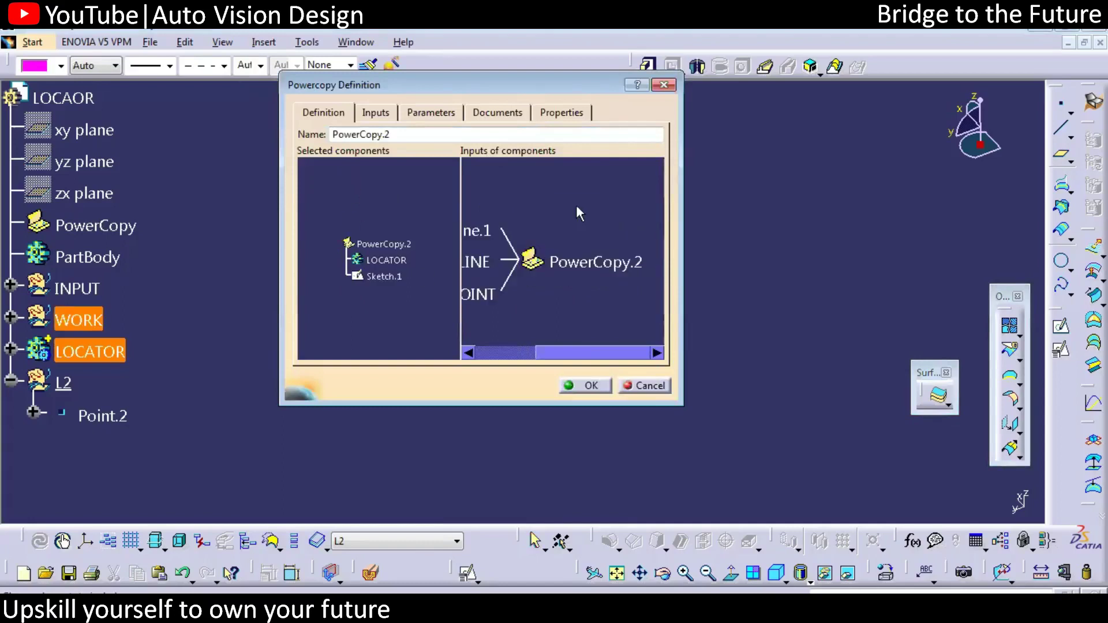
left_click(615, 226)
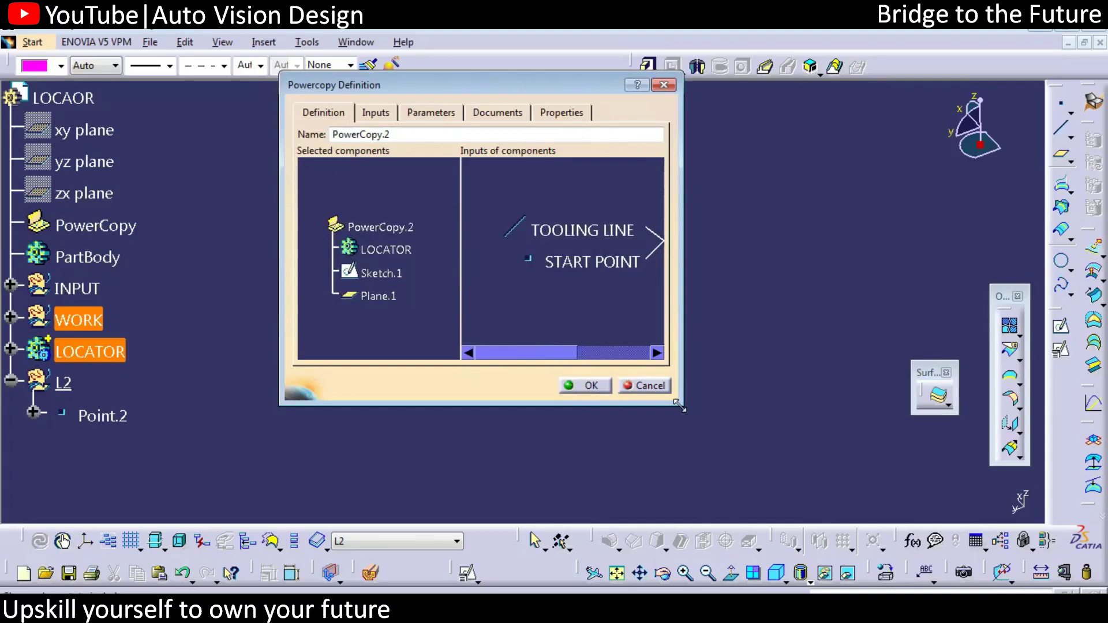
left_click_drag(679, 406, 846, 506)
left_click(382, 346)
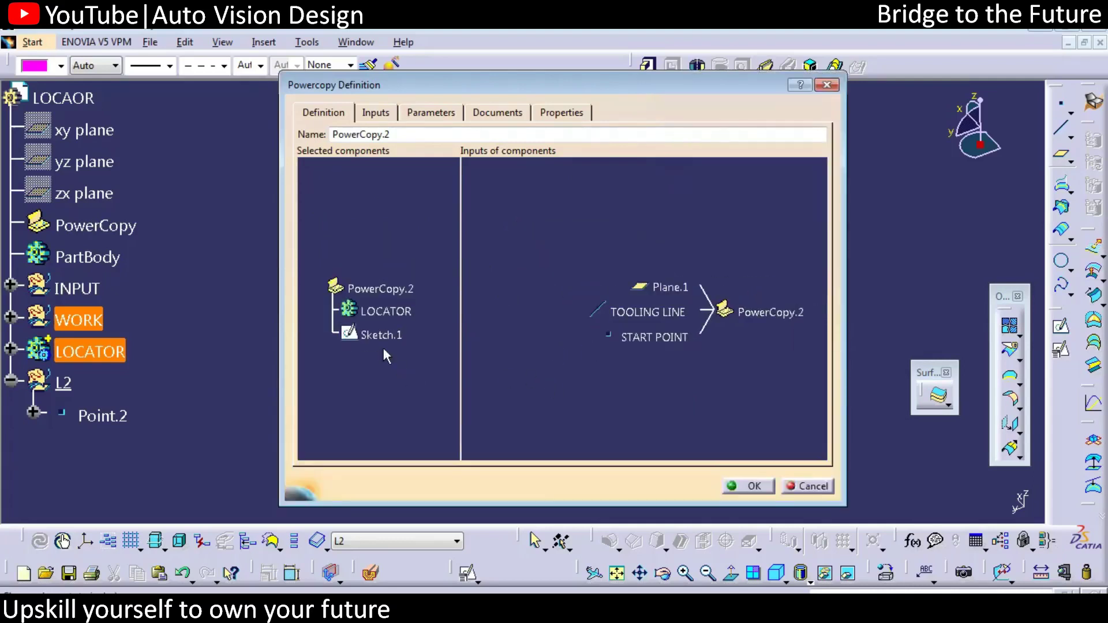
left_click(667, 289)
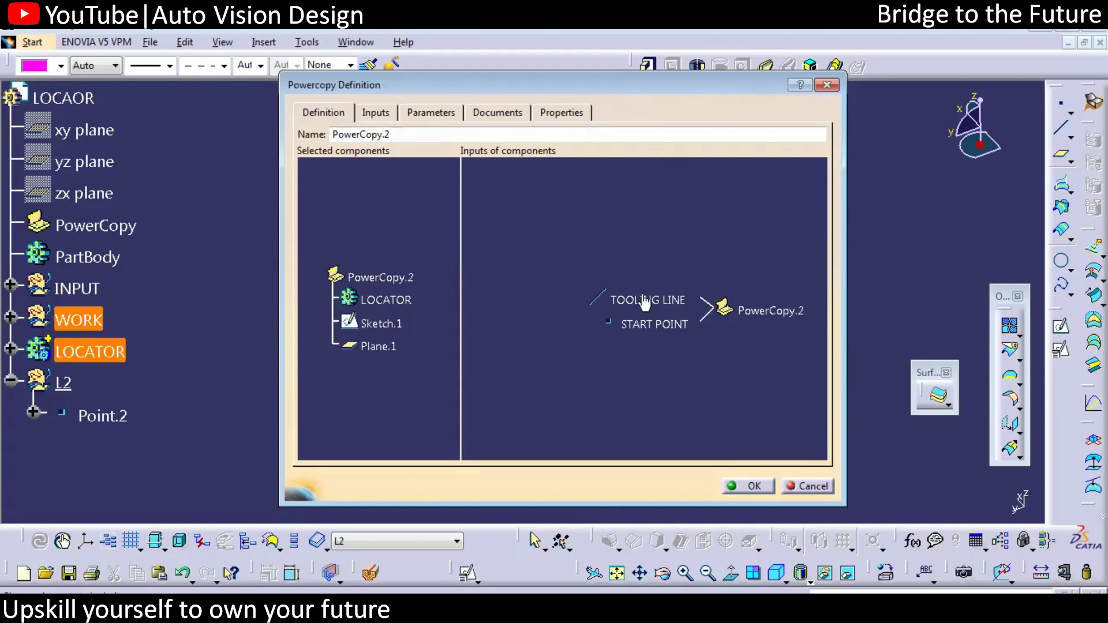
left_click(755, 488)
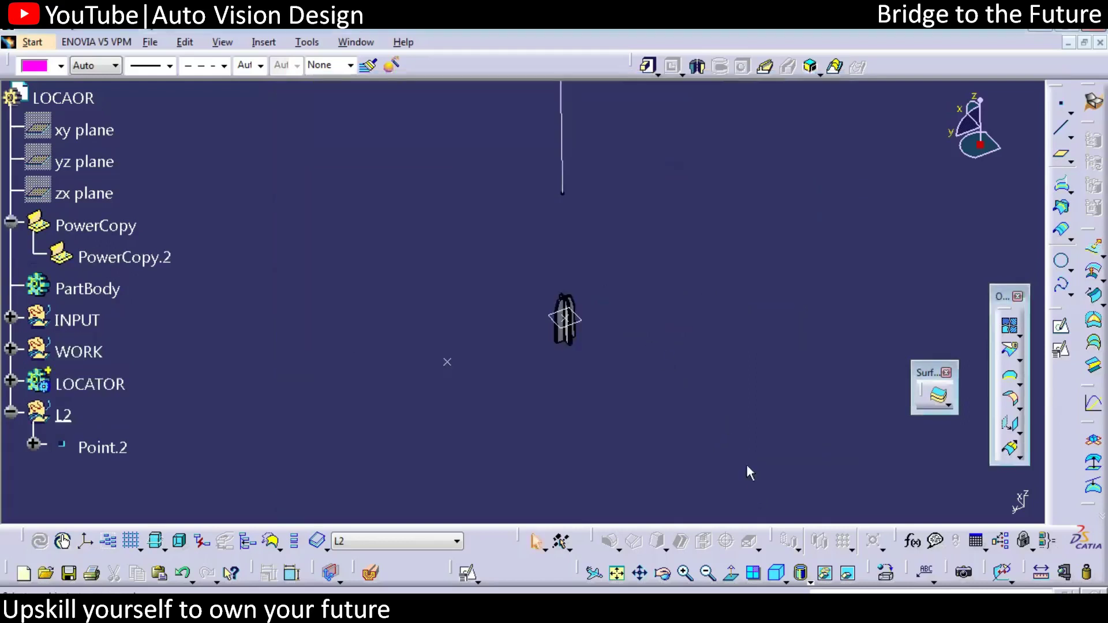
left_click(156, 261)
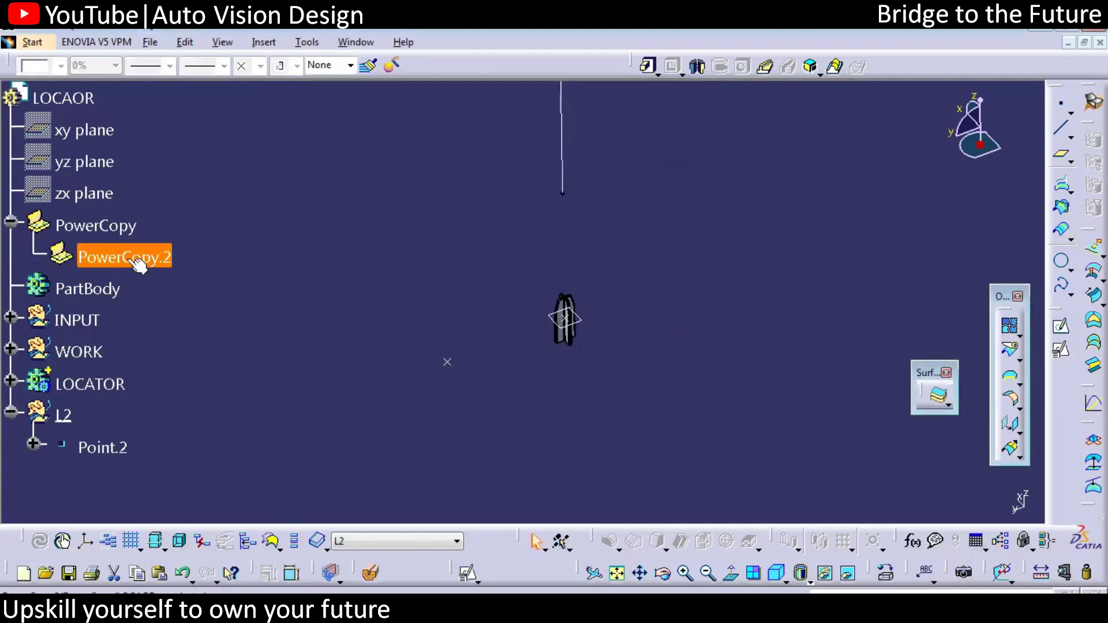
left_click(268, 309)
middle_click_drag(312, 297, 415, 346)
left_click_drag(441, 316, 497, 403)
left_click(301, 354)
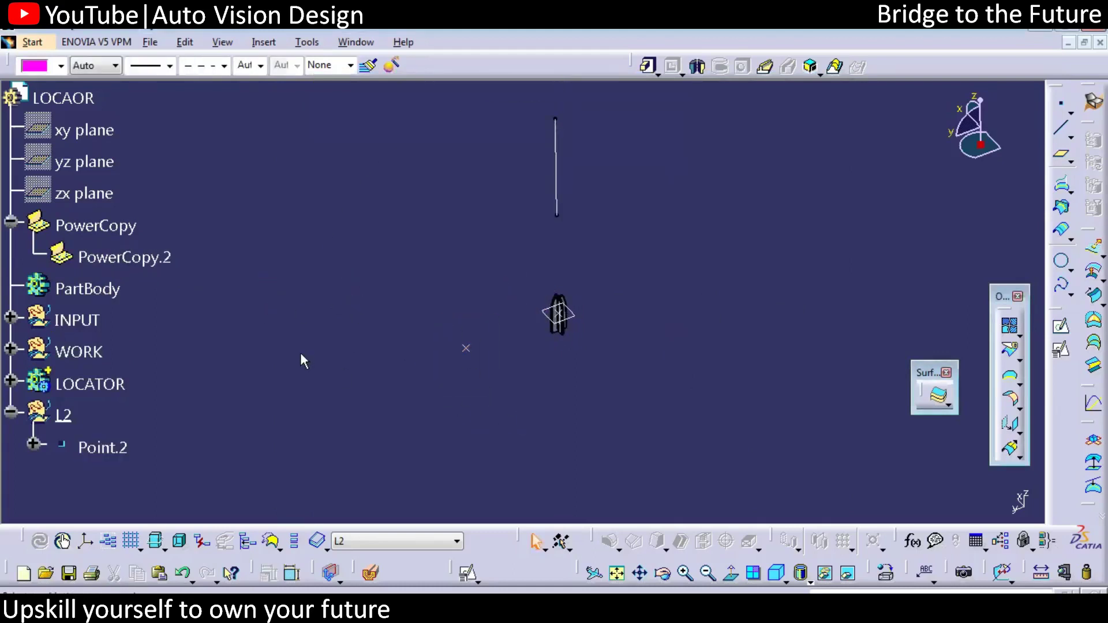
Instantiate PowerCopy.2 from selection inside L2, using the existing TOOLING LINE and Point.2 as the START POINT, and preview it.
left_click(265, 43)
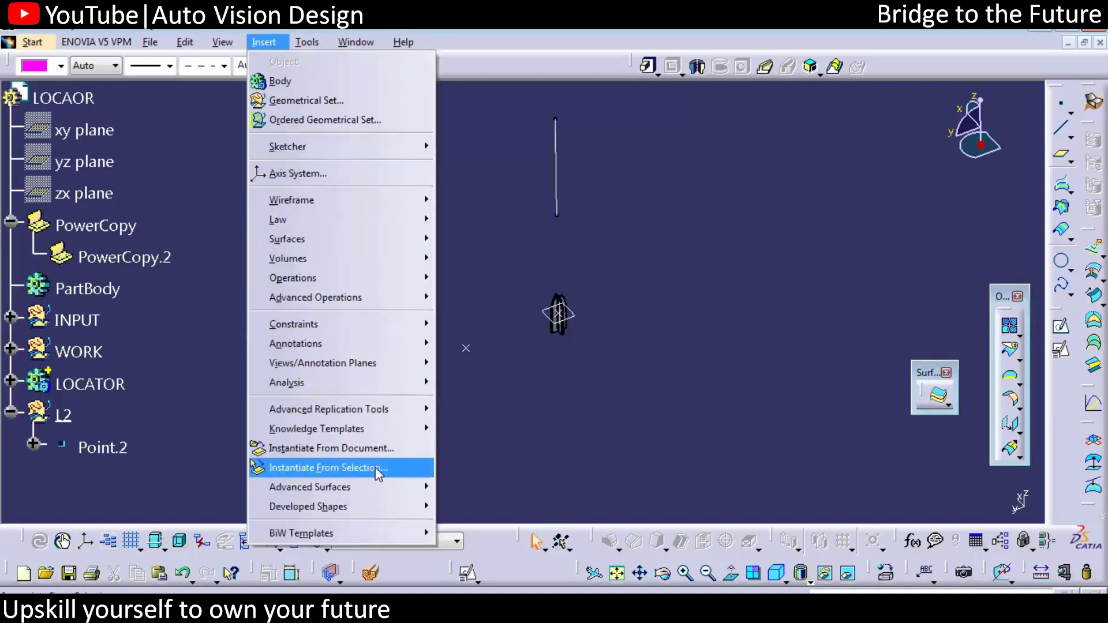
left_click(333, 469)
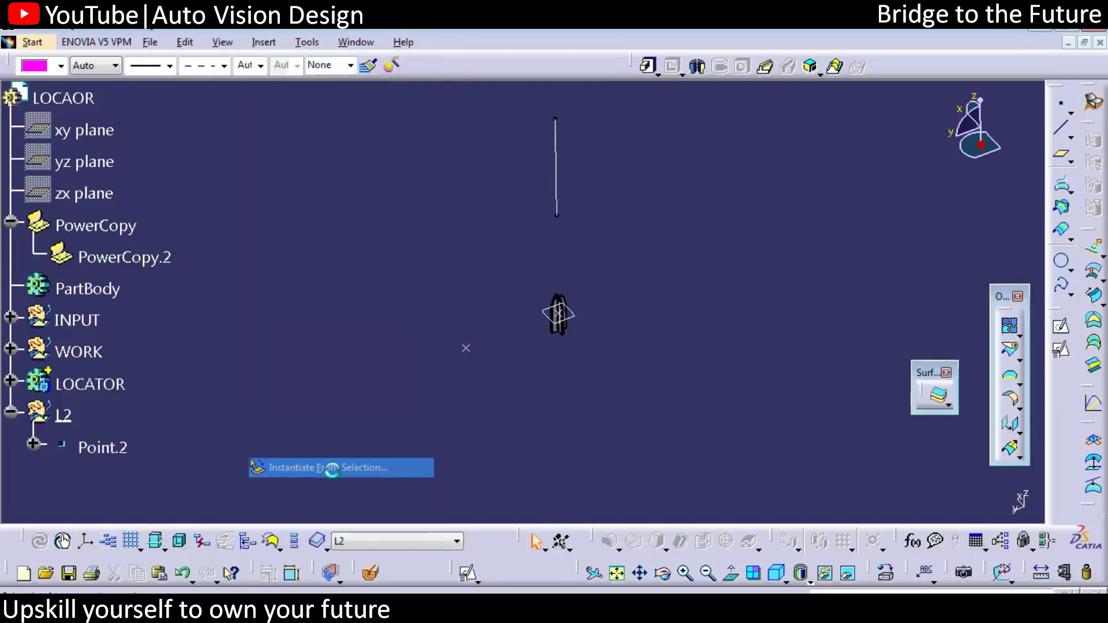
left_click(166, 258)
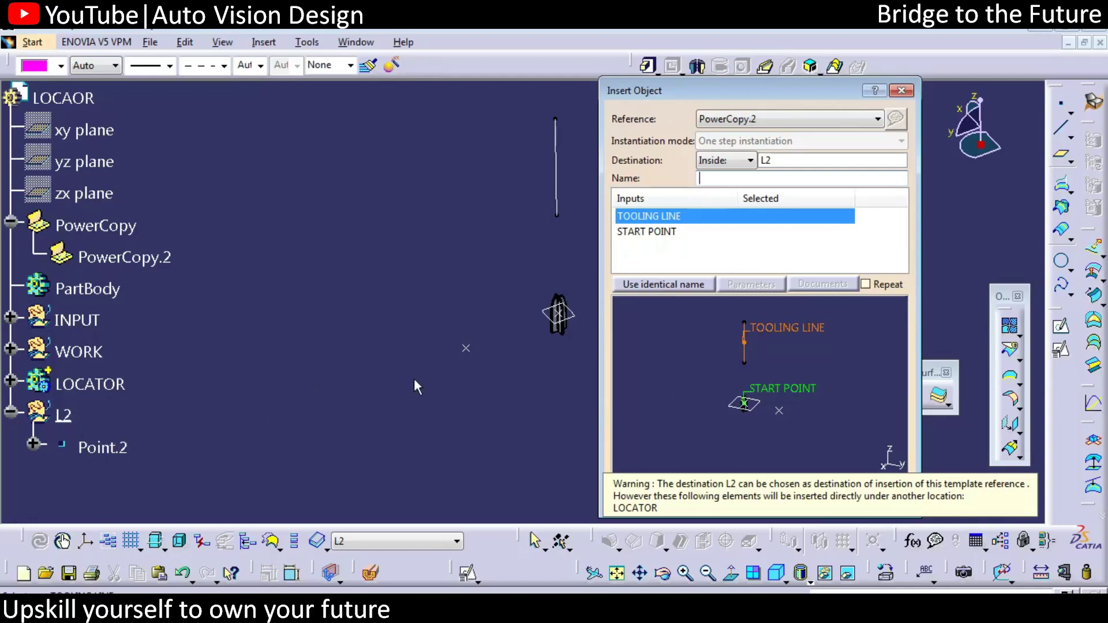
middle_click_drag(554, 300, 418, 298)
left_click(428, 176)
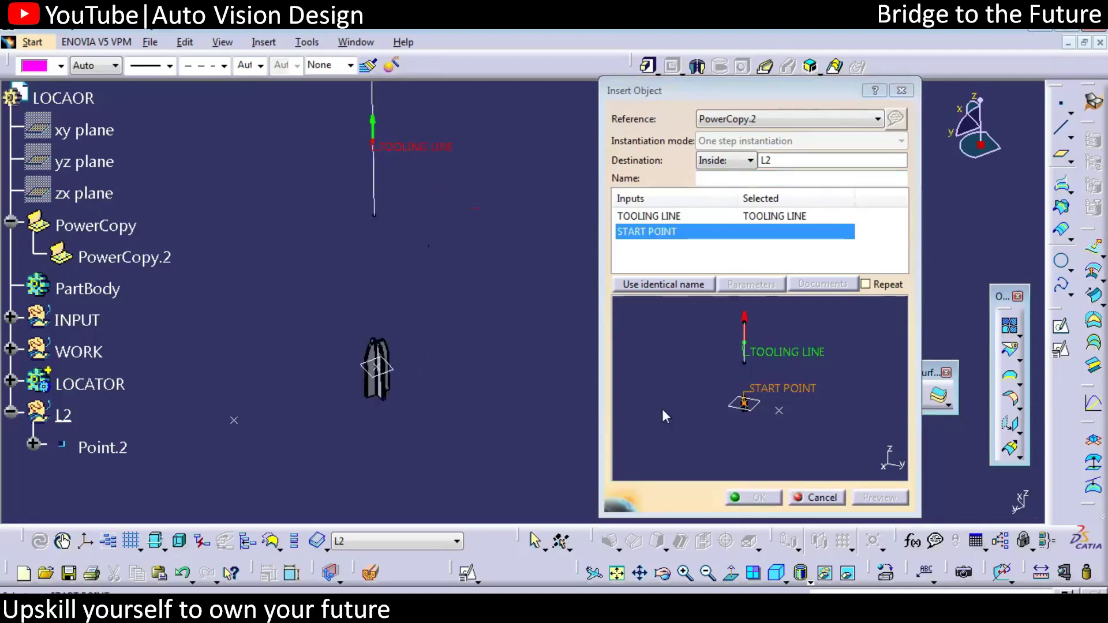
left_click(234, 420)
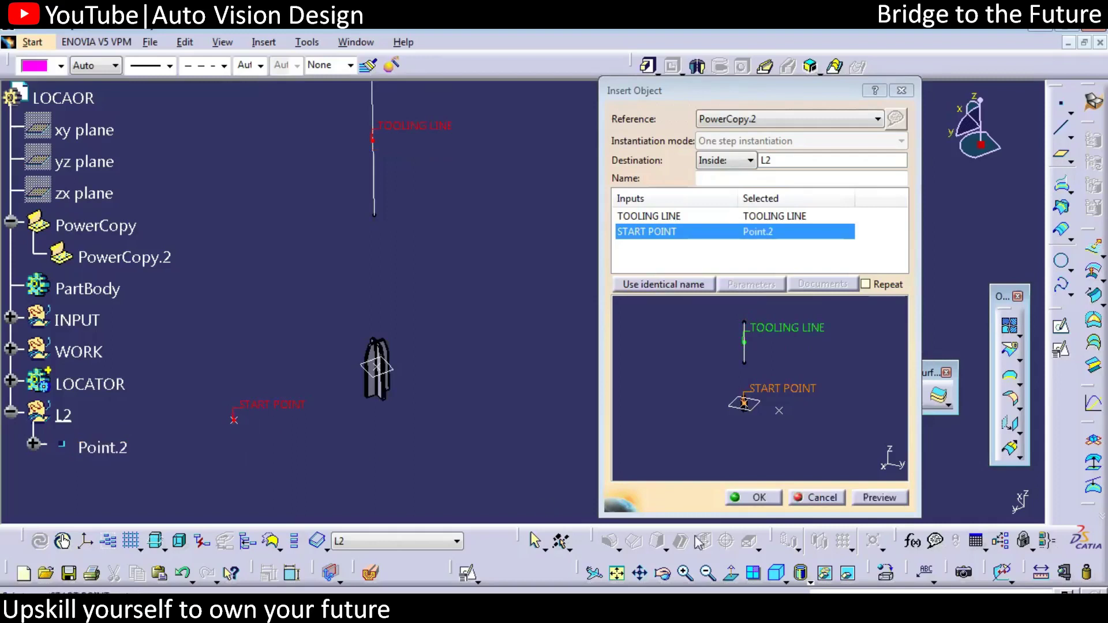
left_click(880, 501)
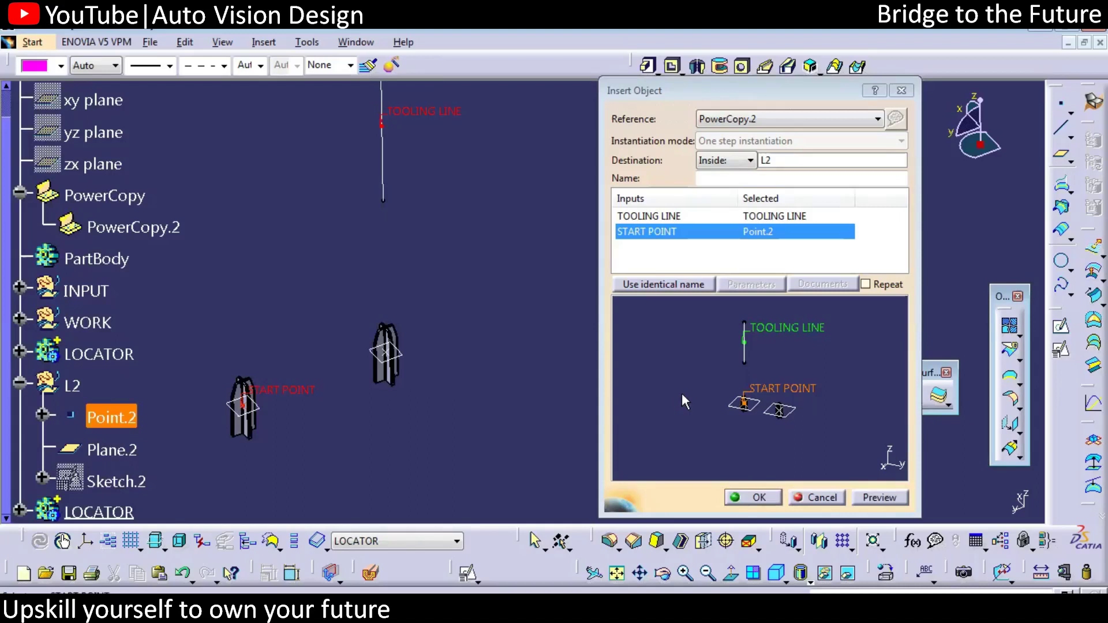
Reverse the TOOLING LINE input's direction to point downward and preview the locator copy.
middle_click_drag(396, 323, 436, 369)
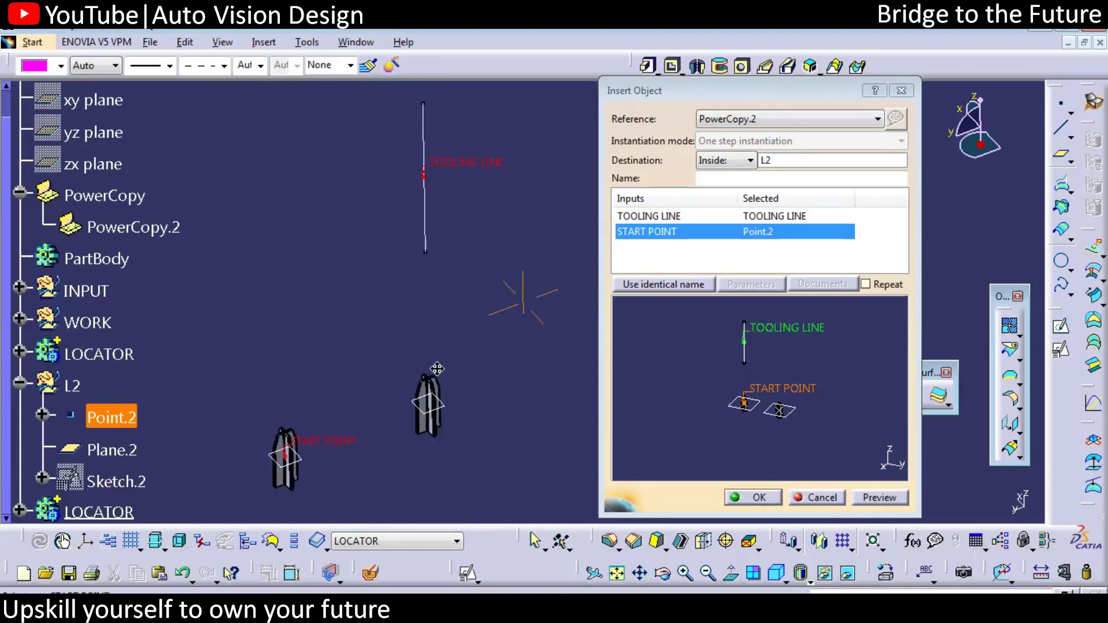
left_click(649, 216)
middle_click_drag(717, 409, 769, 402)
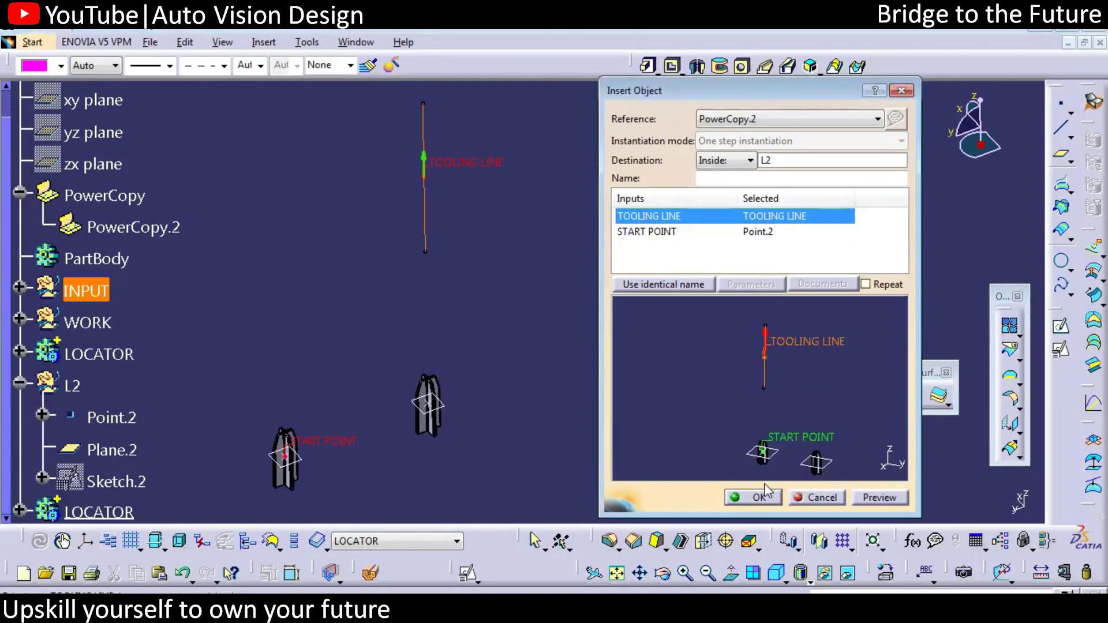
left_click(425, 167)
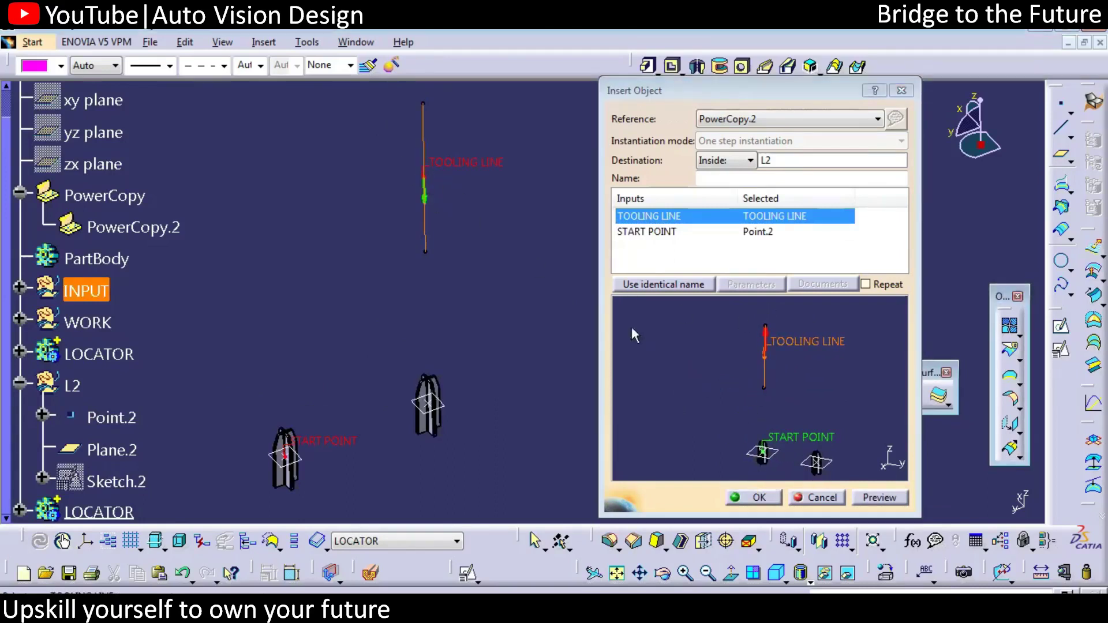
left_click(881, 495)
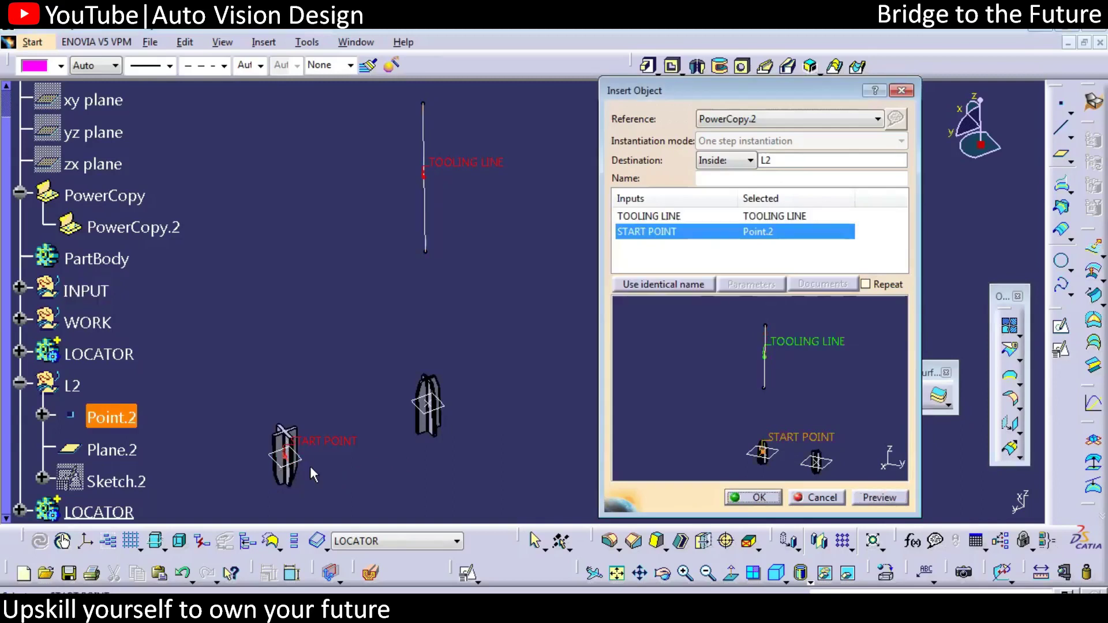
Flip the TOOLING LINE direction back to upward and preview the instance again.
middle_click_drag(309, 466, 376, 373)
middle_click_drag(388, 297, 373, 385)
left_click(648, 217)
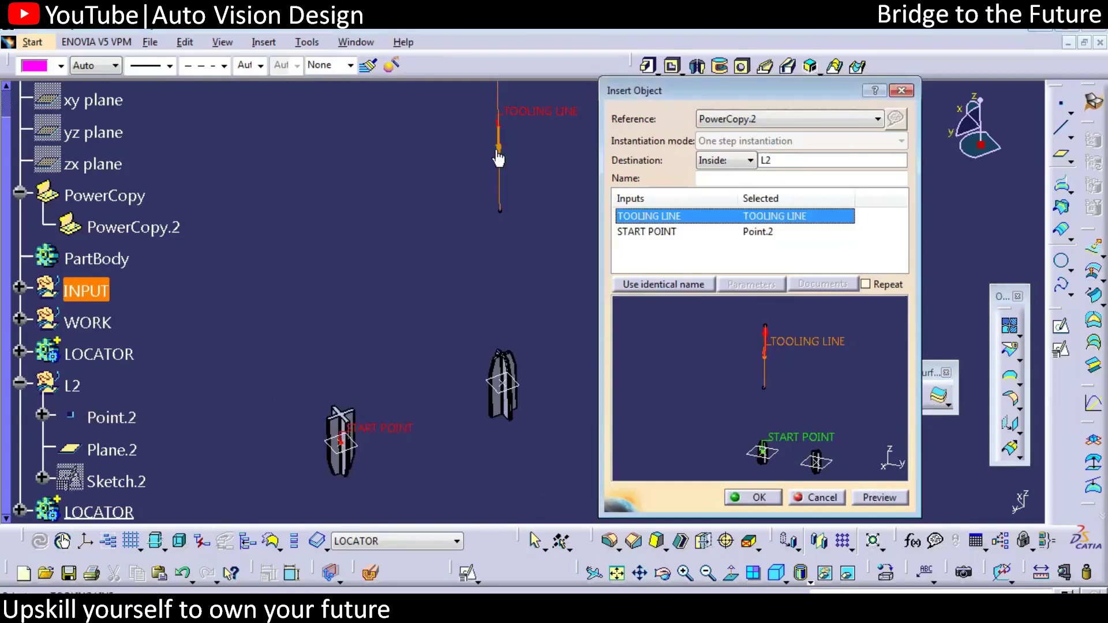
left_click(878, 497)
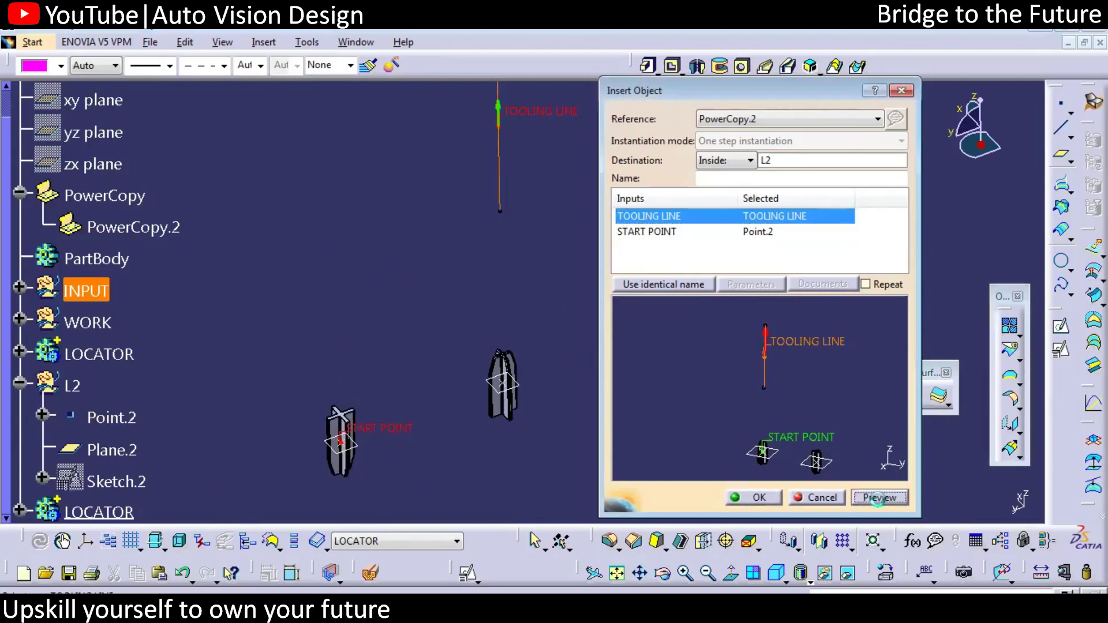